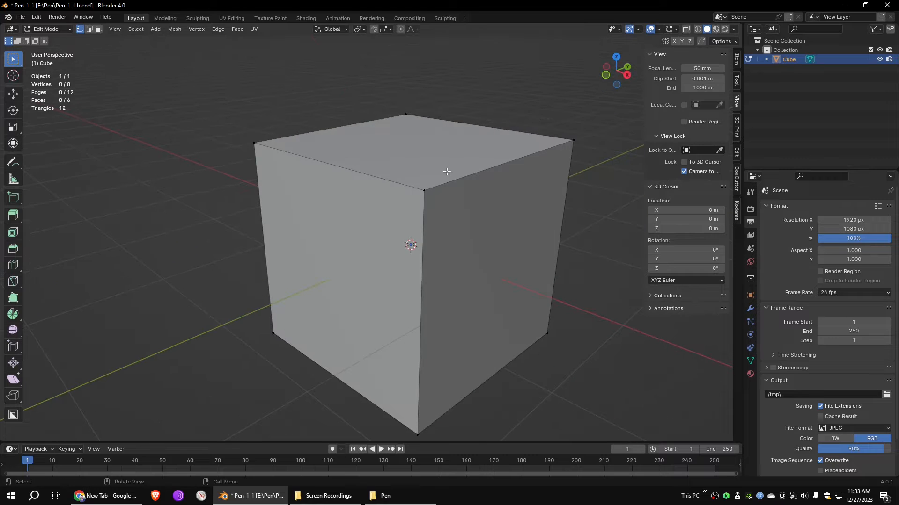
# Delete the default cube and work from the right orthographic view
pyautogui.scroll(-2, 554, 215)
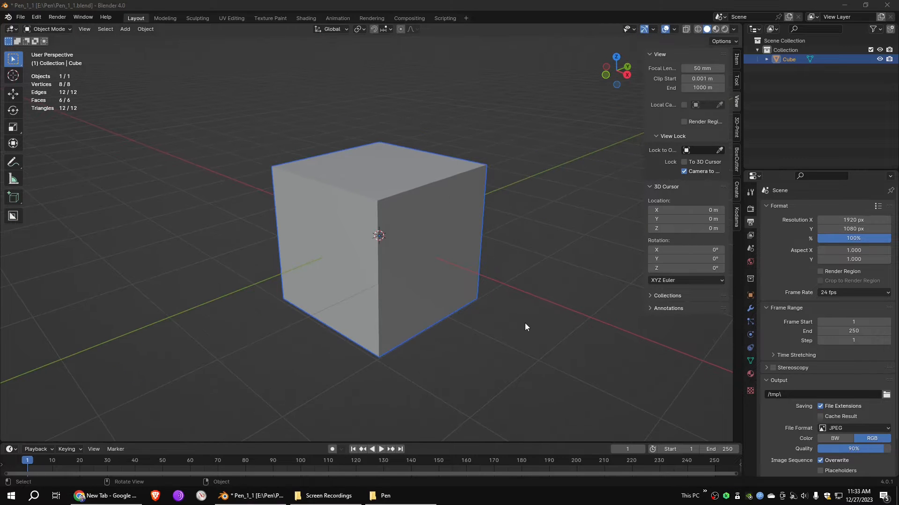
pyautogui.click(449, 3)
pyautogui.scroll(4, 474, 149)
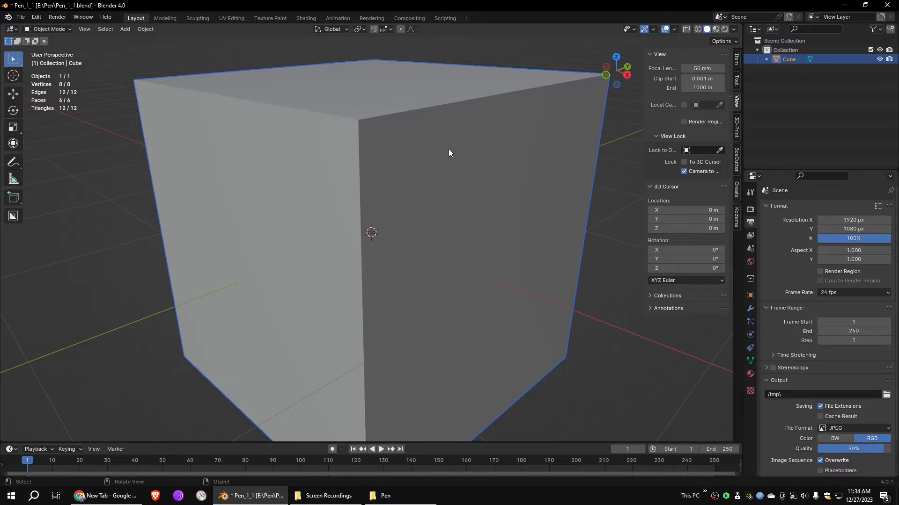
pyautogui.click(628, 75)
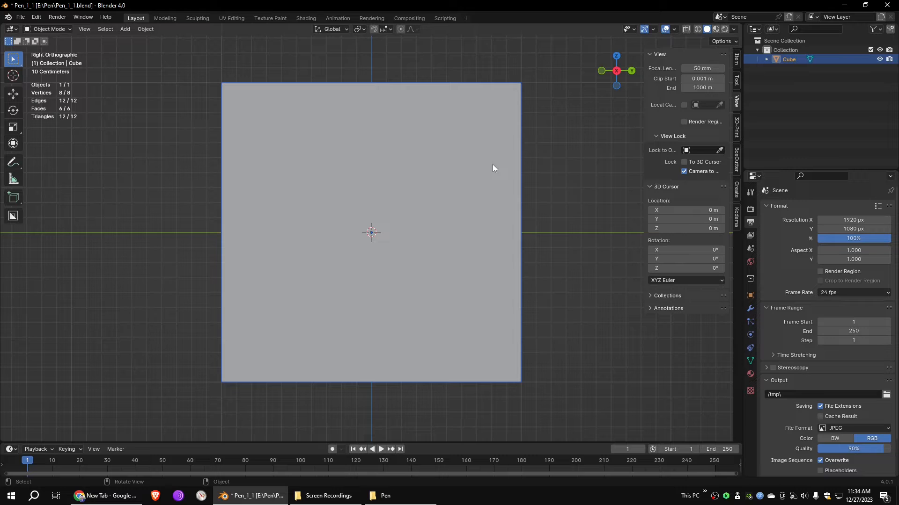
pyautogui.press('Delete')
# Bring blueprint.png from the Pen folder into the scene as a reference image and set its Y location to 0 m
pyautogui.click(385, 495)
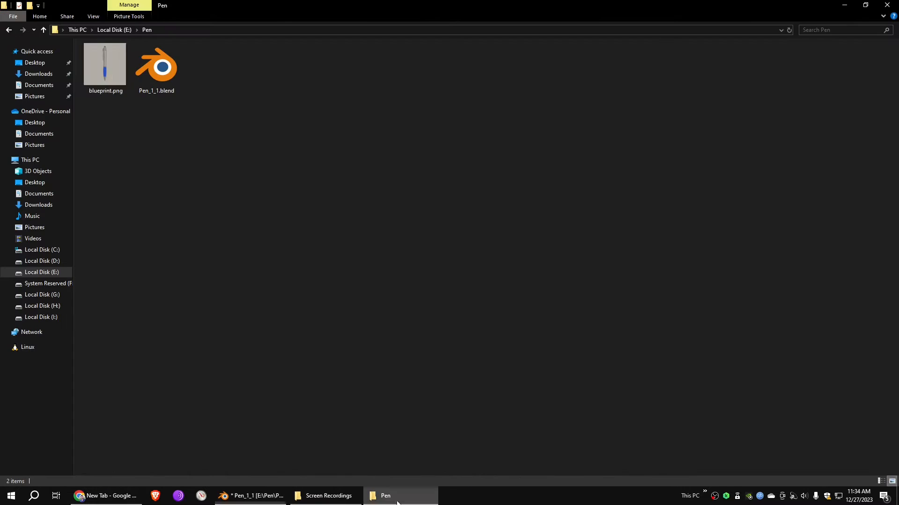
pyautogui.moveTo(111, 73); pyautogui.dragTo(386, 235)
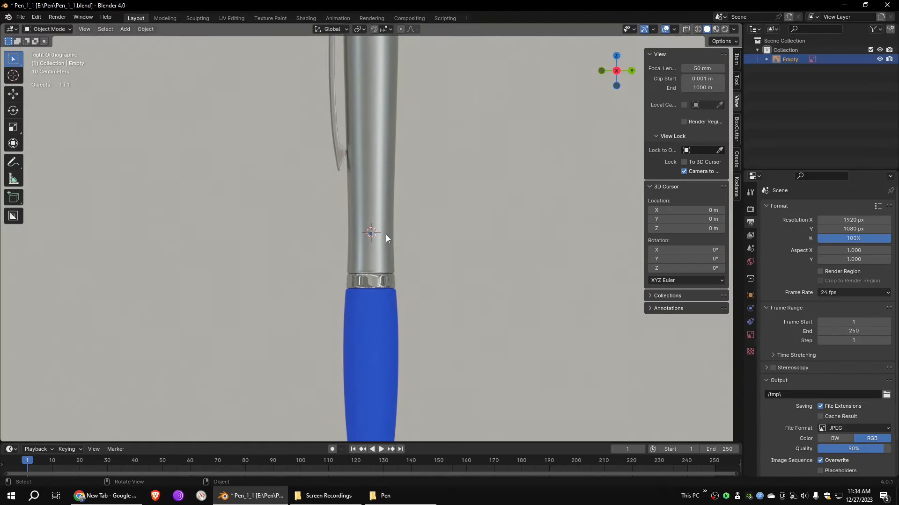
pyautogui.click(736, 59)
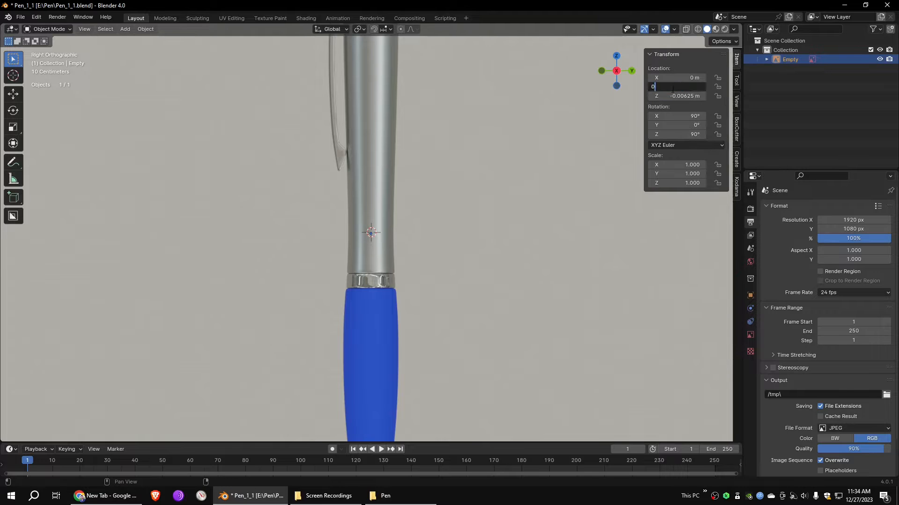
pyautogui.press('Return')
# Move the pen reference image back along the X axis to about -3.01 m
pyautogui.scroll(-4, 493, 116)
pyautogui.moveTo(481, 140); pyautogui.dragTo(549, 169, button='middle')
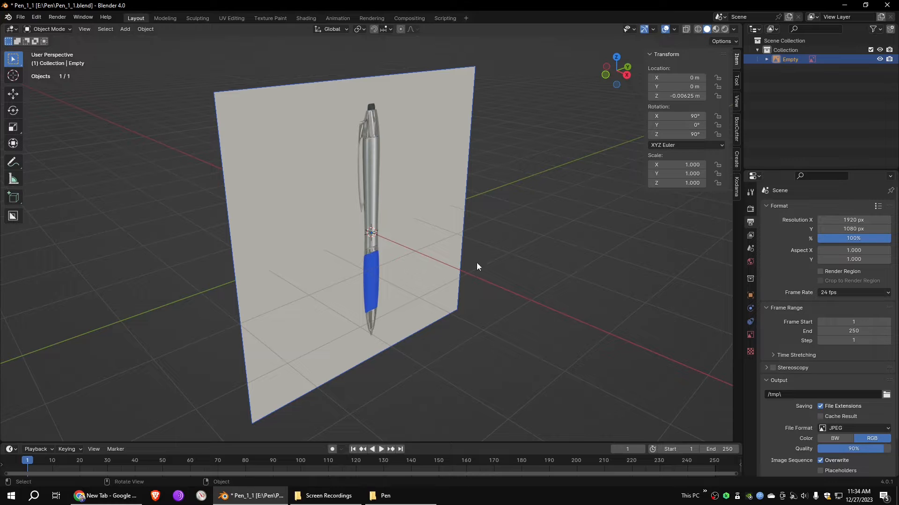
pyautogui.click(13, 94)
pyautogui.moveTo(403, 259); pyautogui.dragTo(506, 238)
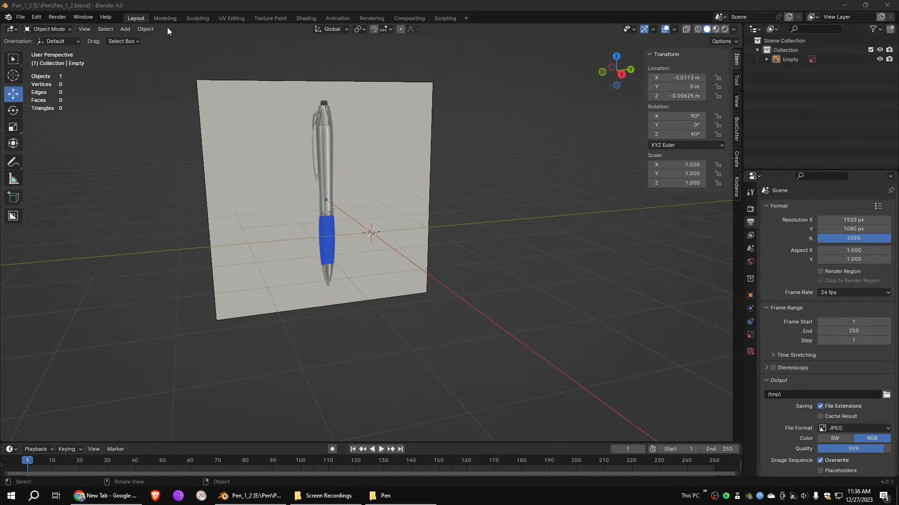
# Add a mesh cylinder with 12 vertices at the world origin
pyautogui.click(125, 29)
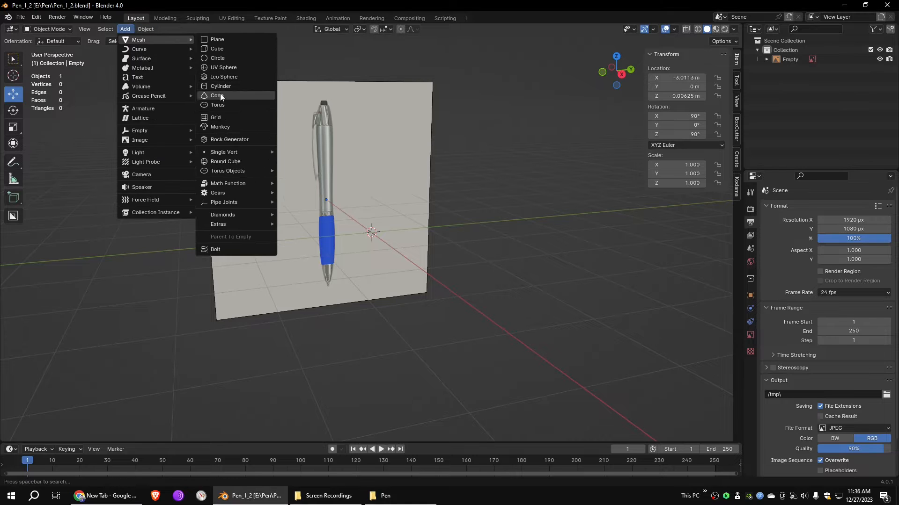
pyautogui.click(220, 96)
pyautogui.click(46, 439)
pyautogui.moveTo(119, 322); pyautogui.dragTo(101, 322)
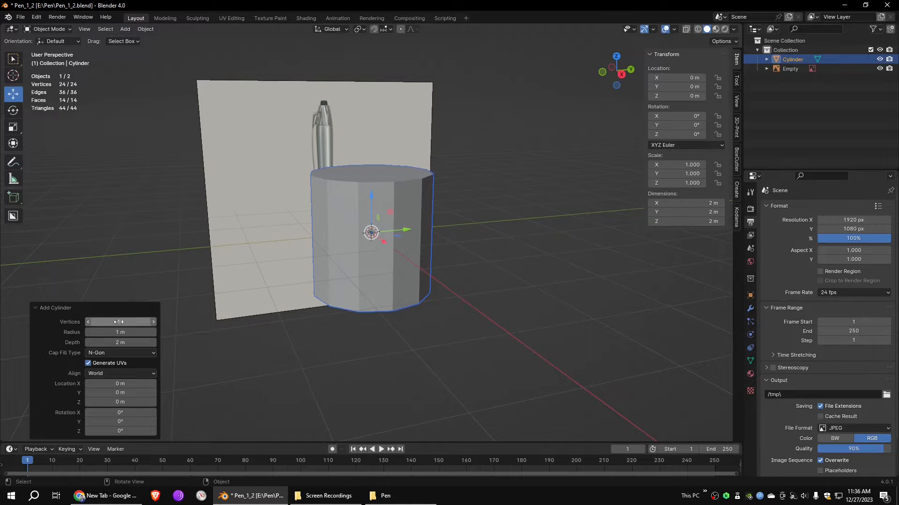
# Delete the cylinder's top and bottom cap faces in Edit Mode
pyautogui.keyDown('alt'); pyautogui.moveTo(509, 218); pyautogui.dragTo(502, 176, button='middle'); pyautogui.keyUp('alt')
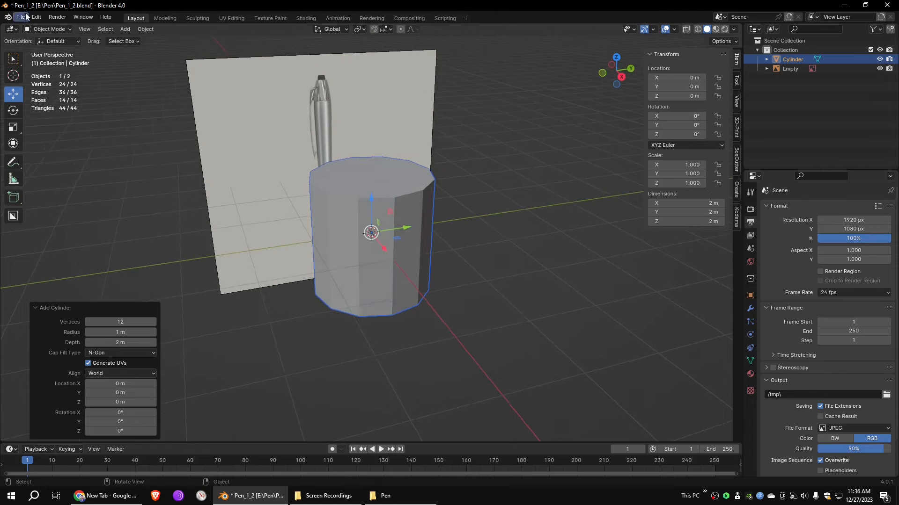
pyautogui.press('Tab')
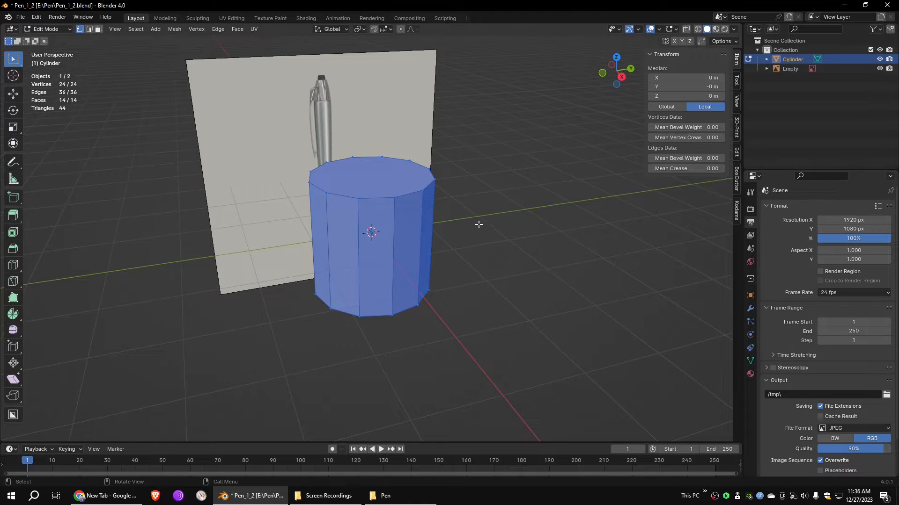
pyautogui.click(99, 29)
pyautogui.click(89, 29)
pyautogui.press('3')
pyautogui.click(382, 182)
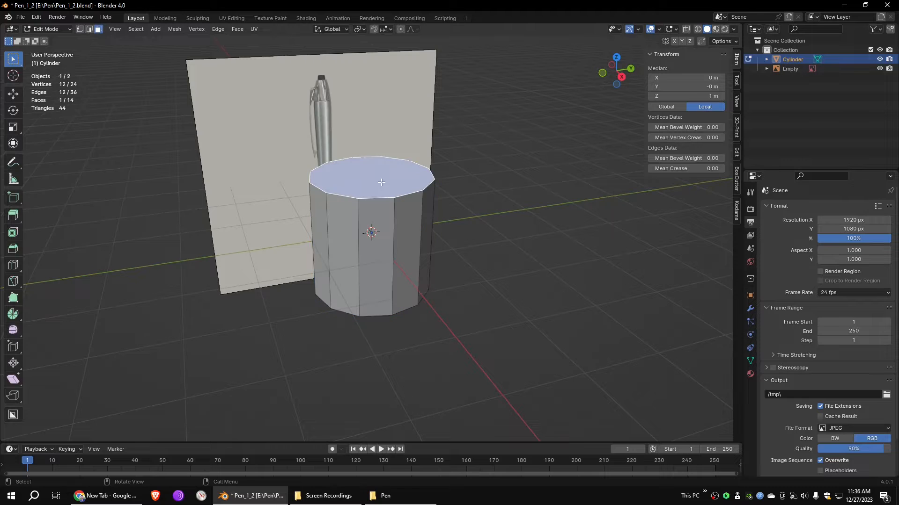
pyautogui.keyDown('shift'); pyautogui.click(413, 289); pyautogui.keyUp('shift')
pyautogui.moveTo(487, 247); pyautogui.dragTo(482, 270, button='middle')
pyautogui.press('x')
pyautogui.click(449, 275)
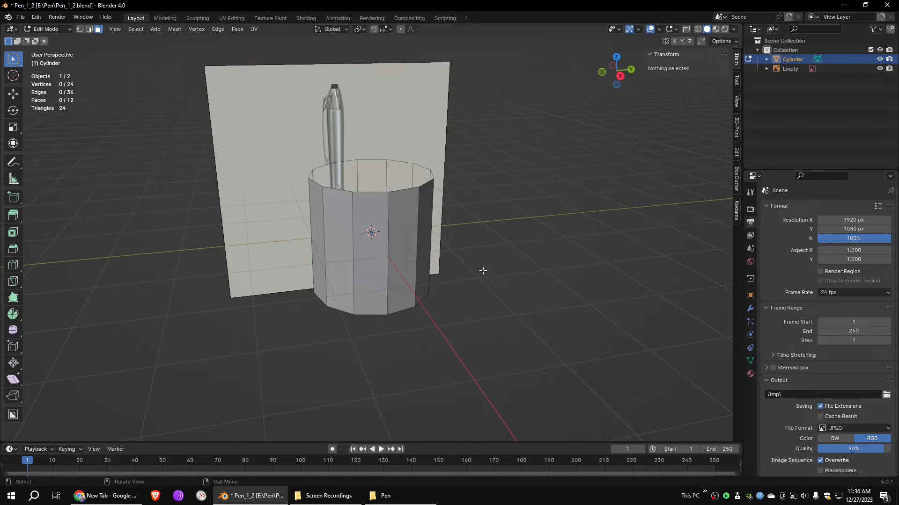
# With see-through display on, scale the whole cylinder mesh to about 0.159 to match the pen's width in the right view
pyautogui.click(686, 29)
pyautogui.press('a')
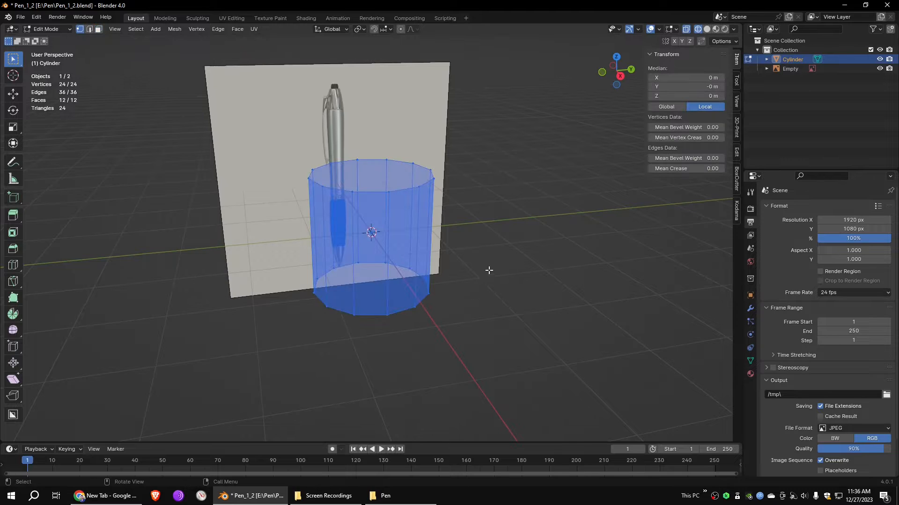
pyautogui.click(619, 76)
pyautogui.scroll(2, 424, 219)
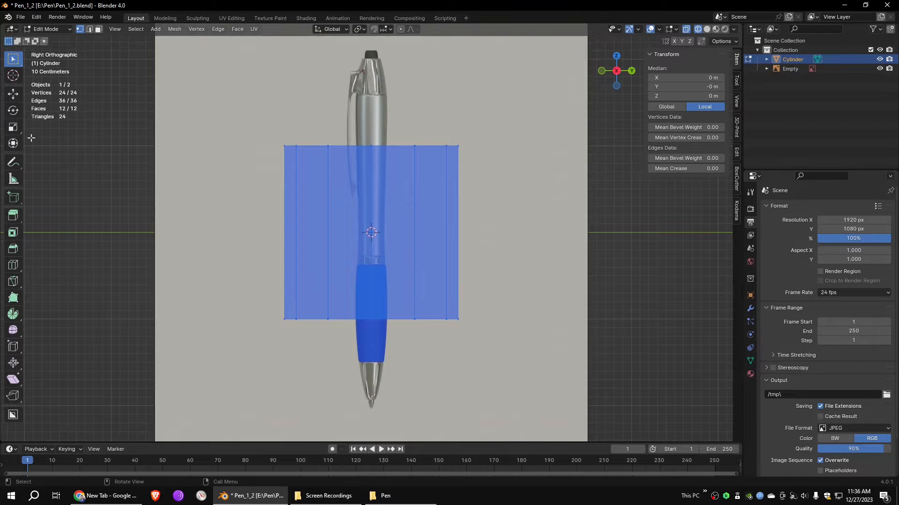
pyautogui.press('s')
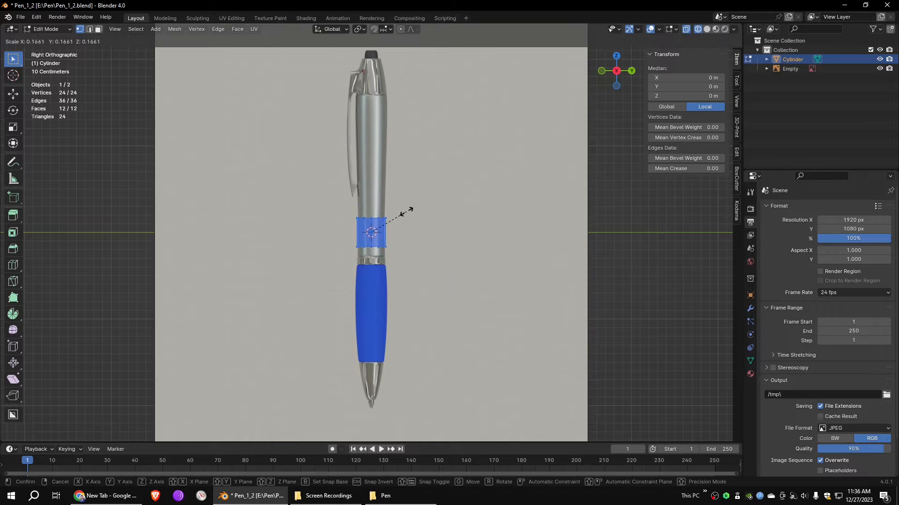
pyautogui.click(404, 211)
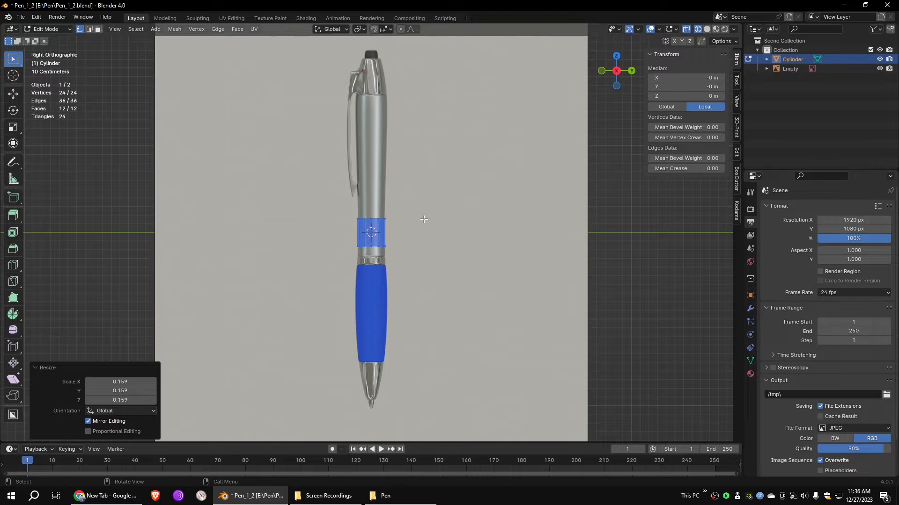
# Move the cylinder mesh down along Z by about 0.93 m onto the pen's blue grip
pyautogui.press('g')
pyautogui.press('z')
pyautogui.click(424, 288)
pyautogui.moveTo(457, 297); pyautogui.dragTo(435, 231, button='middle')
pyautogui.click(618, 71)
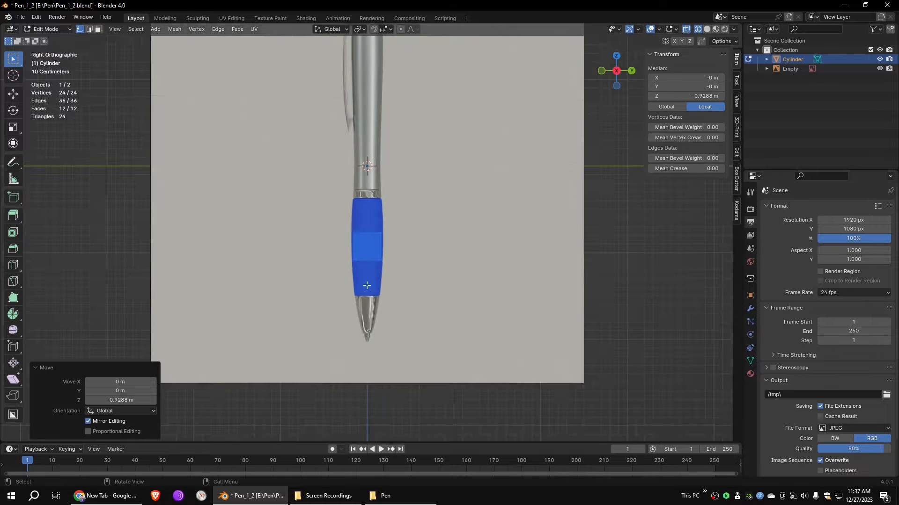
# Move the cylinder's bottom edge loop down to the blue grip's lower end and scale it to the grip's width
pyautogui.scroll(5, 402, 277)
pyautogui.keyDown('alt'); pyautogui.click(361, 307); pyautogui.keyUp('alt')
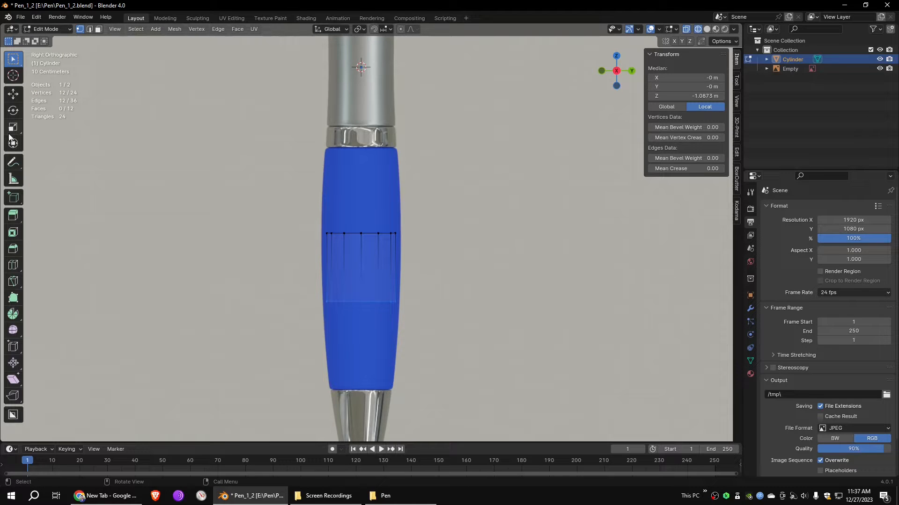
pyautogui.click(13, 94)
pyautogui.moveTo(360, 274); pyautogui.dragTo(360, 286)
pyautogui.moveTo(366, 355); pyautogui.dragTo(366, 357)
pyautogui.press('s')
pyautogui.click(570, 327)
# Move the cylinder's top edge loop down to about Z -1.14 m and scale it by about 1.023 to fit the grip outline
pyautogui.keyDown('alt'); pyautogui.click(361, 233); pyautogui.keyUp('alt')
pyautogui.moveTo(361, 196); pyautogui.dragTo(361, 311)
pyautogui.scroll(3, 486, 365)
pyautogui.keyDown('shift'); pyautogui.moveTo(486, 365); pyautogui.dragTo(476, 202, button='middle'); pyautogui.keyUp('shift')
pyautogui.press('s')
pyautogui.click(487, 200)
pyautogui.scroll(-3, 486, 200)
pyautogui.moveTo(356, 211); pyautogui.dragTo(356, 176)
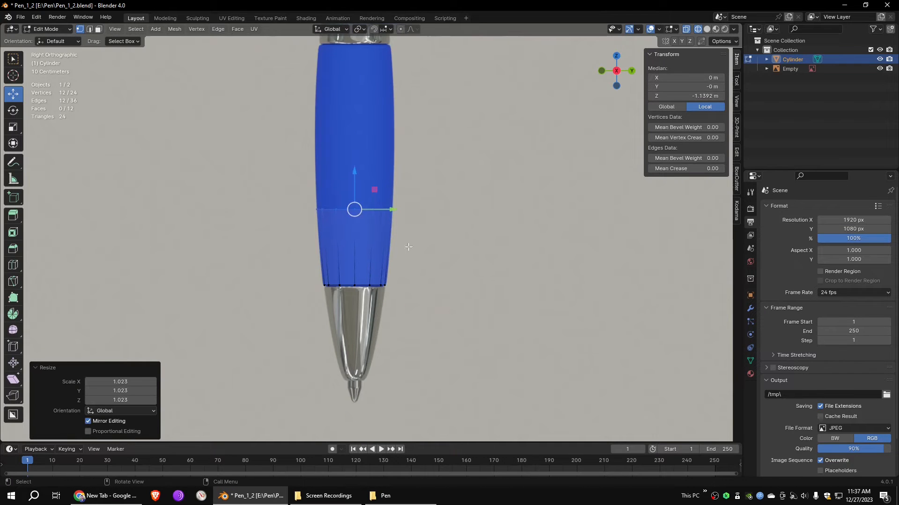
# Add a loop cut in the lower grip section, slide it toward the lower end and scale it out to the grip outline
pyautogui.keyDown('alt'); pyautogui.click(385, 285); pyautogui.keyUp('alt')
pyautogui.scroll(2, 445, 277)
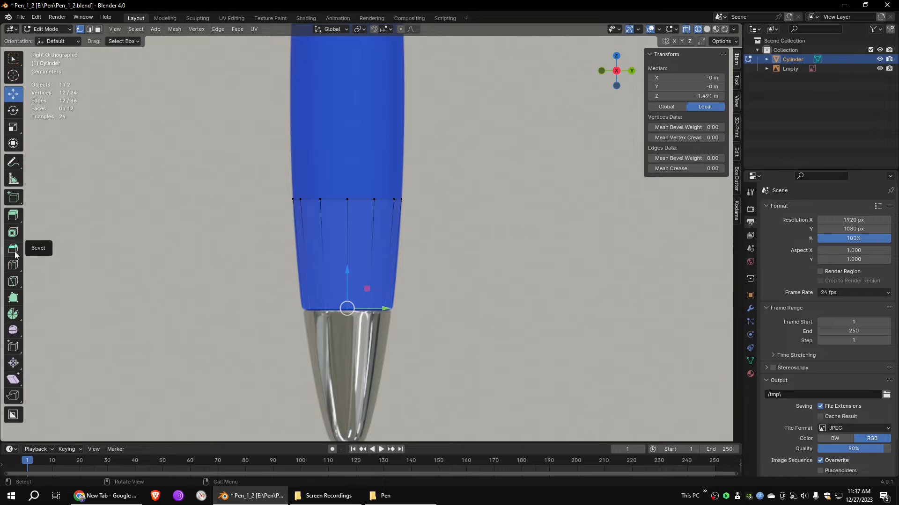
pyautogui.hotkey('ctrl', 'r')
pyautogui.click(311, 255)
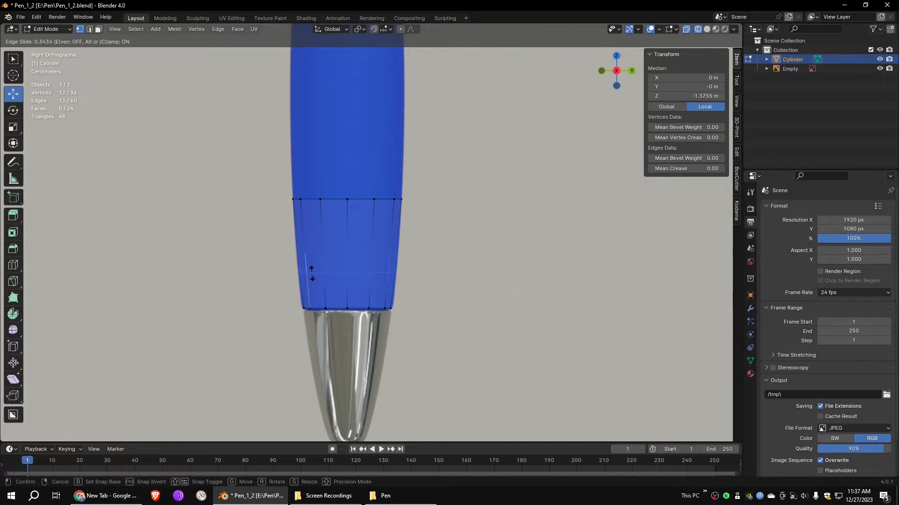
pyautogui.click(530, 251)
pyautogui.press('s')
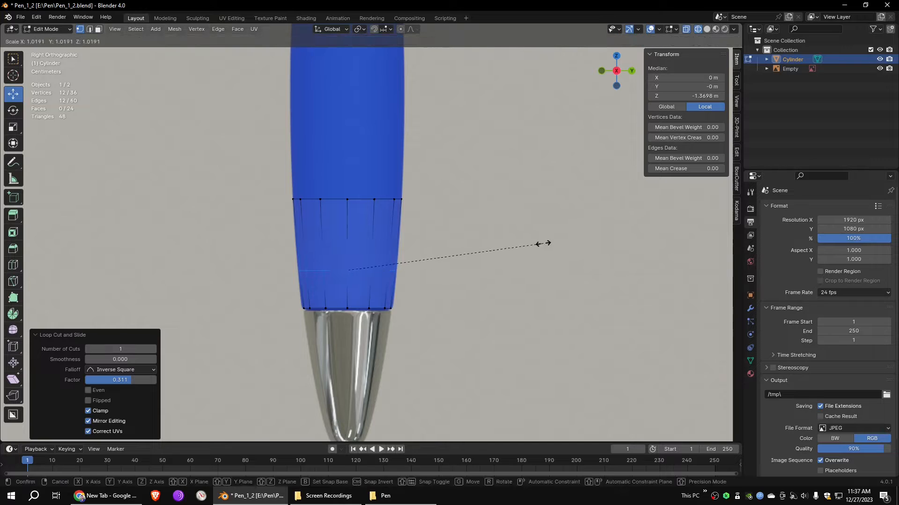
pyautogui.click(541, 244)
# Rescale the bottom edge loop to match the grip's lower edge
pyautogui.keyDown('alt'); pyautogui.click(385, 308); pyautogui.keyUp('alt')
pyautogui.press('s')
pyautogui.click(495, 277)
# Extrude the grip's top edge loop upward along Z and adjust the new loop's height
pyautogui.keyDown('alt'); pyautogui.click(385, 200); pyautogui.keyUp('alt')
pyautogui.scroll(-3, 388, 153)
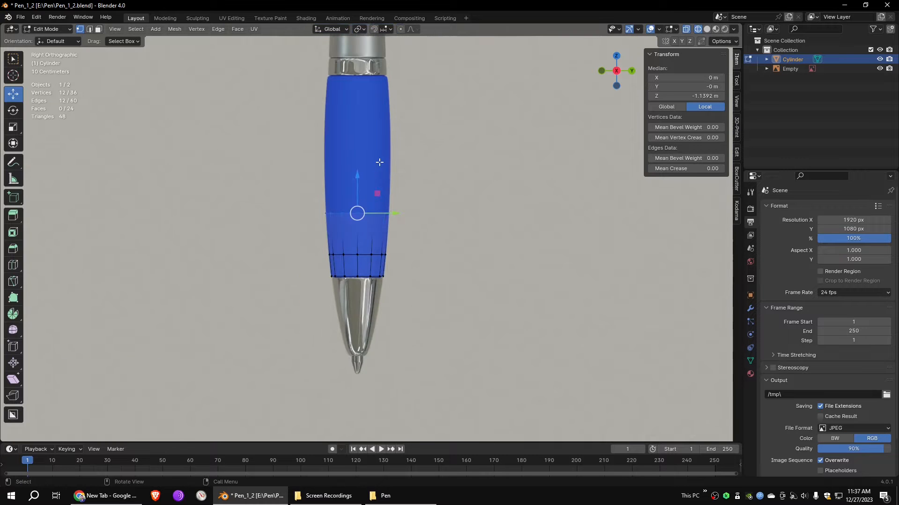
pyautogui.press('e')
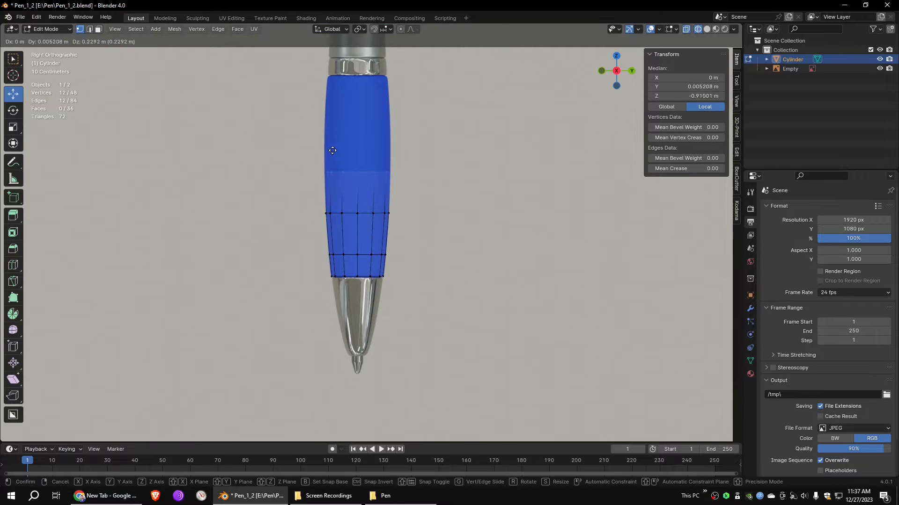
pyautogui.press('z')
pyautogui.click(350, 154)
pyautogui.press('g')
pyautogui.press('z')
pyautogui.click(363, 130)
# Extrude another grip section upward along Z and scale its loop to the grip outline
pyautogui.press('e')
pyautogui.press('z')
pyautogui.click(479, 103)
pyautogui.press('s')
pyautogui.click(479, 103)
# Extrude the top loop about 0.295 m along Z to the grip's upper end and scale it to about 0.907
pyautogui.keyDown('shift'); pyautogui.moveTo(479, 103); pyautogui.dragTo(469, 212, button='middle'); pyautogui.keyUp('shift')
pyautogui.scroll(5, 470, 212)
pyautogui.press('e')
pyautogui.press('z')
pyautogui.click(491, 82)
pyautogui.press('s')
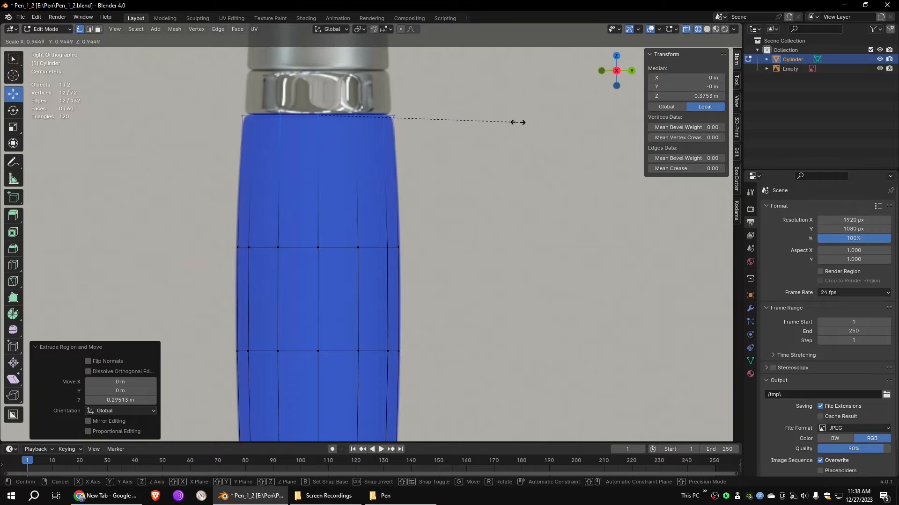
pyautogui.click(517, 121)
# Extrude the top loop upward along Z across the chrome ring above the grip
pyautogui.scroll(-3, 477, 126)
pyautogui.moveTo(439, 131); pyautogui.dragTo(402, 222, button='middle')
pyautogui.scroll(1, 401, 221)
pyautogui.press('e')
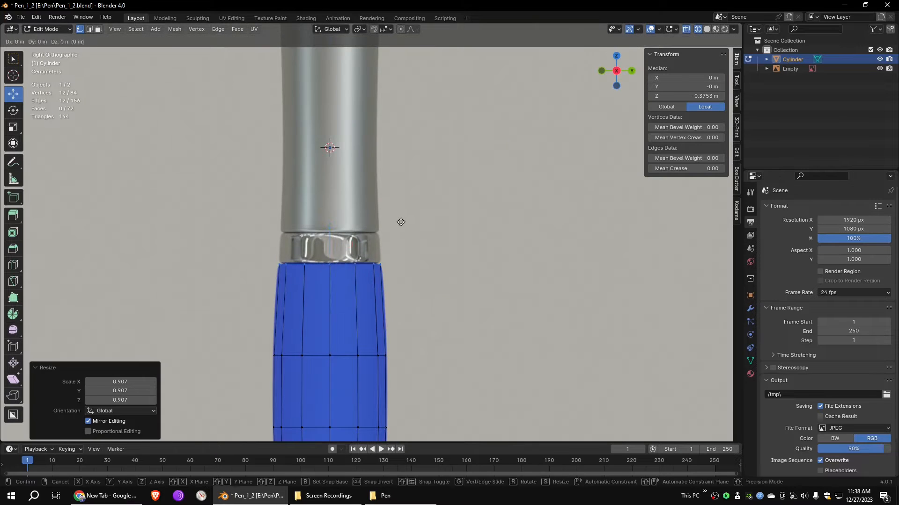
pyautogui.press('z')
pyautogui.click(406, 193)
# Extrude the loop from the chrome ring up into the lower silver barrel and scale it to the barrel's width
pyautogui.press('e')
pyautogui.press('z')
pyautogui.click(429, 104)
pyautogui.press('s')
pyautogui.click(493, 110)
# Extrude the top loop twice more up the silver barrel along Z, scaling each new loop to the pen's outline
pyautogui.scroll(-3, 419, 274)
pyautogui.press('e')
pyautogui.press('z')
pyautogui.click(419, 184)
pyautogui.press('s')
pyautogui.click(475, 189)
pyautogui.press('e')
pyautogui.press('z')
pyautogui.click(476, 96)
pyautogui.press('s')
pyautogui.click(484, 110)
# Extrude the top loop to the barrel's upper end at about Z 1.59 m and scale it to the barrel's width
pyautogui.scroll(4, 435, 209)
pyautogui.press('e')
pyautogui.press('z')
pyautogui.click(477, 123)
pyautogui.moveTo(411, 269); pyautogui.dragTo(205, 323)
pyautogui.press('s')
pyautogui.click(540, 195)
# Add a loop cut in the uppermost barrel section with a slide factor of about -0.122 and scale it out slightly to the outline
pyautogui.moveTo(446, 128); pyautogui.dragTo(261, 213)
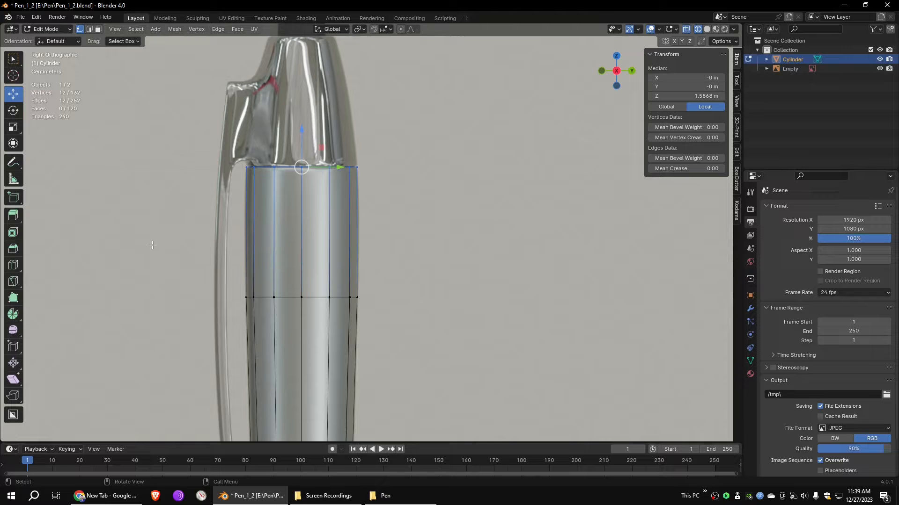
pyautogui.click(263, 218)
pyautogui.click(267, 210)
pyautogui.press('s')
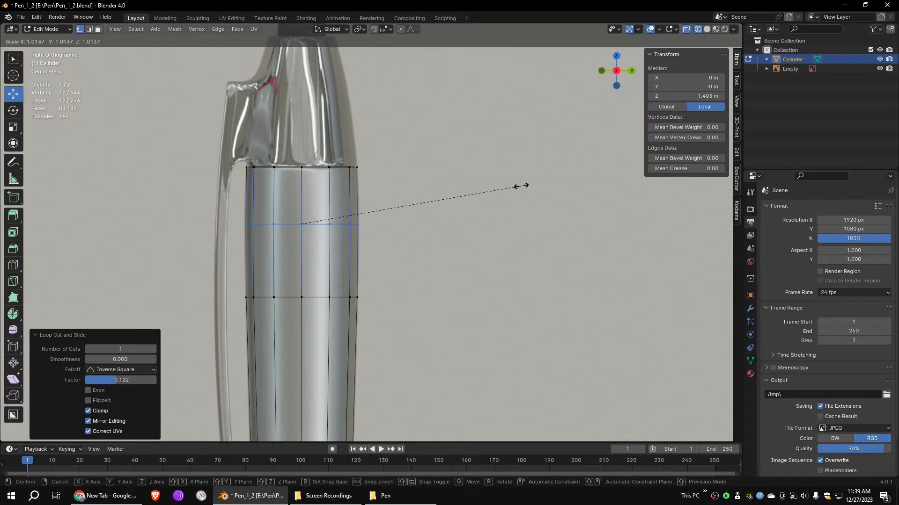
pyautogui.click(523, 186)
# Extrude the barrel's top edge loop about 0.02 m along Z to start the chrome cap
pyautogui.moveTo(418, 148); pyautogui.dragTo(225, 187)
pyautogui.scroll(2, 315, 153)
pyautogui.keyDown('shift'); pyautogui.moveTo(315, 154); pyautogui.dragTo(283, 240, button='middle'); pyautogui.keyUp('shift')
pyautogui.press('e')
pyautogui.press('z')
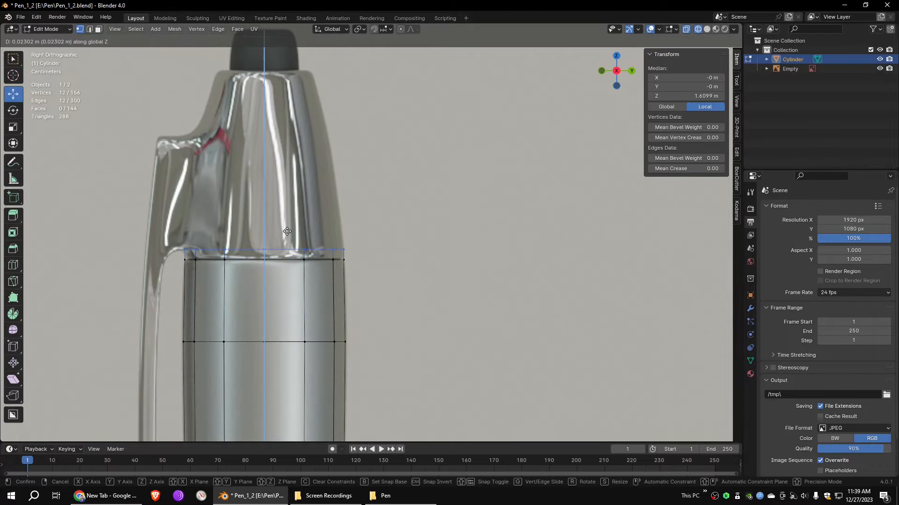
pyautogui.click(294, 231)
# Extrude the lower chrome cap section upward along Z and scale its top loop to about 0.923
pyautogui.press('e')
pyautogui.press('z')
pyautogui.click(300, 171)
pyautogui.press('s')
pyautogui.click(435, 159)
# Extrude the next chrome cap section upward along Z and scale its top loop to about 0.809
pyautogui.press('e')
pyautogui.press('z')
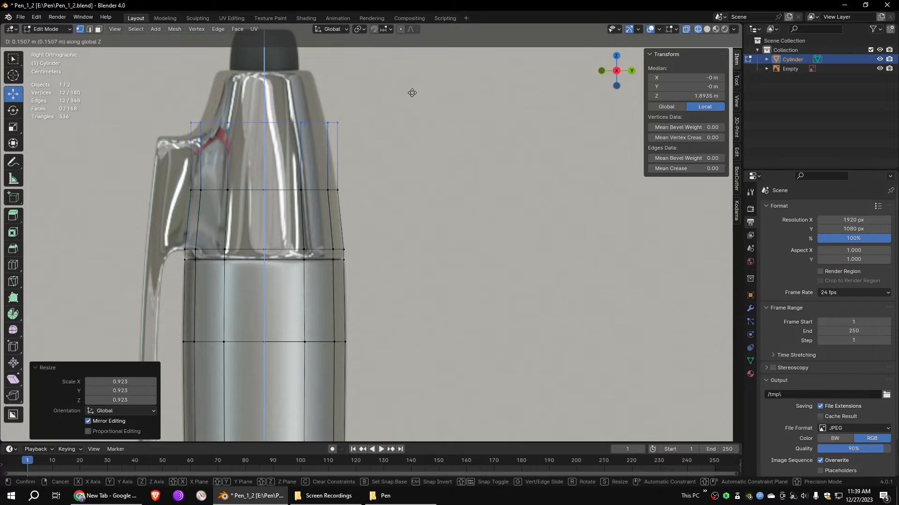
pyautogui.click(416, 83)
pyautogui.press('s')
pyautogui.press('z')
pyautogui.press('z')
pyautogui.press('z')
pyautogui.click(418, 80)
# Extrude the top loop to the chrome cap's upper end at about Z 2.01 m and scale it to about 0.783
pyautogui.press('e')
pyautogui.press('z')
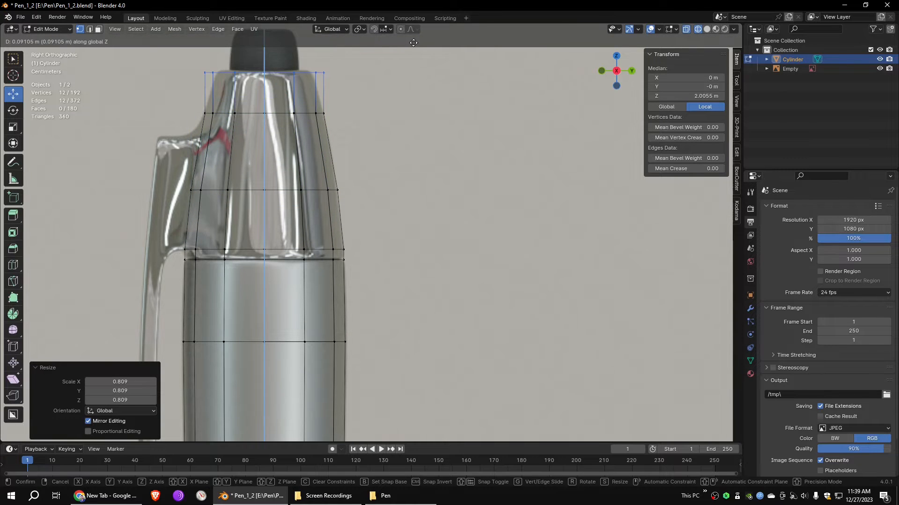
pyautogui.click(421, 41)
pyautogui.scroll(-2, 480, 125)
pyautogui.press('s')
pyautogui.rightClick(481, 126)
pyautogui.press('s')
pyautogui.click(427, 121)
# Add a loop cut across the chrome cap's middle section and slide it by a factor of about -0.38
pyautogui.scroll(2, 412, 140)
pyautogui.hotkey('ctrl', 'r')
pyautogui.click(405, 190)
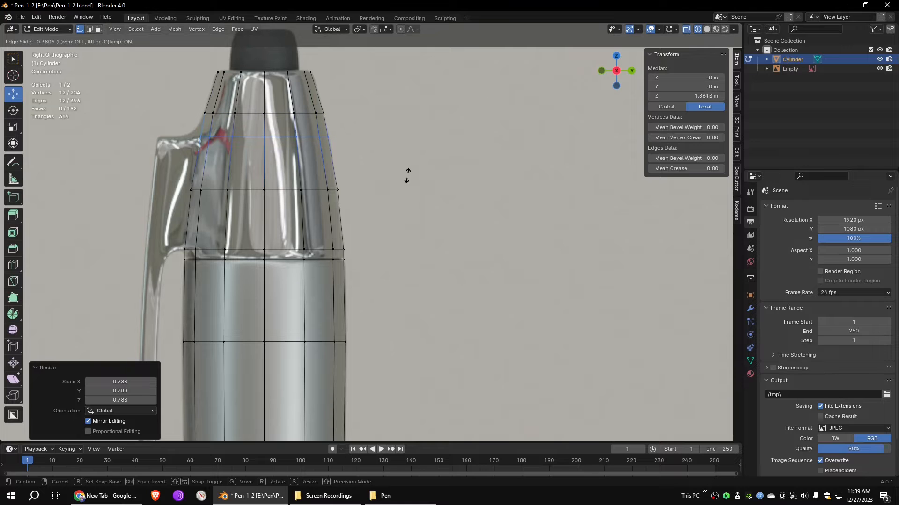
pyautogui.click(412, 178)
# Move the cap's upper edge loop along Z and scale the two upper loops to follow the blueprint outline
pyautogui.keyDown('alt'); pyautogui.click(280, 113); pyautogui.keyUp('alt')
pyautogui.press('g')
pyautogui.press('z')
pyautogui.click(376, 84)
pyautogui.press('s')
pyautogui.keyDown('alt'); pyautogui.click(281, 139); pyautogui.keyUp('alt')
pyautogui.press('s')
# Adjust the chrome cap's lower edge loops, scaling the base loop to match the blueprint outline
pyautogui.keyDown('alt'); pyautogui.click(281, 190); pyautogui.keyUp('alt')
pyautogui.scroll(3, 355, 220)
pyautogui.keyDown('alt'); pyautogui.click(224, 259); pyautogui.keyUp('alt')
pyautogui.press('s')
pyautogui.click(431, 173)
pyautogui.scroll(-4, 431, 173)
pyautogui.click(253, 246)
pyautogui.keyDown('alt'); pyautogui.click(259, 246); pyautogui.keyUp('alt')
pyautogui.moveTo(287, 210); pyautogui.dragTo(288, 212)
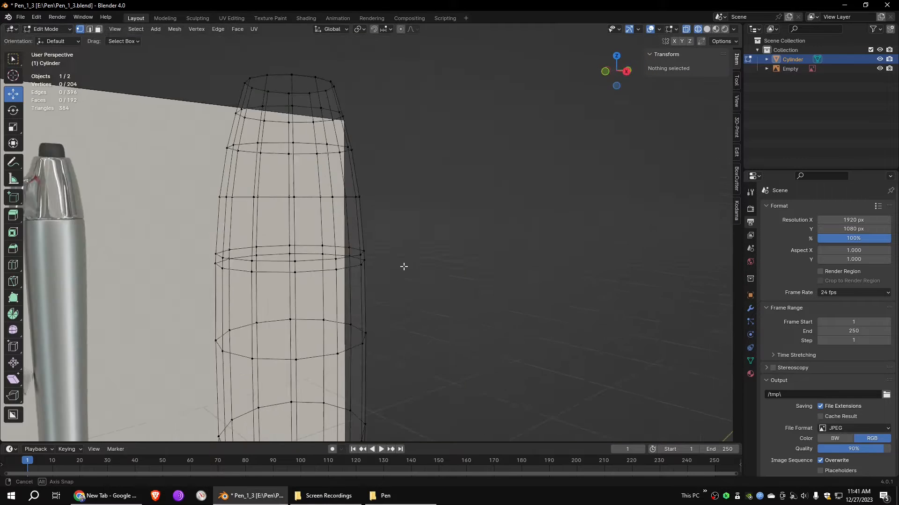
# Turn off X-ray, select the four faces on the cap's clip side and extrude them outward along Y
pyautogui.moveTo(404, 263); pyautogui.dragTo(363, 253, button='middle')
pyautogui.hotkey('alt', 'z')
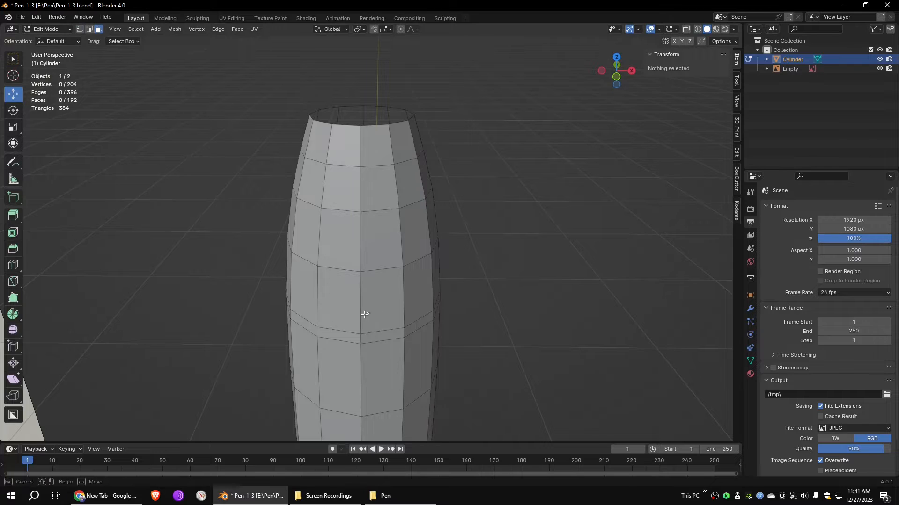
pyautogui.moveTo(364, 315); pyautogui.dragTo(327, 213)
pyautogui.moveTo(552, 287); pyautogui.dragTo(349, 205, button='middle')
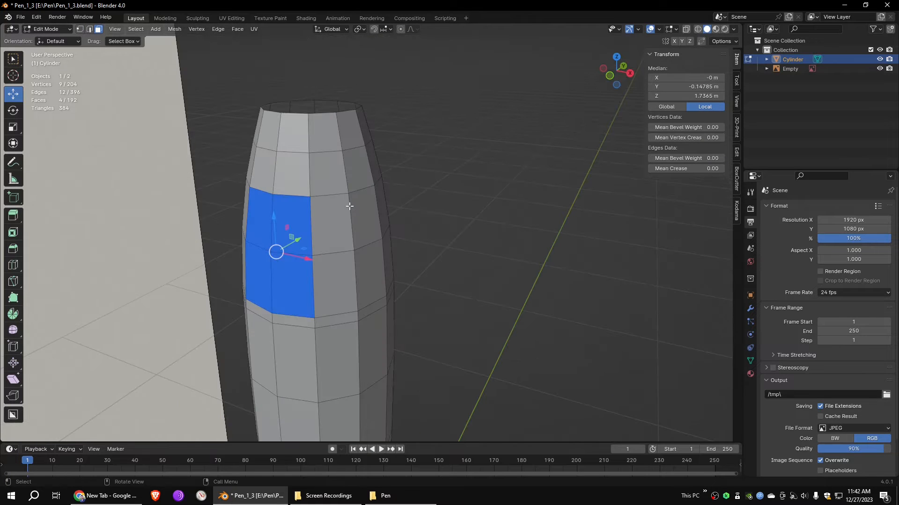
pyautogui.press('e')
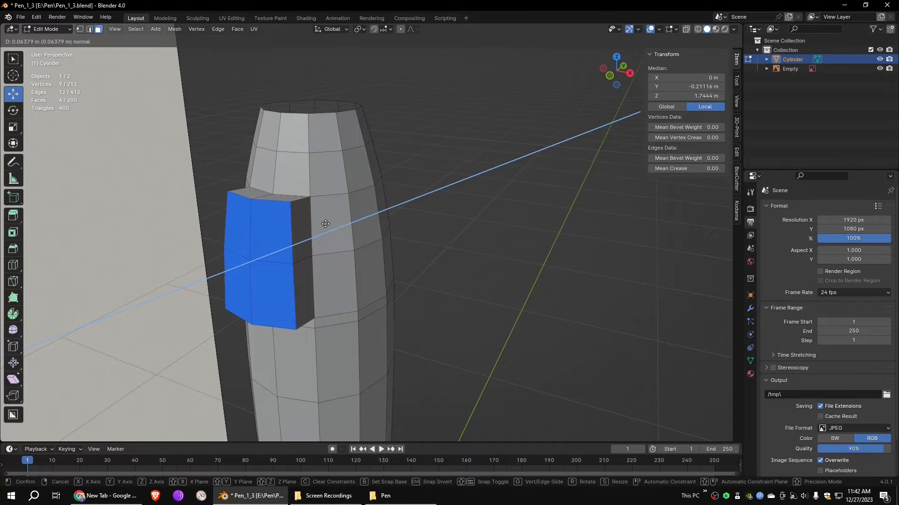
pyautogui.press('y')
pyautogui.click(315, 234)
# Inspect the extruded clip block and set the snapping target to Vertex
pyautogui.moveTo(487, 276); pyautogui.dragTo(471, 187, button='middle')
pyautogui.scroll(2, 260, 173)
pyautogui.moveTo(260, 173); pyautogui.dragTo(267, 173)
pyautogui.click(335, 196)
pyautogui.scroll(-2, 335, 195)
pyautogui.moveTo(335, 196); pyautogui.dragTo(366, 238, button='middle')
pyautogui.click(392, 30)
pyautogui.click(358, 88)
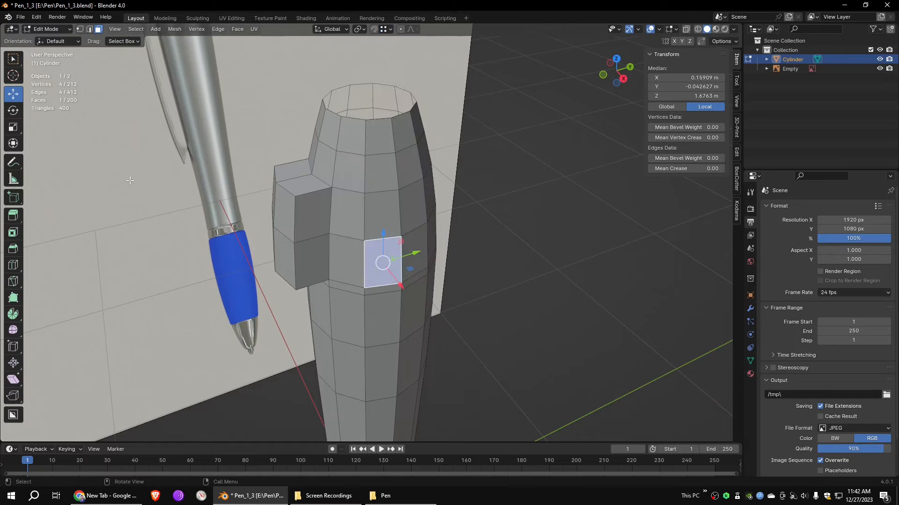
# Enable snapping and align the middle column of vertices on the clip block's front along Y with the neighbouring vertices
pyautogui.click(80, 29)
pyautogui.click(275, 182)
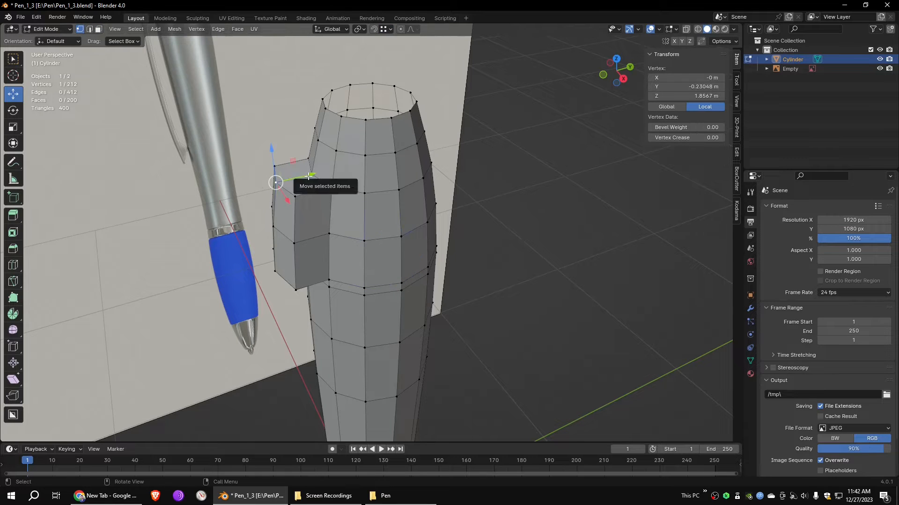
pyautogui.click(373, 30)
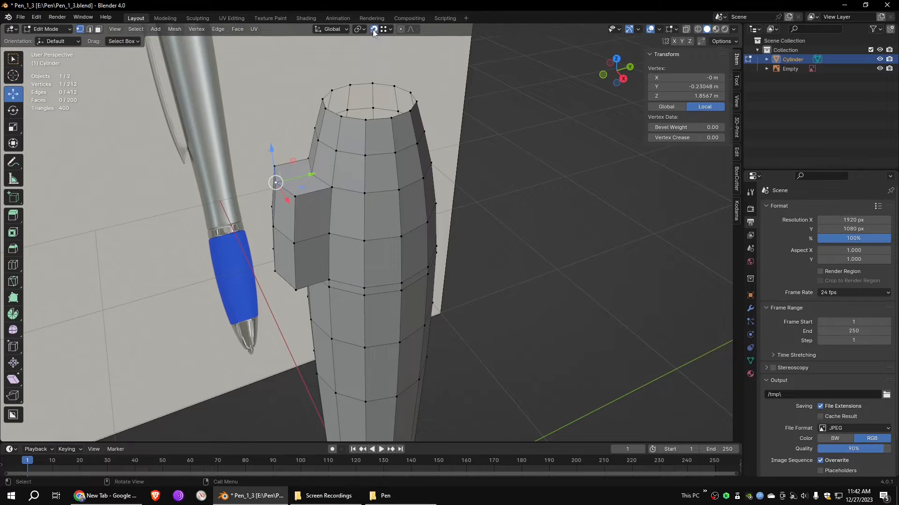
pyautogui.moveTo(303, 183); pyautogui.dragTo(295, 262)
pyautogui.click(275, 228)
pyautogui.click(277, 269)
pyautogui.moveTo(485, 271); pyautogui.dragTo(542, 268, button='middle')
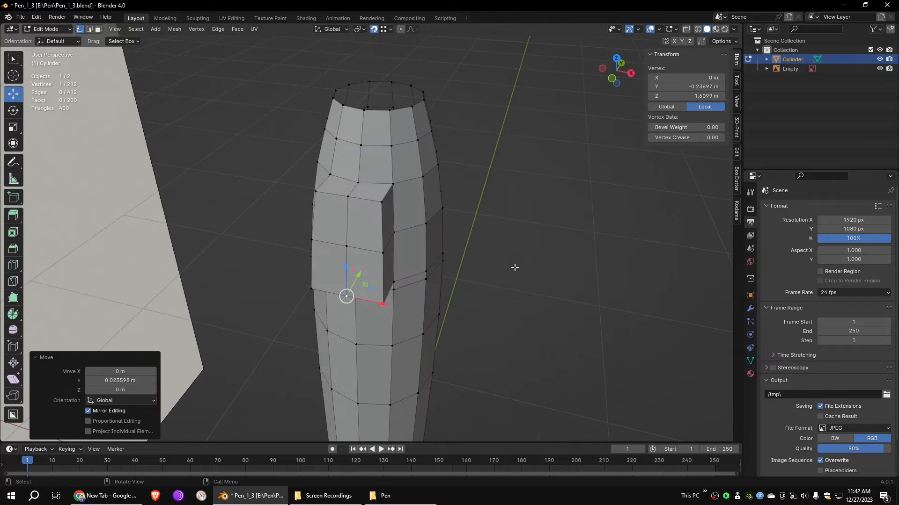
# Select the clip block's four front faces and move them about 0.016 m along Y with snapping off
pyautogui.press('3')
pyautogui.moveTo(335, 229); pyautogui.dragTo(360, 263)
pyautogui.moveTo(618, 257); pyautogui.dragTo(539, 229, button='middle')
pyautogui.click(618, 73)
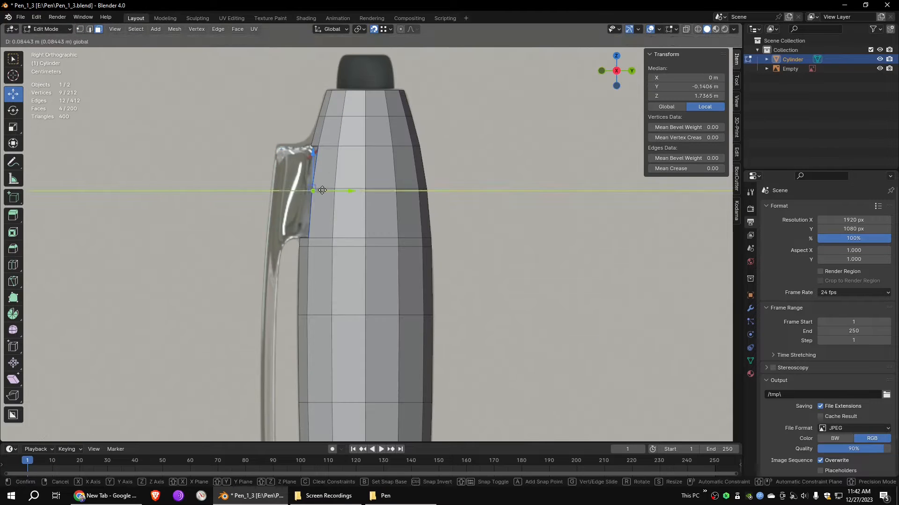
pyautogui.moveTo(332, 193); pyautogui.dragTo(328, 194)
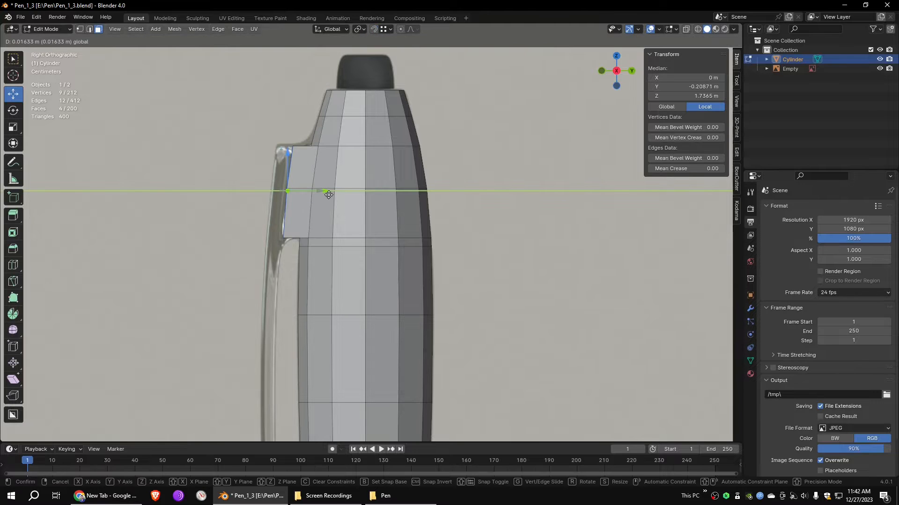
# Extrude the clip block's front faces about -0.045 m along Y and switch to wireframe shading
pyautogui.press('e')
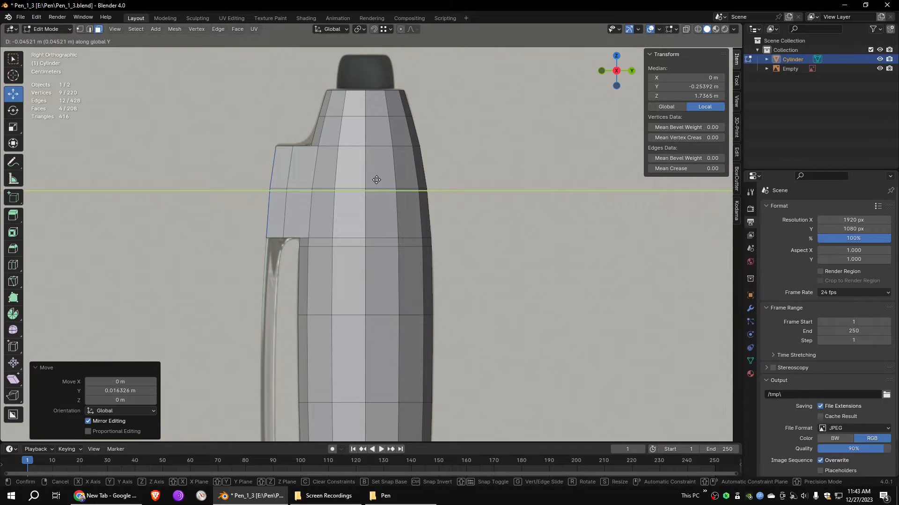
pyautogui.click(376, 179)
pyautogui.click(697, 29)
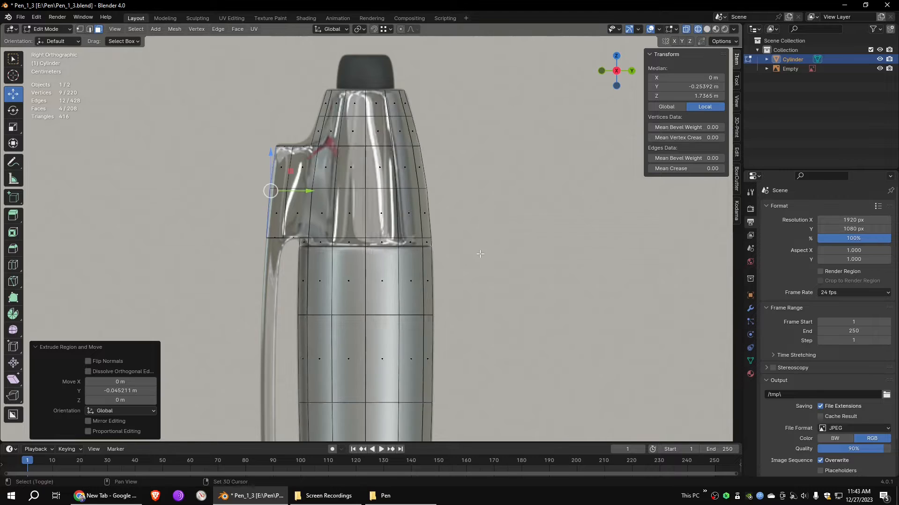
# Extrude the outer bottom faces of the clip block downward to about Z 1.40 m and align them with the clip
pyautogui.keyDown('shift'); pyautogui.moveTo(349, 262); pyautogui.dragTo(399, 150, button='middle'); pyautogui.keyUp('shift')
pyautogui.moveTo(310, 117); pyautogui.dragTo(336, 140)
pyautogui.press('e')
pyautogui.click(379, 266)
pyautogui.moveTo(323, 204); pyautogui.dragTo(321, 206)
pyautogui.keyDown('shift'); pyautogui.moveTo(497, 189); pyautogui.dragTo(486, 265, button='middle'); pyautogui.keyUp('shift')
# Nudge the upper clip's vertices along Y in vertex mode to fit the blueprint clip
pyautogui.press('1')
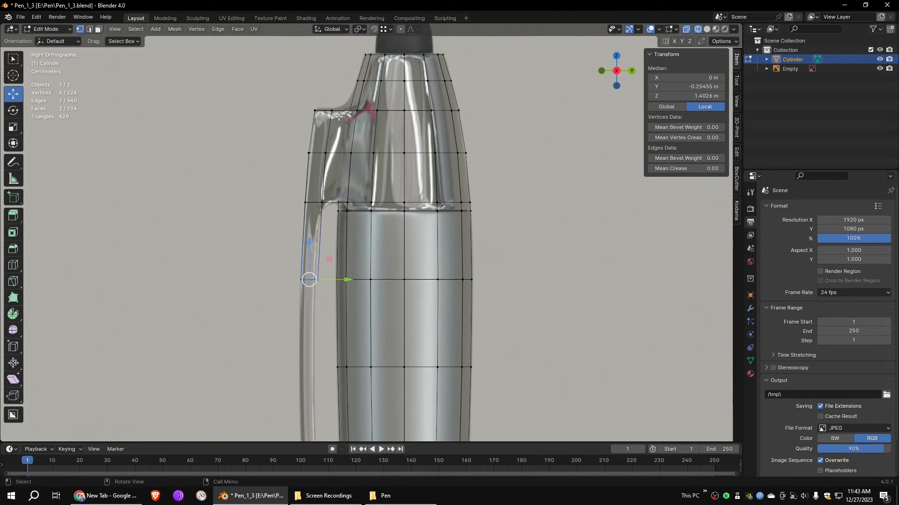
pyautogui.moveTo(350, 189); pyautogui.dragTo(346, 190)
pyautogui.moveTo(285, 260); pyautogui.dragTo(329, 299)
# Extrude the clip's lower end downward in two segments along the blueprint clip
pyautogui.keyDown('shift'); pyautogui.moveTo(367, 304); pyautogui.dragTo(392, 113, button='middle'); pyautogui.keyUp('shift')
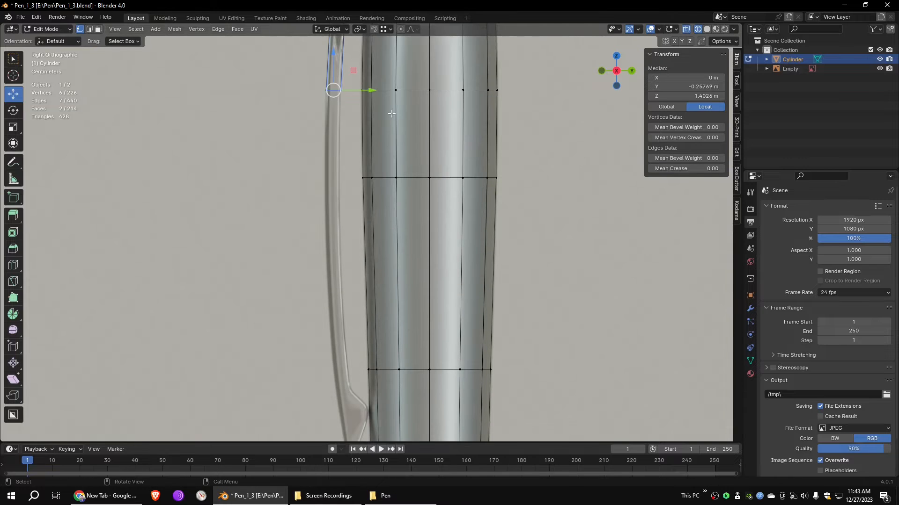
pyautogui.press('e')
pyautogui.click(375, 225)
pyautogui.press('e')
pyautogui.click(490, 327)
# Rotate the clip's end loop to follow the curve and move it about 0.009 m along Y
pyautogui.moveTo(490, 327); pyautogui.dragTo(487, 191, button='middle')
pyautogui.press('KP_3')
pyautogui.scroll(2, 487, 191)
pyautogui.press('r')
pyautogui.click(604, 310)
pyautogui.moveTo(348, 199); pyautogui.dragTo(352, 200)
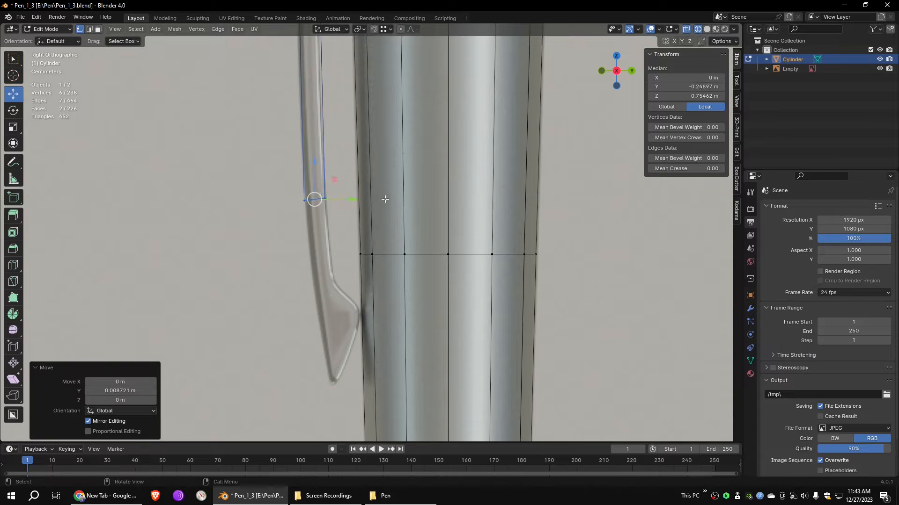
# Extrude the clip in two more segments down to its tip and adjust the tip vertices to the blueprint
pyautogui.press('e')
pyautogui.click(393, 278)
pyautogui.press('e')
pyautogui.click(343, 387)
pyautogui.moveTo(342, 389); pyautogui.dragTo(341, 389)
pyautogui.moveTo(345, 383); pyautogui.dragTo(337, 382)
pyautogui.moveTo(332, 377)
pyautogui.mouseDown()
pyautogui.moveTo(319, 392)
pyautogui.moveTo(329, 383)
pyautogui.mouseUp()
# Select the inner faces of the clip's last segment and extrude them along Y toward the barrel
pyautogui.scroll(-2, 336, 327)
pyautogui.moveTo(358, 258); pyautogui.dragTo(340, 276)
pyautogui.keyDown('shift'); pyautogui.moveTo(360, 327); pyautogui.dragTo(346, 342); pyautogui.keyUp('shift')
pyautogui.moveTo(480, 333)
pyautogui.mouseDown(button='middle')
pyautogui.moveTo(461, 333)
pyautogui.moveTo(472, 327)
pyautogui.moveTo(487, 258)
pyautogui.moveTo(468, 323)
pyautogui.mouseUp(button='middle')
pyautogui.scroll(1, 416, 310)
pyautogui.press('e')
pyautogui.press('y')
pyautogui.click(415, 304)
# Move the lower and upper vertices of the clip's inner bump to match its pointed shape in the blueprint
pyautogui.press('KP_3')
pyautogui.moveTo(383, 375); pyautogui.dragTo(351, 338)
pyautogui.press('g')
pyautogui.click(348, 295)
pyautogui.moveTo(382, 291); pyautogui.dragTo(347, 257)
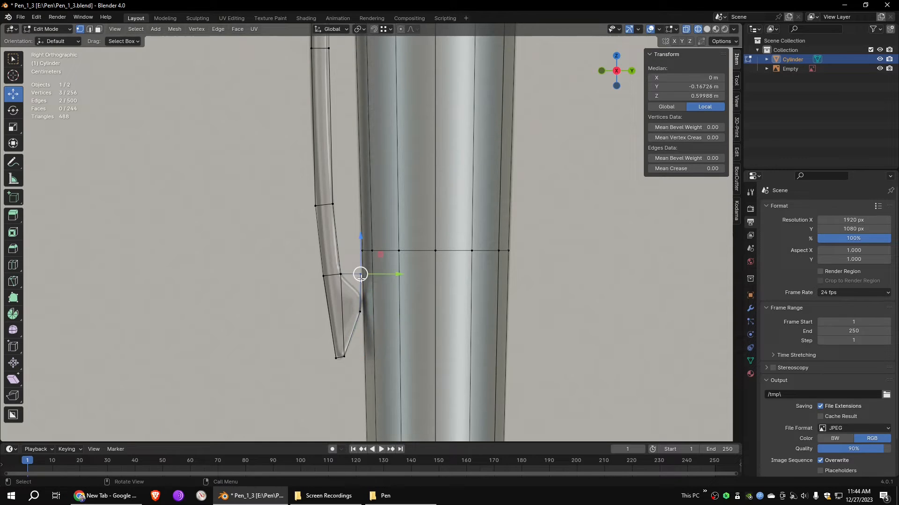
pyautogui.press('g')
pyautogui.click(331, 266)
# Extrude the grip's bottom edge loop down along Z to the end of the chrome cone and scale it to fit
pyautogui.scroll(-7, 332, 266)
pyautogui.keyDown('shift'); pyautogui.moveTo(445, 359); pyautogui.dragTo(451, 154, button='middle'); pyautogui.keyUp('shift')
pyautogui.scroll(7, 451, 154)
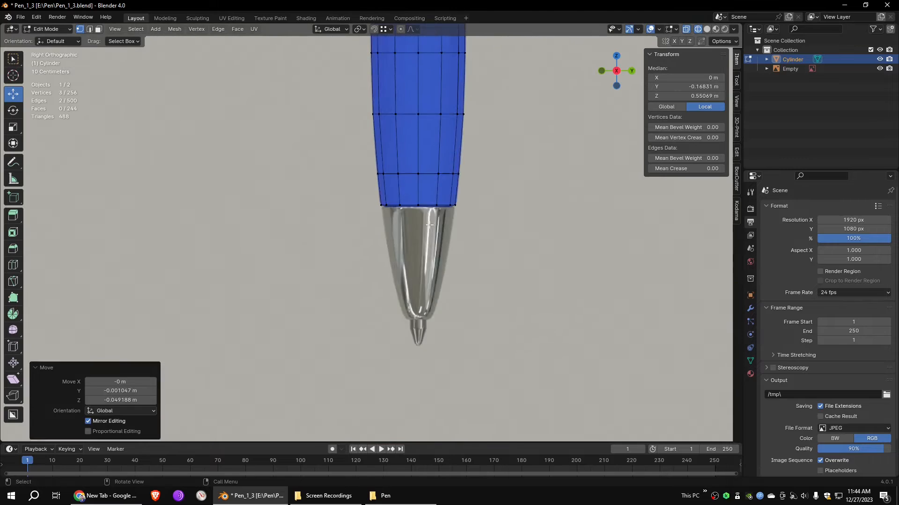
pyautogui.keyDown('alt'); pyautogui.click(445, 186); pyautogui.keyUp('alt')
pyautogui.moveTo(454, 156); pyautogui.dragTo(455, 156)
pyautogui.click(458, 141)
pyautogui.press('e')
pyautogui.press('z')
pyautogui.click(486, 364)
pyautogui.press('s')
pyautogui.click(482, 360)
# Add a loop cut across the chrome cone with a factor of about -0.145 and scale it to the outline
pyautogui.hotkey('ctrl', 'r')
pyautogui.click(478, 276)
pyautogui.click(542, 288)
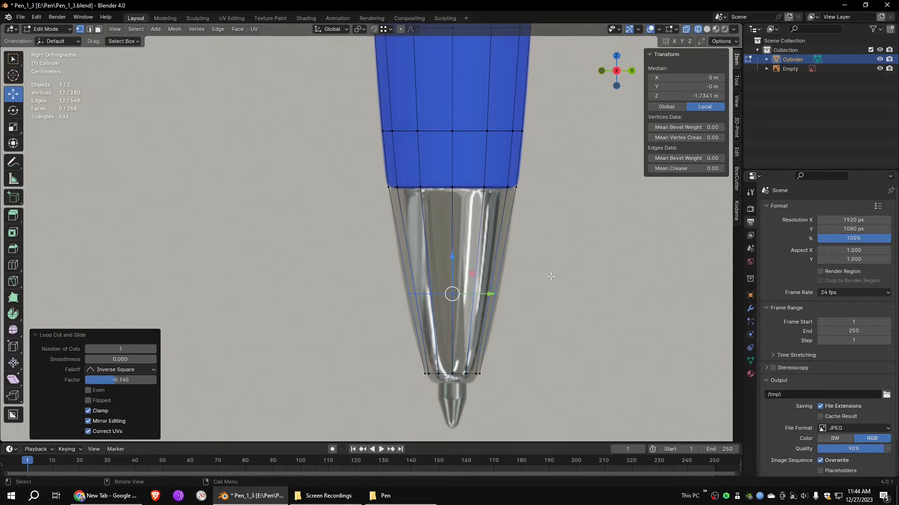
pyautogui.press('s')
pyautogui.click(550, 247)
# Extrude the cone's bottom loop a short distance along Z, scale it and adjust its height
pyautogui.keyDown('alt'); pyautogui.click(459, 372); pyautogui.keyUp('alt')
pyautogui.press('e')
pyautogui.press('z')
pyautogui.click(454, 361)
pyautogui.press('s')
pyautogui.click(557, 371)
pyautogui.press('g')
pyautogui.press('z')
pyautogui.click(556, 371)
# Examine the whole pen mesh against the blueprint from the tip to the cap
pyautogui.scroll(-4, 478, 298)
pyautogui.scroll(-3, 478, 299)
pyautogui.scroll(5, 489, 335)
pyautogui.scroll(-5, 496, 355)
pyautogui.moveTo(445, 108)
pyautogui.keyDown('shift'); pyautogui.mouseDown(button='middle')
pyautogui.moveTo(436, 249)
pyautogui.moveTo(496, 280)
pyautogui.mouseUp(button='middle'); pyautogui.keyUp('shift')
pyautogui.scroll(2, 429, 249)
pyautogui.scroll(-8, 440, 251)
pyautogui.scroll(6, 453, 255)
pyautogui.scroll(-4, 453, 255)
# Switch the viewport to solid shading and return to Object Mode
pyautogui.click(705, 29)
pyautogui.scroll(3, 461, 251)
pyautogui.click(54, 29)
pyautogui.click(62, 42)
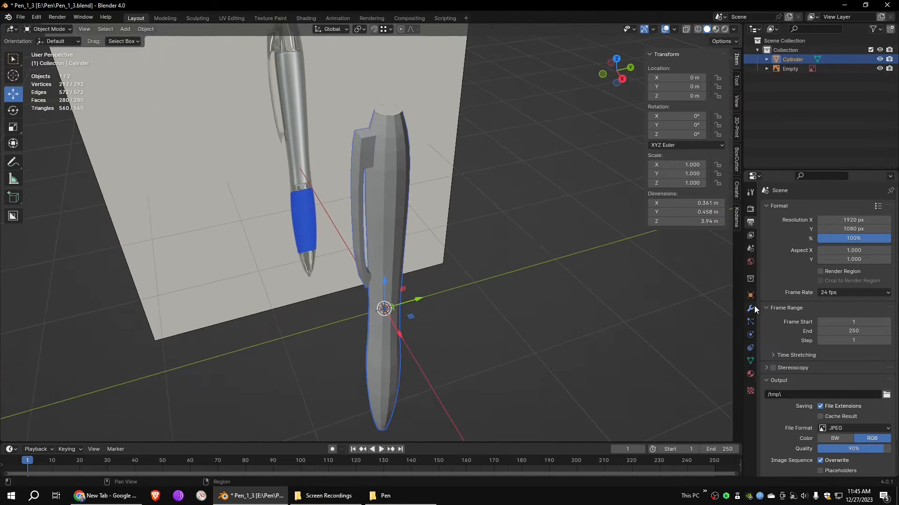
# Add a Subdivision Surface modifier to the pen and set its viewport levels to 2
pyautogui.click(750, 309)
pyautogui.click(786, 207)
pyautogui.moveTo(762, 240)
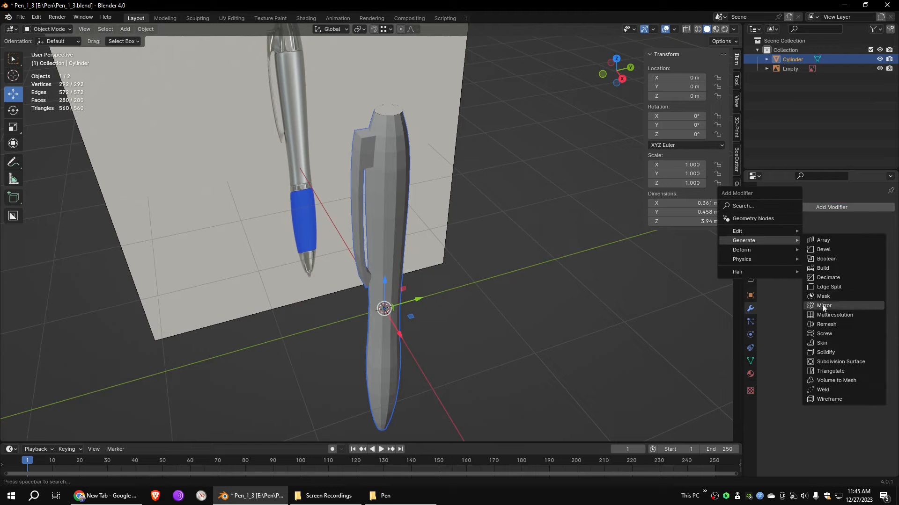
pyautogui.click(825, 361)
pyautogui.scroll(4, 502, 195)
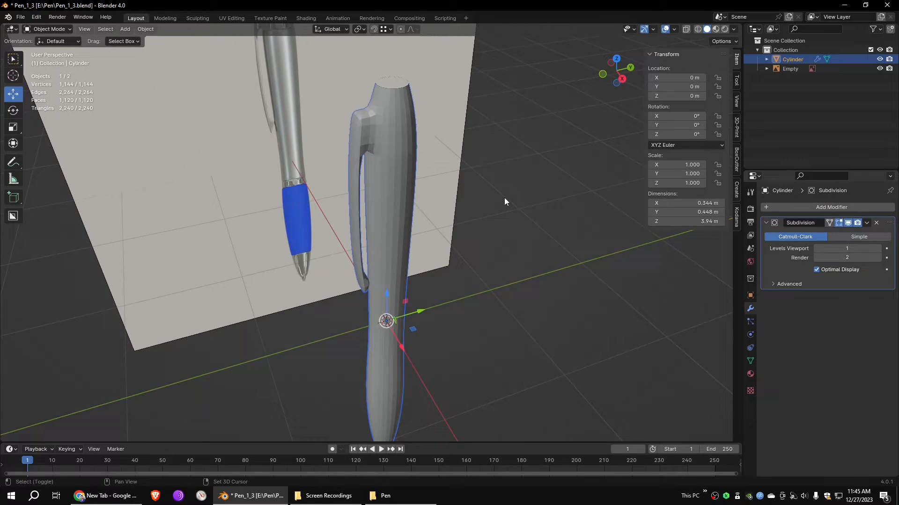
pyautogui.click(878, 249)
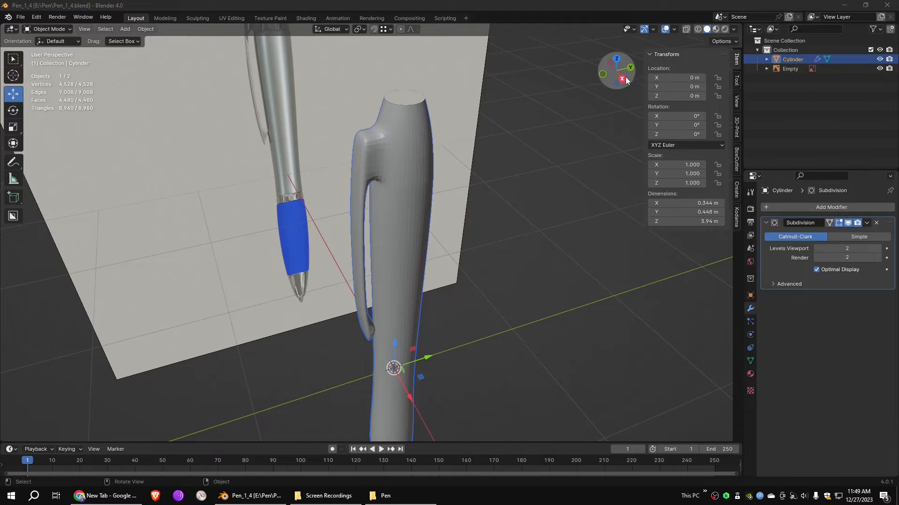
# Select the chrome cap's faces in wireframe Edit Mode from the right view and set the subdivision viewport level to 0
pyautogui.click(625, 77)
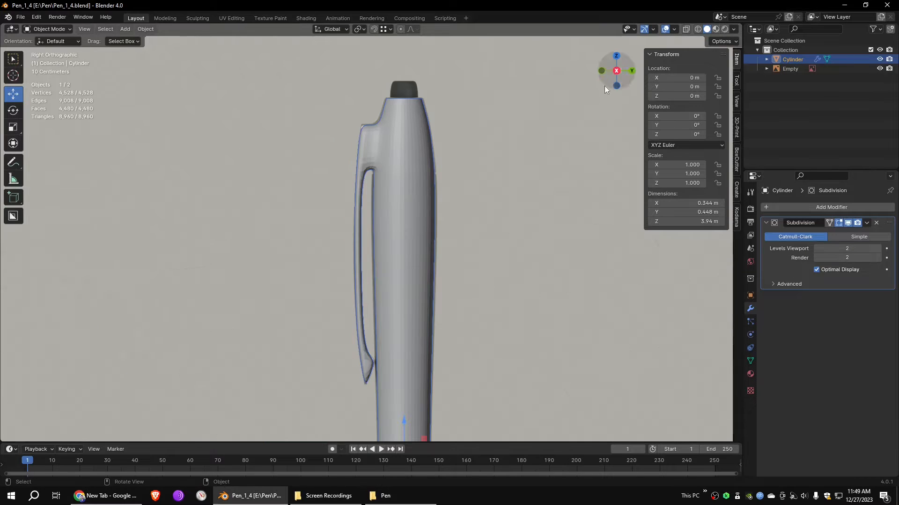
pyautogui.click(697, 29)
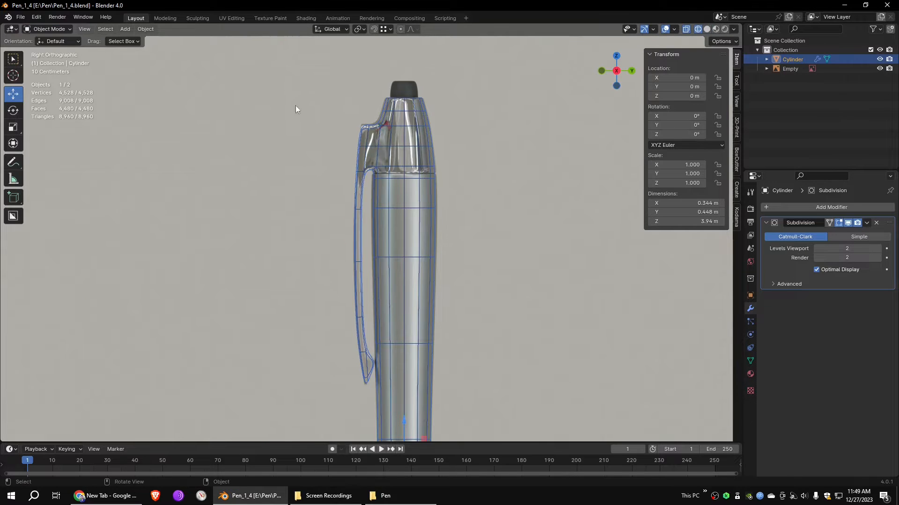
pyautogui.press('Tab')
pyautogui.scroll(3, 485, 71)
pyautogui.keyDown('shift'); pyautogui.moveTo(518, 110); pyautogui.dragTo(494, 221, button='middle'); pyautogui.keyUp('shift')
pyautogui.press('3')
pyautogui.moveTo(498, 87); pyautogui.dragTo(253, 244)
pyautogui.click(818, 249)
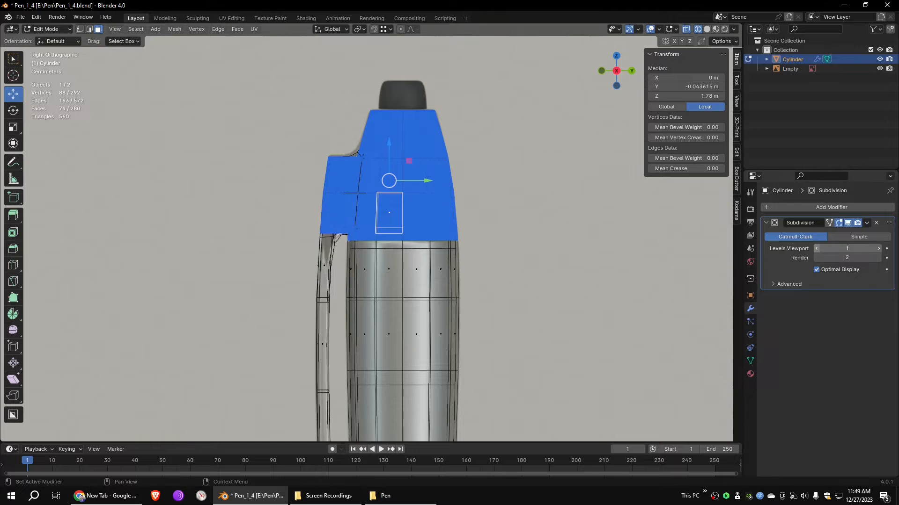
pyautogui.click(818, 249)
# Add the clip's faces to the selection and separate the cap and clip from the pen body as their own object
pyautogui.keyDown('shift'); pyautogui.moveTo(341, 250); pyautogui.dragTo(294, 374); pyautogui.keyUp('shift')
pyautogui.keyDown('shift'); pyautogui.moveTo(346, 424); pyautogui.dragTo(369, 198, button='middle'); pyautogui.keyUp('shift')
pyautogui.keyDown('shift'); pyautogui.moveTo(369, 202); pyautogui.dragTo(299, 381); pyautogui.keyUp('shift')
pyautogui.moveTo(300, 382); pyautogui.dragTo(444, 351, button='middle')
pyautogui.rightClick(444, 349)
pyautogui.moveTo(443, 356)
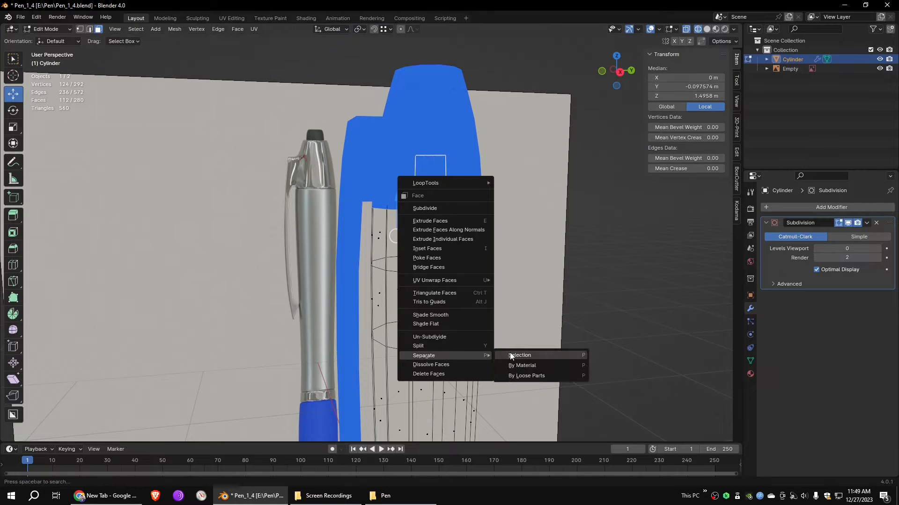
pyautogui.click(513, 356)
# Return to Object Mode, select the separated cap, and show it in solid shading with subdivision viewport level 2
pyautogui.press('Tab')
pyautogui.click(465, 117)
pyautogui.click(707, 29)
pyautogui.moveTo(601, 246)
pyautogui.mouseDown(button='middle')
pyautogui.moveTo(622, 277)
pyautogui.moveTo(569, 265)
pyautogui.moveTo(599, 266)
pyautogui.mouseUp(button='middle')
pyautogui.click(878, 248)
pyautogui.click(878, 248)
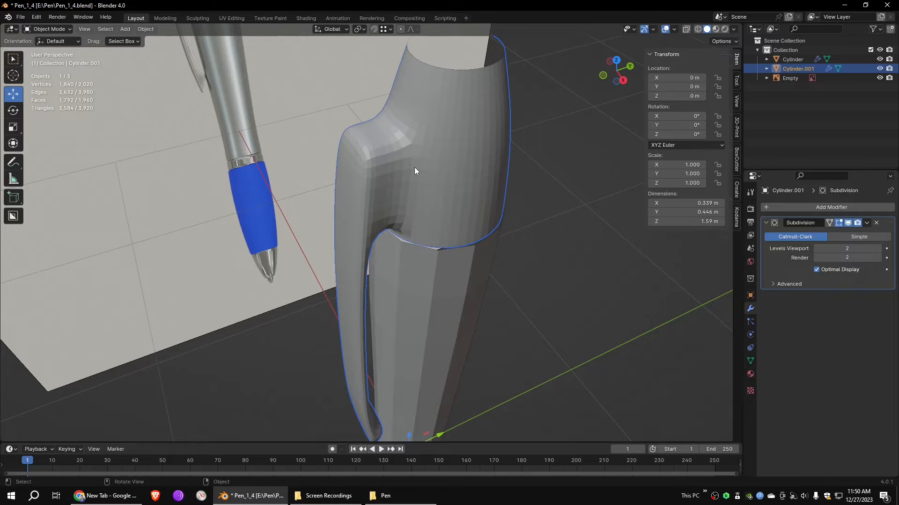
# Delete the faces on the negative X half of the cap and clip from the top wireframe view
pyautogui.click(616, 59)
pyautogui.hotkey('shift', 'z')
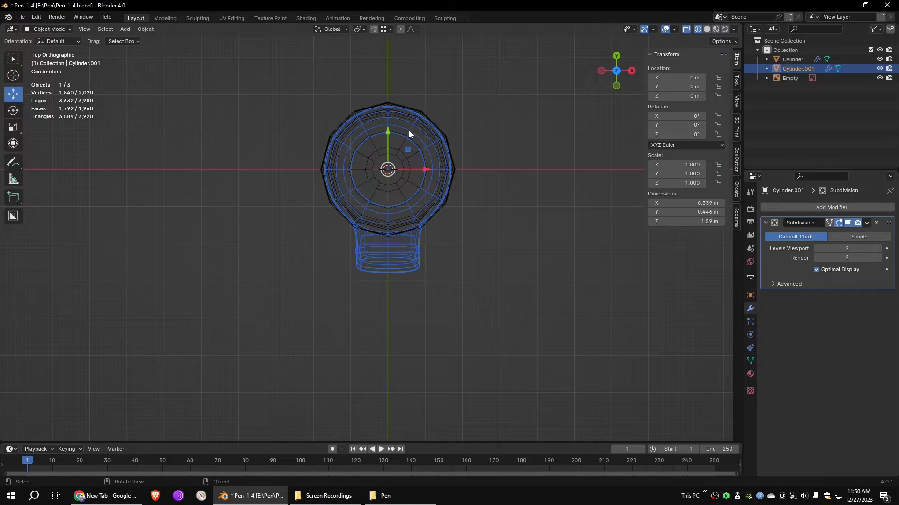
pyautogui.press('Tab')
pyautogui.moveTo(385, 87); pyautogui.dragTo(285, 332)
pyautogui.press('x')
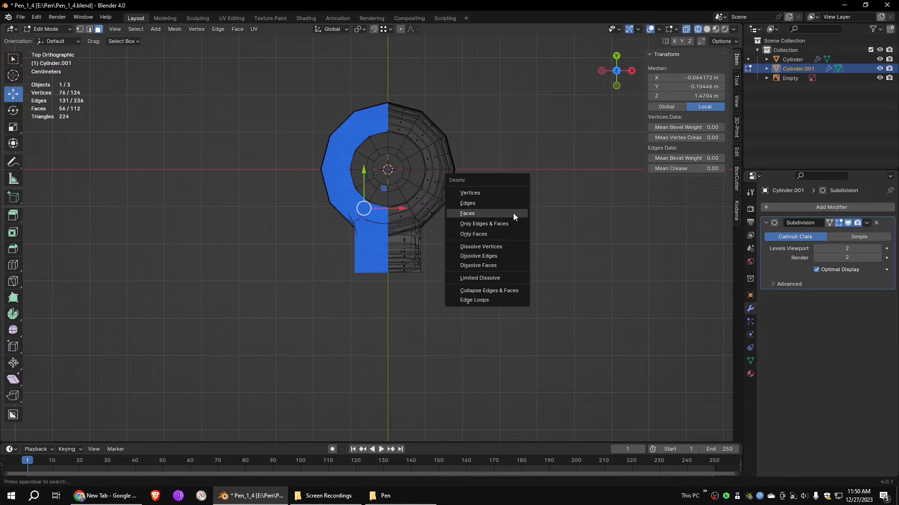
pyautogui.click(513, 213)
pyautogui.moveTo(513, 213)
pyautogui.mouseDown(button='middle')
pyautogui.moveTo(482, 213)
pyautogui.moveTo(503, 211)
pyautogui.mouseUp(button='middle')
# Add an X-axis Mirror modifier with clipping to the cap, place it above Subdivision, and return to solid shading
pyautogui.click(837, 207)
pyautogui.moveTo(837, 208)
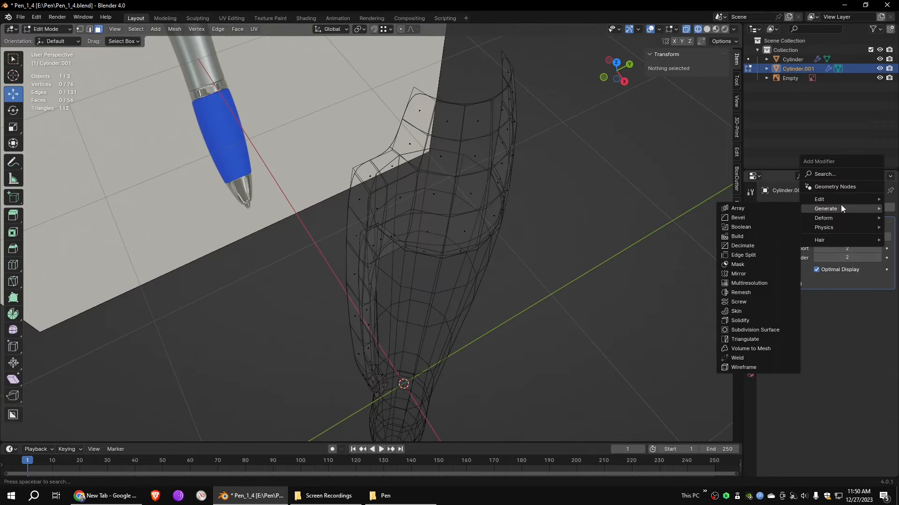
pyautogui.click(736, 274)
pyautogui.moveTo(889, 224); pyautogui.dragTo(872, 342)
pyautogui.moveTo(538, 162); pyautogui.dragTo(557, 173, button='middle')
pyautogui.click(418, 159)
pyautogui.click(707, 29)
pyautogui.moveTo(488, 164); pyautogui.dragTo(469, 150, button='middle')
# Add a lengthwise loop cut along the side of the clip, slid close to its outer corner edge
pyautogui.click(374, 201)
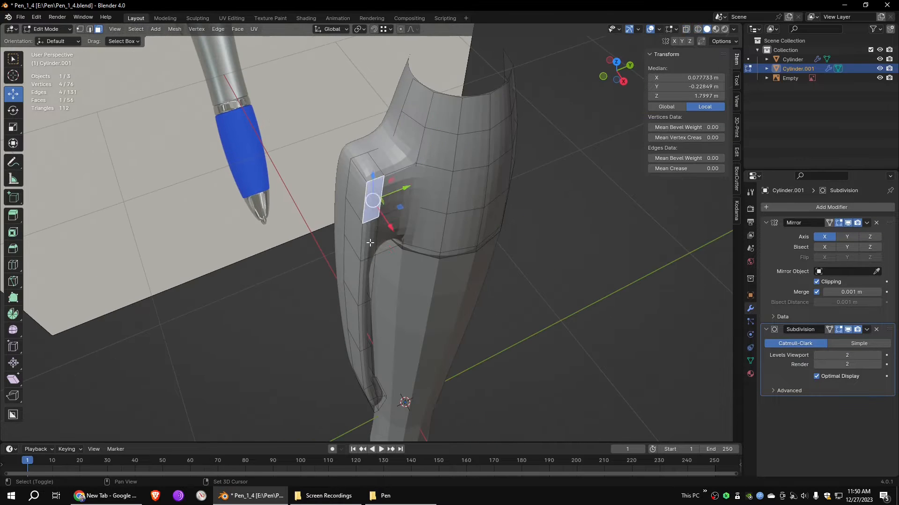
pyautogui.moveTo(383, 401); pyautogui.dragTo(408, 413, button='middle')
pyautogui.moveTo(416, 331); pyautogui.dragTo(408, 325)
pyautogui.click(509, 280)
pyautogui.moveTo(509, 281); pyautogui.dragTo(479, 296, button='middle')
pyautogui.scroll(2, 645, 285)
pyautogui.moveTo(646, 285); pyautogui.dragTo(642, 291, button='middle')
pyautogui.hotkey('ctrl', 'r')
pyautogui.click(380, 167)
pyautogui.scroll(1, 370, 174)
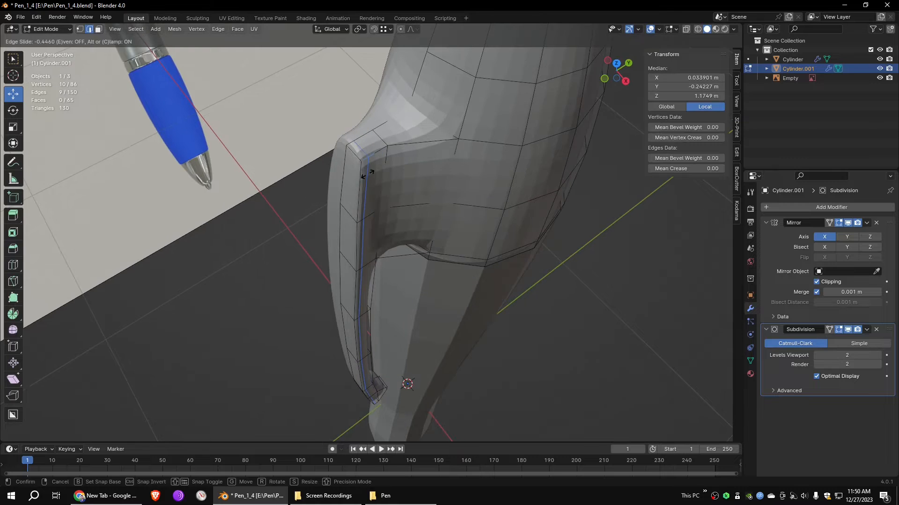
pyautogui.click(371, 161)
# Add a second lengthwise loop cut near the clip's corner edge to sharpen it
pyautogui.scroll(2, 374, 141)
pyautogui.hotkey('ctrl', 'r')
pyautogui.click(381, 76)
pyautogui.click(388, 76)
pyautogui.moveTo(556, 311); pyautogui.dragTo(523, 405, button='middle')
pyautogui.moveTo(486, 187); pyautogui.dragTo(482, 220, button='middle')
pyautogui.scroll(3, 477, 211)
pyautogui.scroll(-3, 468, 187)
pyautogui.moveTo(468, 175); pyautogui.dragTo(461, 145, button='middle')
# Add loop cuts across the clip around its junction with the cap and set the subdivision viewport level to 0
pyautogui.hotkey('ctrl', 'r')
pyautogui.click(349, 287)
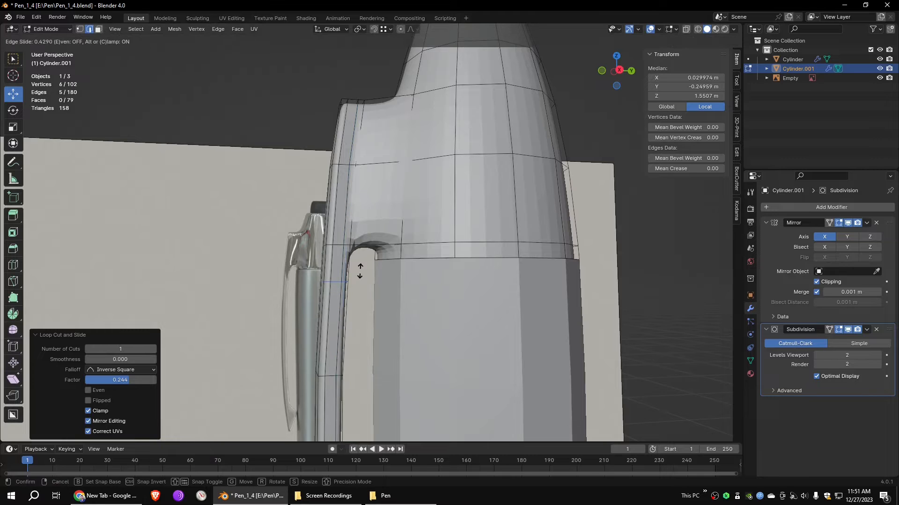
pyautogui.click(359, 248)
pyautogui.click(377, 100)
pyautogui.click(371, 101)
pyautogui.hotkey('ctrl', '0')
# Reposition the vertices at the inner corner where the clip meets the cap's lower rim
pyautogui.moveTo(417, 291); pyautogui.dragTo(403, 226, button='middle')
pyautogui.scroll(2, 403, 227)
pyautogui.click(348, 211)
pyautogui.moveTo(351, 197); pyautogui.dragTo(318, 241, button='middle')
pyautogui.press('1')
pyautogui.moveTo(236, 213); pyautogui.dragTo(330, 258)
pyautogui.moveTo(330, 257)
pyautogui.mouseDown(button='middle')
pyautogui.moveTo(405, 277)
pyautogui.moveTo(332, 257)
pyautogui.mouseUp(button='middle')
pyautogui.moveTo(307, 195); pyautogui.dragTo(309, 208)
pyautogui.moveTo(315, 229); pyautogui.dragTo(343, 242)
pyautogui.moveTo(334, 210); pyautogui.dragTo(356, 242)
pyautogui.moveTo(378, 227); pyautogui.dragTo(381, 227)
pyautogui.click(391, 229)
# Add a loop cut around the cap just above its lower edge, with slide factor 0.815
pyautogui.moveTo(393, 230); pyautogui.dragTo(367, 184, button='middle')
pyautogui.hotkey('ctrl', 'r')
pyautogui.click(365, 220)
pyautogui.click(369, 228)
pyautogui.moveTo(370, 228); pyautogui.dragTo(359, 219, button='middle')
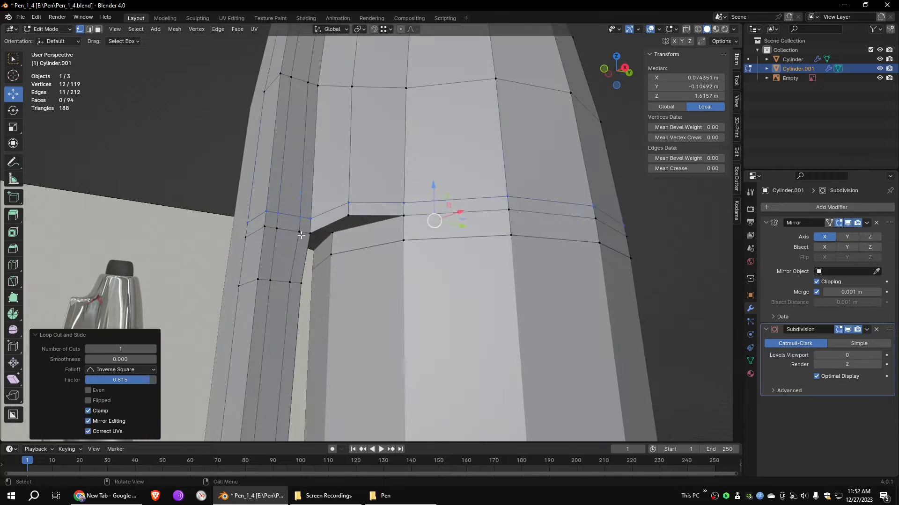
# Merge the three vertices at the clip's inner corner into the last selected one
pyautogui.click(300, 233)
pyautogui.scroll(2, 300, 234)
pyautogui.keyDown('shift'); pyautogui.click(256, 207); pyautogui.keyUp('shift')
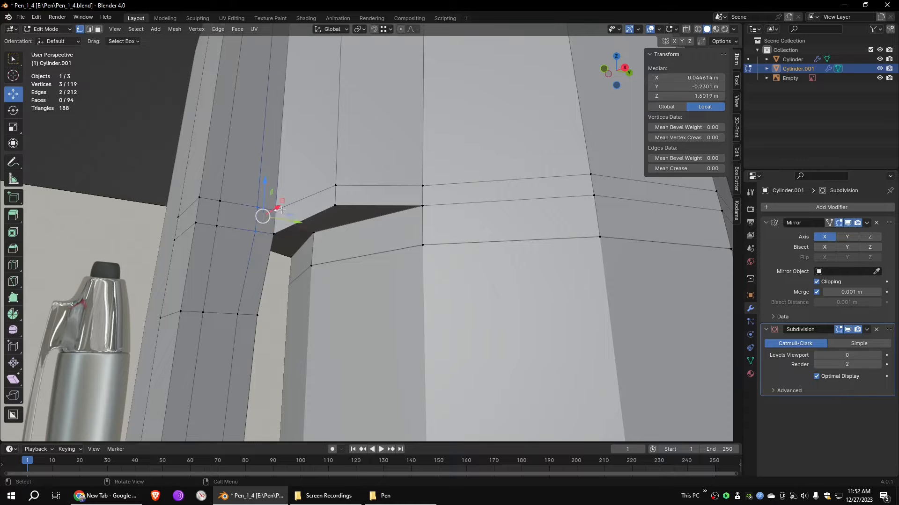
pyautogui.click(174, 29)
pyautogui.moveTo(203, 94)
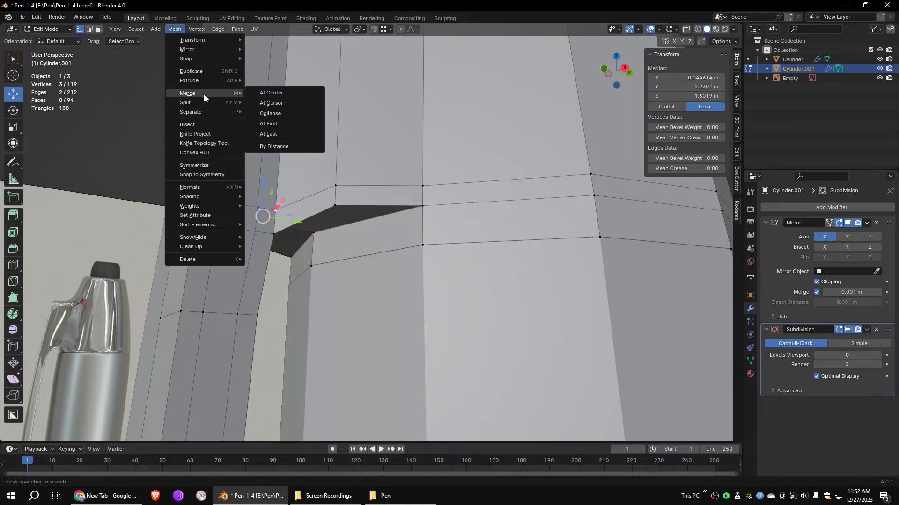
pyautogui.click(269, 134)
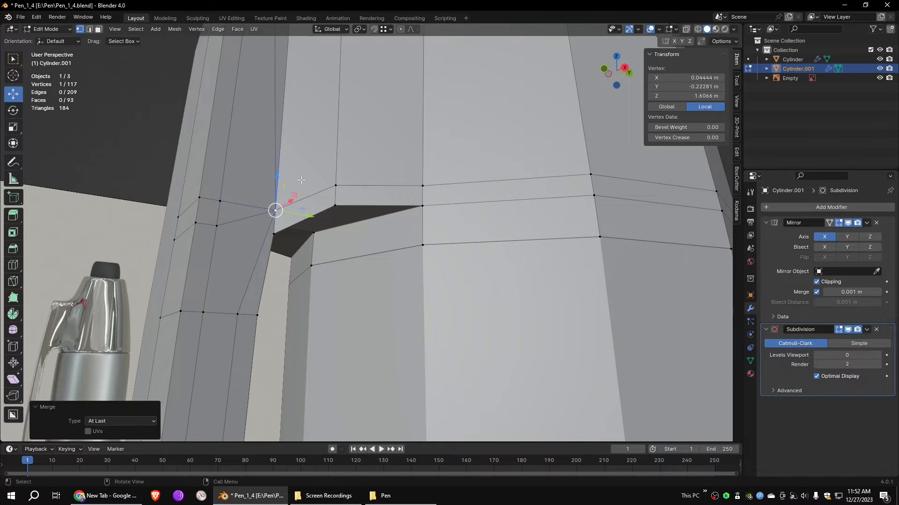
# Dissolve the surplus edges running across the clip's front and up its side from the merged corner vertex
pyautogui.press('2')
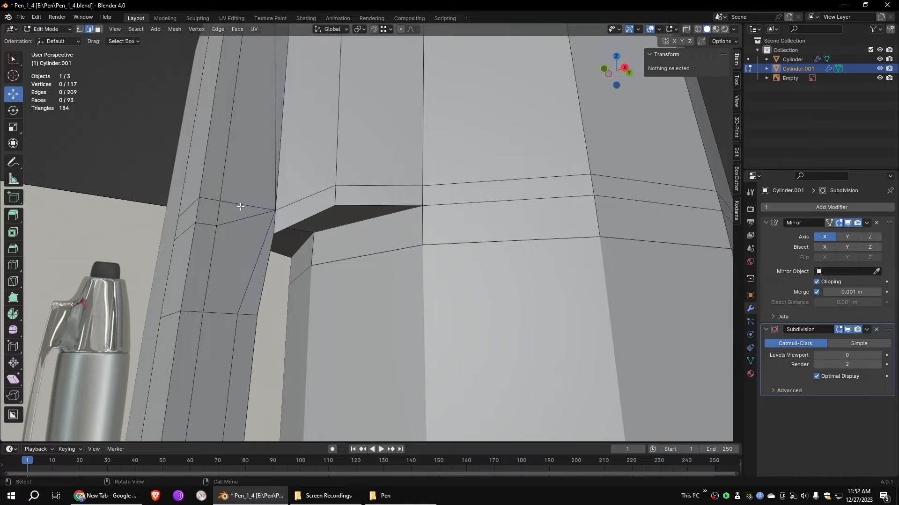
pyautogui.click(240, 207)
pyautogui.keyDown('shift'); pyautogui.click(187, 200); pyautogui.keyUp('shift')
pyautogui.scroll(-3, 308, 111)
pyautogui.moveTo(346, 136); pyautogui.dragTo(314, 198, button='middle')
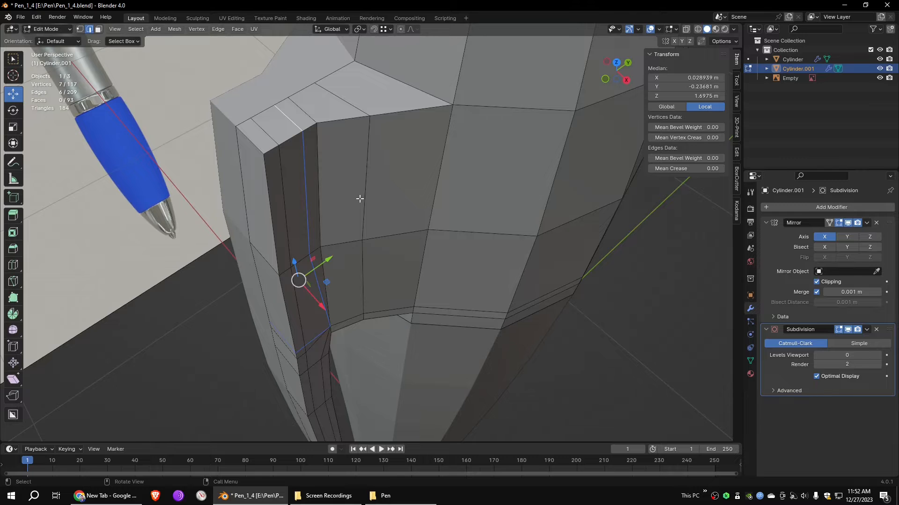
pyautogui.press('x')
pyautogui.click(345, 241)
# Reposition the corner vertex under the clip and add a loop cut along the clip's inner side with factor -0.209
pyautogui.moveTo(346, 239); pyautogui.dragTo(328, 151, button='middle')
pyautogui.scroll(3, 266, 196)
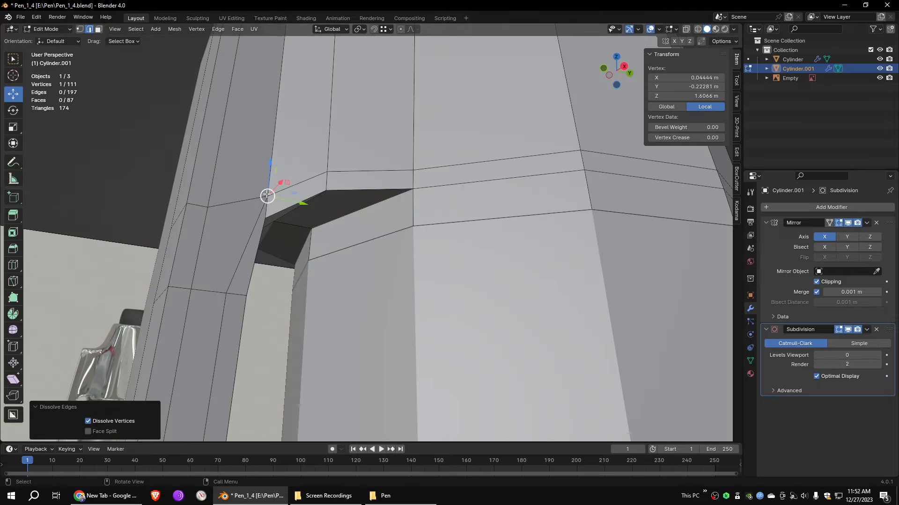
pyautogui.click(268, 197)
pyautogui.scroll(-3, 267, 197)
pyautogui.click(80, 29)
pyautogui.scroll(3, 267, 197)
pyautogui.click(267, 196)
pyautogui.moveTo(303, 203); pyautogui.dragTo(293, 201)
pyautogui.moveTo(261, 162); pyautogui.dragTo(261, 168)
pyautogui.moveTo(293, 207); pyautogui.dragTo(289, 207)
pyautogui.moveTo(375, 226); pyautogui.dragTo(282, 208, button='middle')
pyautogui.moveTo(281, 210); pyautogui.dragTo(294, 205)
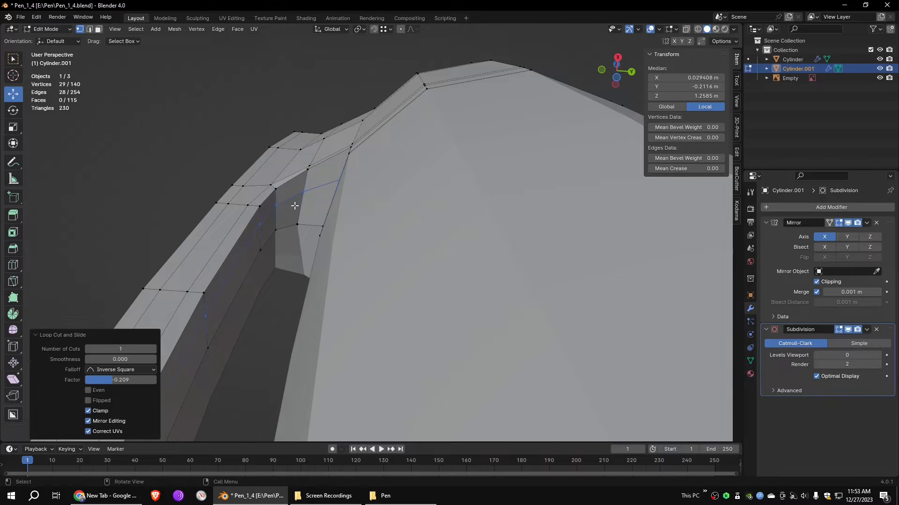
# Preview the clip junction with subdivision viewport level 2 and set the level back to 0
pyautogui.click(877, 357)
pyautogui.click(877, 357)
pyautogui.moveTo(407, 220); pyautogui.dragTo(444, 362, button='middle')
pyautogui.click(820, 358)
pyautogui.click(820, 358)
# Add a loop cut around the cap just below the clip's top shoulder, with slide factor -0.768
pyautogui.moveTo(465, 247); pyautogui.dragTo(428, 212, button='middle')
pyautogui.scroll(-3, 447, 187)
pyautogui.scroll(2, 333, 180)
pyautogui.scroll(-1, 323, 201)
pyautogui.hotkey('ctrl', 'r')
pyautogui.click(322, 201)
pyautogui.click(325, 170)
pyautogui.moveTo(357, 178); pyautogui.dragTo(345, 238, button='middle')
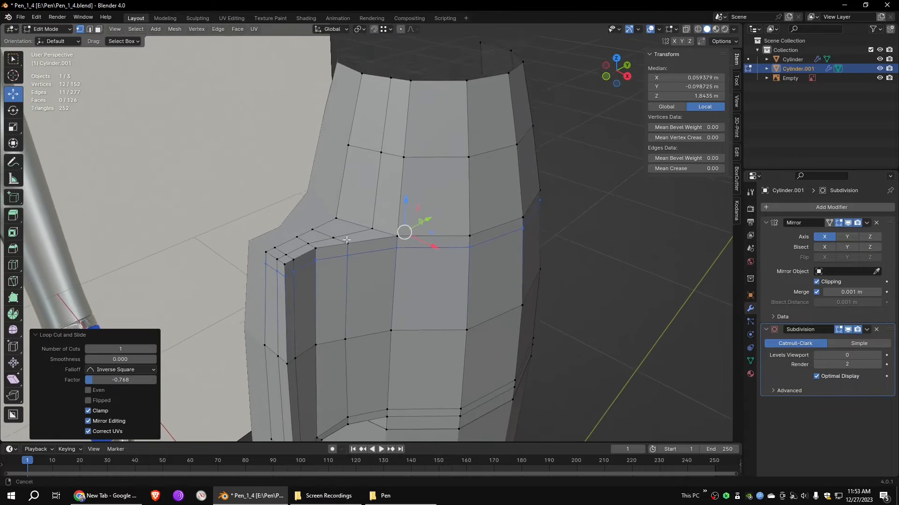
# Merge the three vertices at the clip's upper outer corner with Collapse
pyautogui.scroll(2, 345, 238)
pyautogui.click(244, 277)
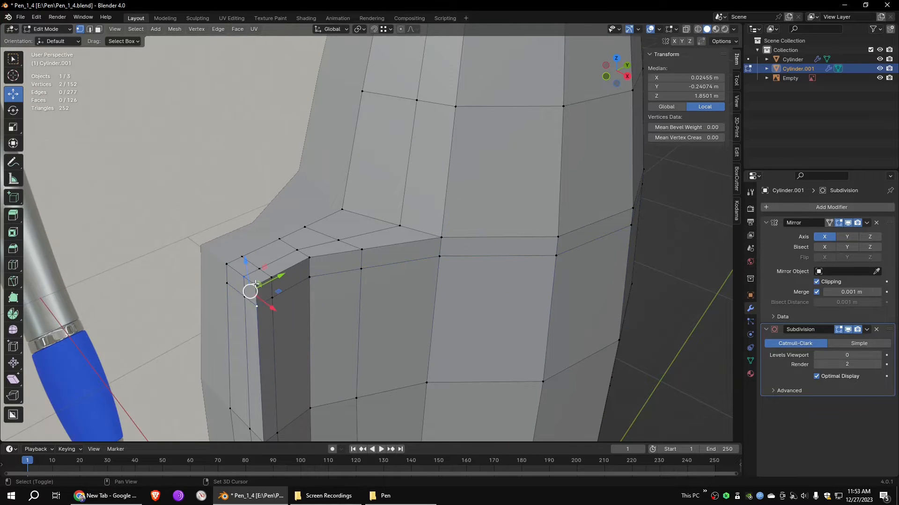
pyautogui.click(175, 31)
pyautogui.moveTo(196, 97)
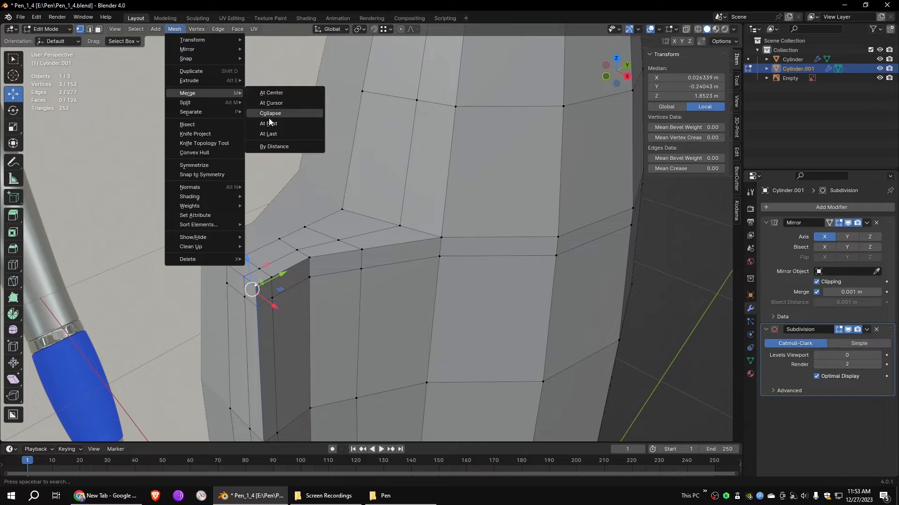
pyautogui.click(275, 115)
# Dissolve the unneeded edges along the clip's top shoulder, up the cone and around the cap's new loop
pyautogui.press('2')
pyautogui.click(258, 276)
pyautogui.keyDown('shift'); pyautogui.click(278, 261); pyautogui.keyUp('shift')
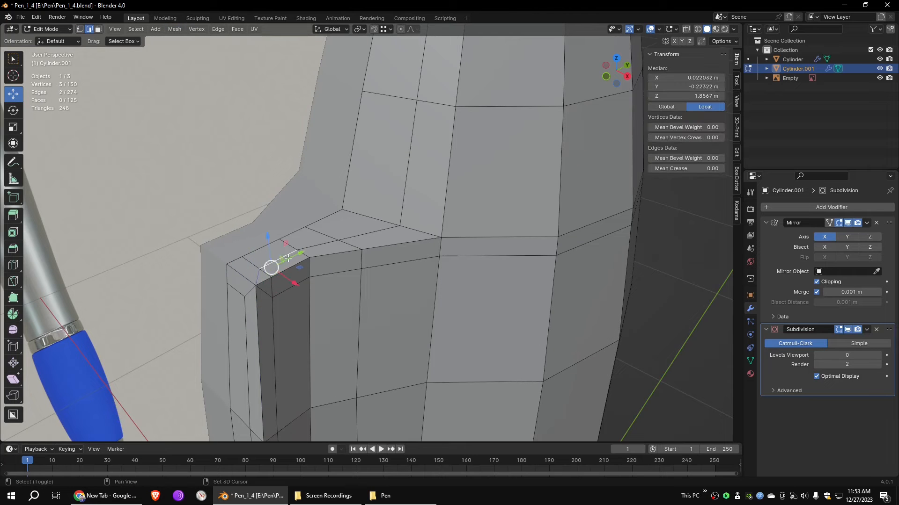
pyautogui.keyDown('shift'); pyautogui.click(317, 245); pyautogui.keyUp('shift')
pyautogui.keyDown('shift'); pyautogui.click(368, 234); pyautogui.keyUp('shift')
pyautogui.keyDown('shift'); pyautogui.click(400, 198); pyautogui.keyUp('shift')
pyautogui.scroll(-3, 401, 187)
pyautogui.keyDown('alt'); pyautogui.keyDown('shift'); pyautogui.click(395, 252); pyautogui.keyUp('shift'); pyautogui.keyUp('alt')
pyautogui.moveTo(395, 252); pyautogui.dragTo(505, 296, button='middle')
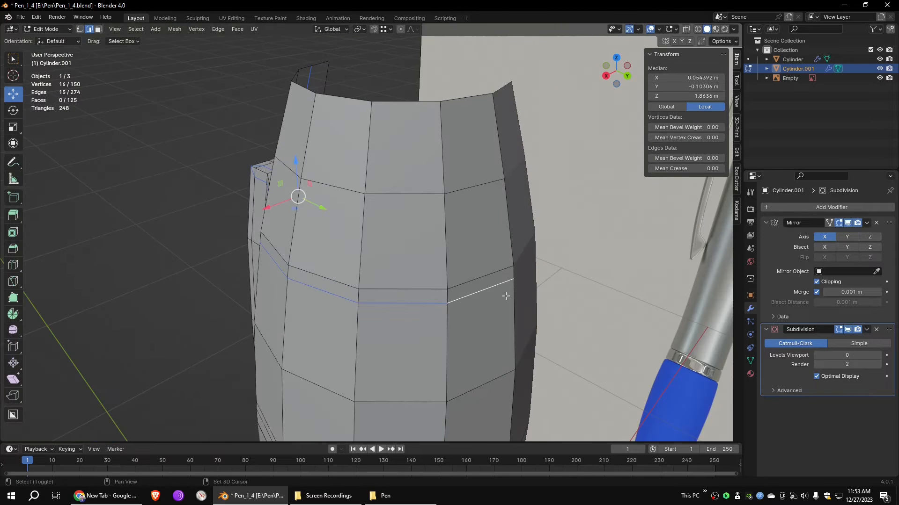
pyautogui.press('x')
pyautogui.click(439, 283)
pyautogui.moveTo(437, 282); pyautogui.dragTo(487, 287, button='middle')
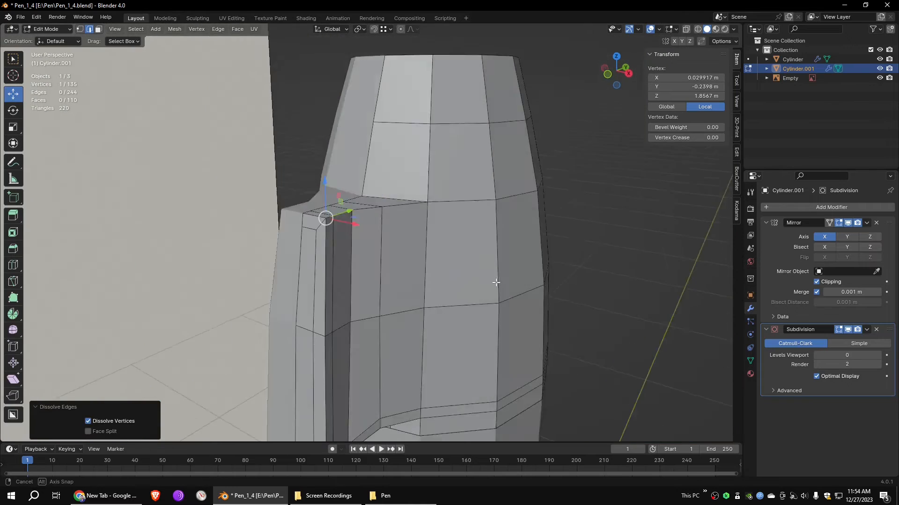
# Inspect the cap's underside at subdivision viewport level 2 and restore the level to 0
pyautogui.hotkey('ctrl', '2')
pyautogui.moveTo(560, 276); pyautogui.dragTo(359, 202, button='middle')
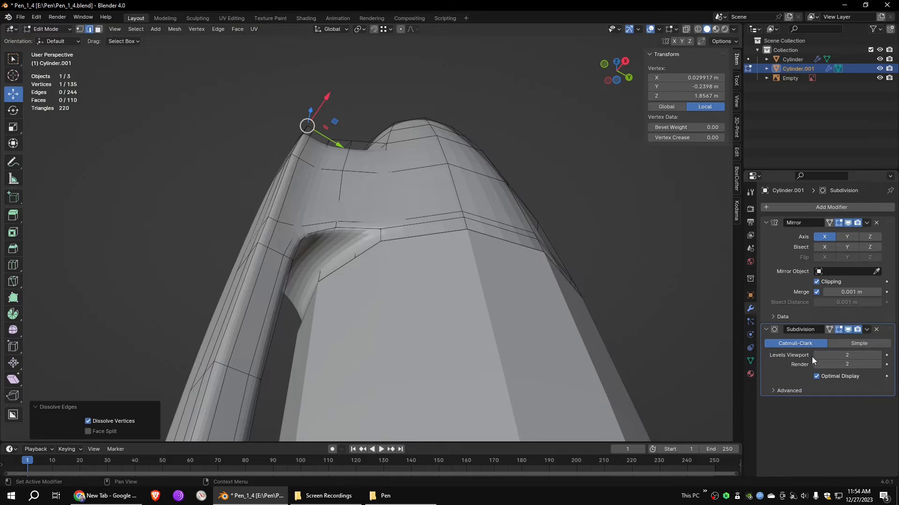
pyautogui.moveTo(842, 355); pyautogui.dragTo(814, 355)
# Move the vertex on the underside of the clip junction 0.0074 m along X
pyautogui.scroll(4, 361, 239)
pyautogui.moveTo(356, 248); pyautogui.dragTo(355, 221, button='middle')
pyautogui.press('1')
pyautogui.click(293, 161)
pyautogui.moveTo(306, 143); pyautogui.dragTo(312, 133)
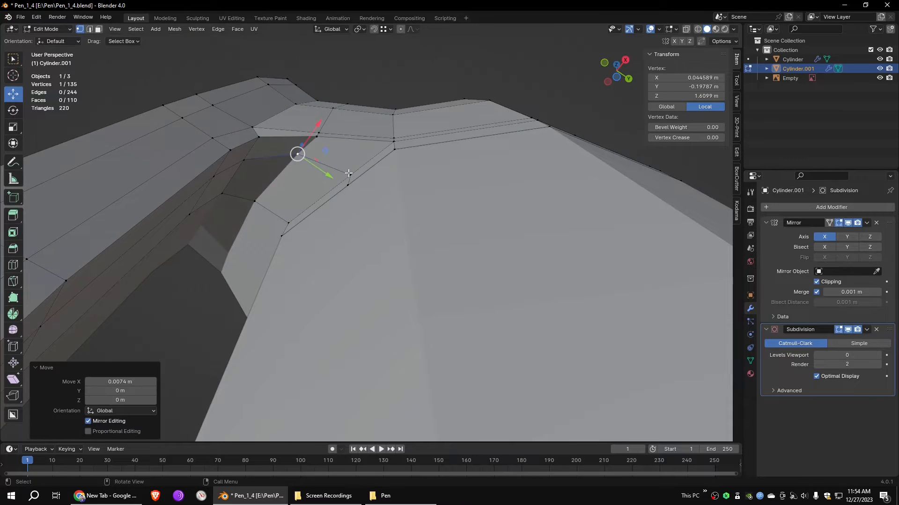
pyautogui.moveTo(347, 172); pyautogui.dragTo(347, 188, button='middle')
# Merge the two neighbouring vertices on the cap's lower rim beside the clip at the last selected one
pyautogui.click(348, 239)
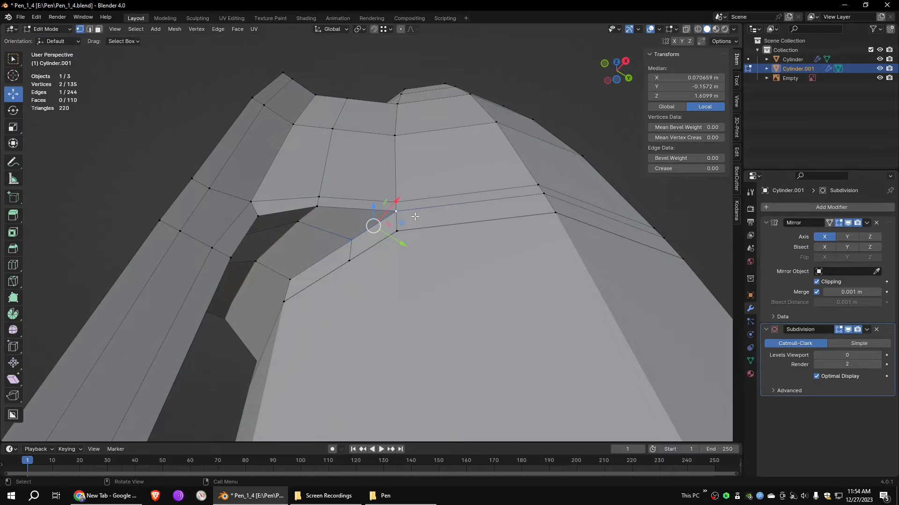
pyautogui.click(174, 29)
pyautogui.moveTo(192, 110)
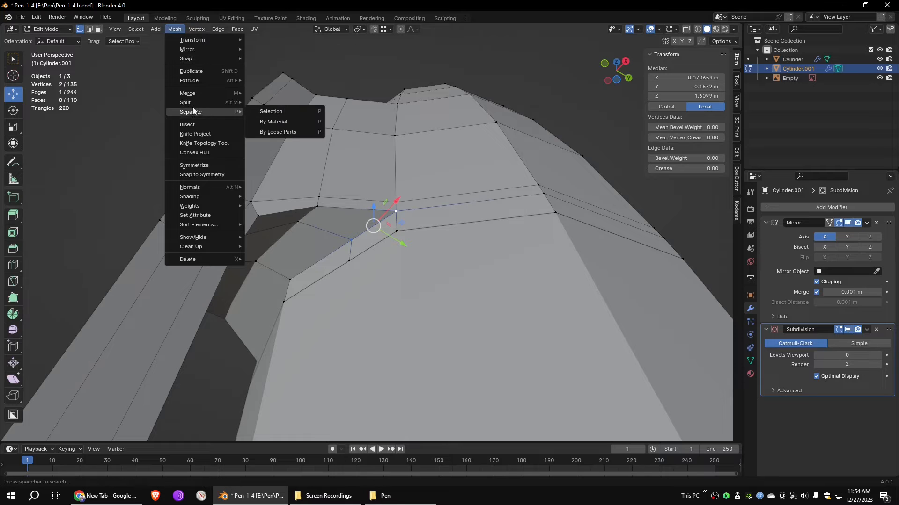
pyautogui.click(269, 135)
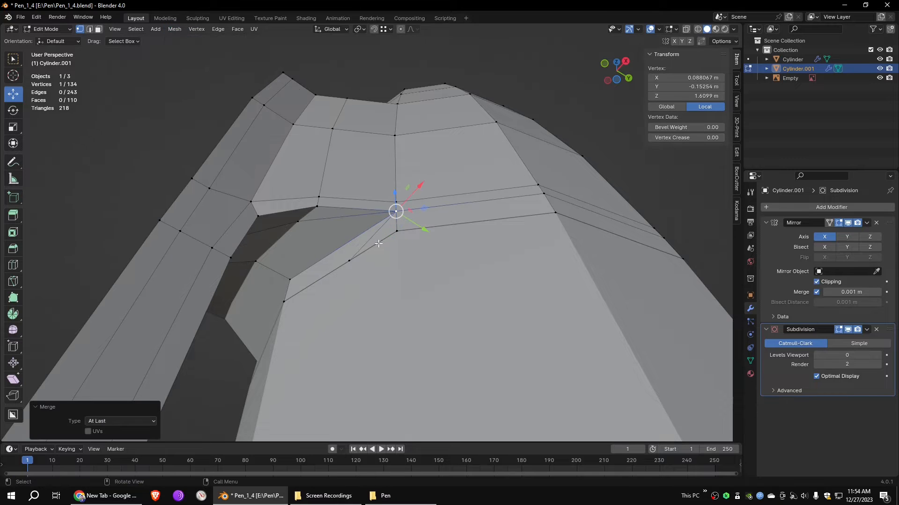
# Dissolve the leftover short edge on the cap's lower rim next to the merged vertex
pyautogui.press('2')
pyautogui.click(372, 237)
pyautogui.press('x')
pyautogui.click(444, 204)
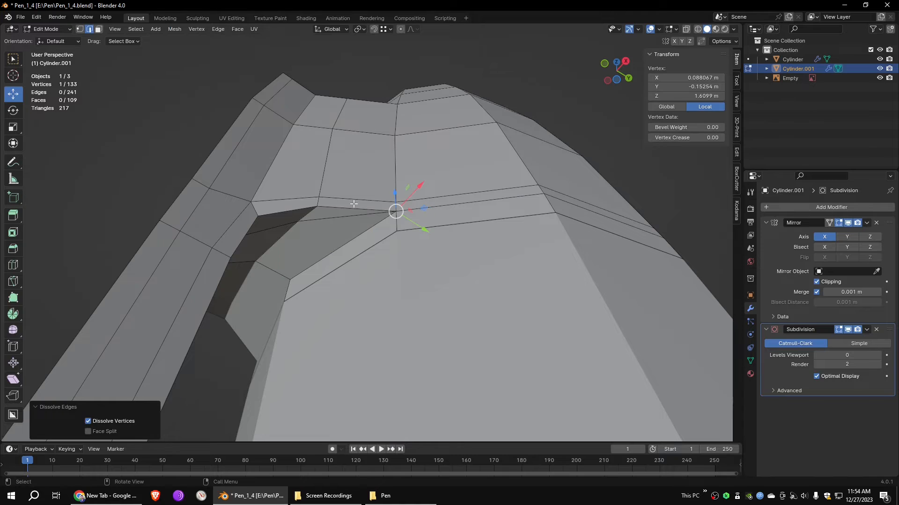
# Set the subdivision viewport level to 2 and slide the edges of the cap's lower support loop upward
pyautogui.moveTo(420, 211); pyautogui.dragTo(124, 48, button='middle')
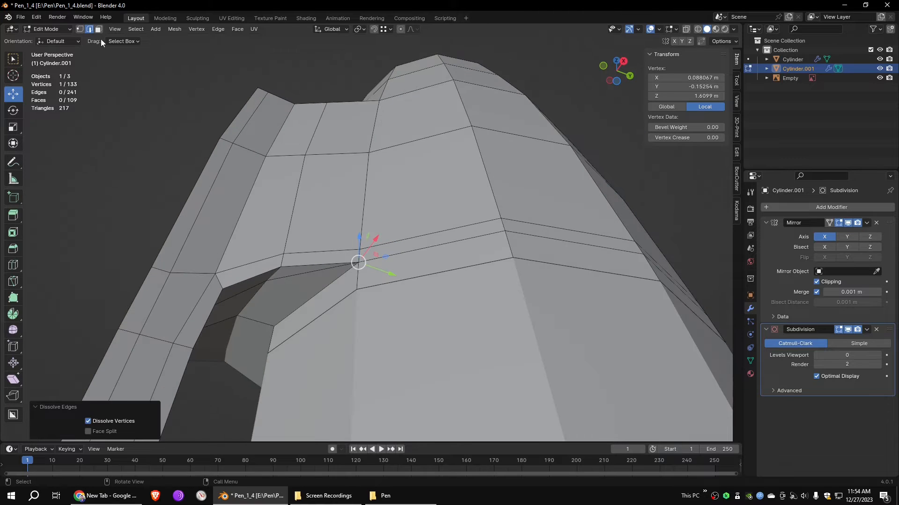
pyautogui.scroll(-5, 511, 287)
pyautogui.moveTo(512, 286); pyautogui.dragTo(431, 210, button='middle')
pyautogui.scroll(3, 431, 211)
pyautogui.click(435, 248)
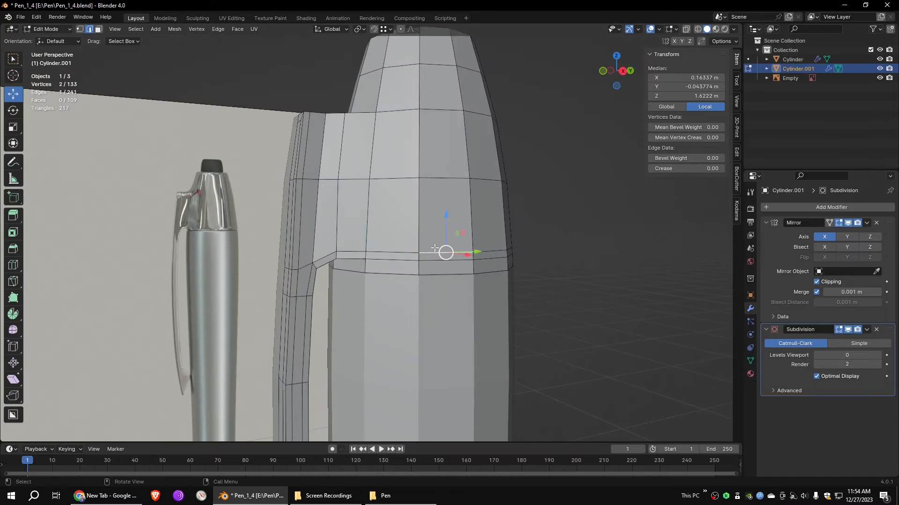
pyautogui.doubleClick(878, 359)
pyautogui.moveTo(646, 283); pyautogui.dragTo(507, 325, button='middle')
pyautogui.rightClick(507, 325)
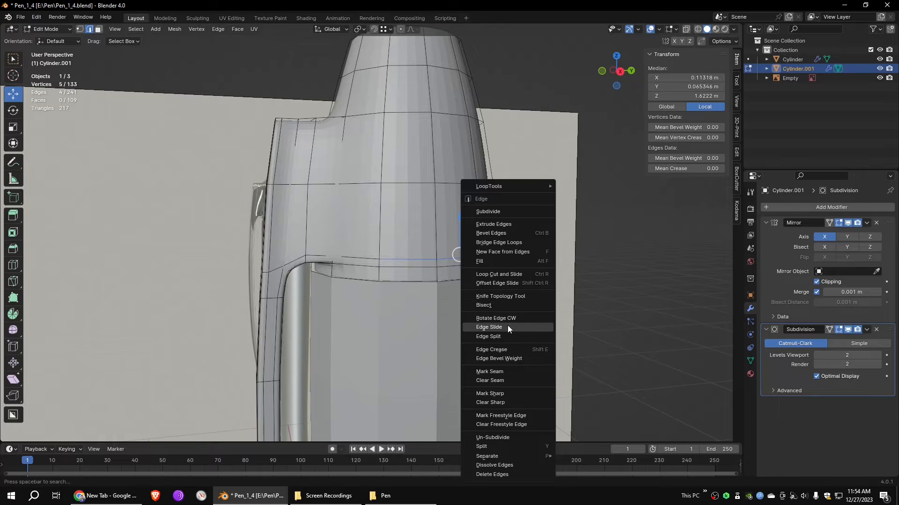
pyautogui.click(508, 325)
pyautogui.click(512, 310)
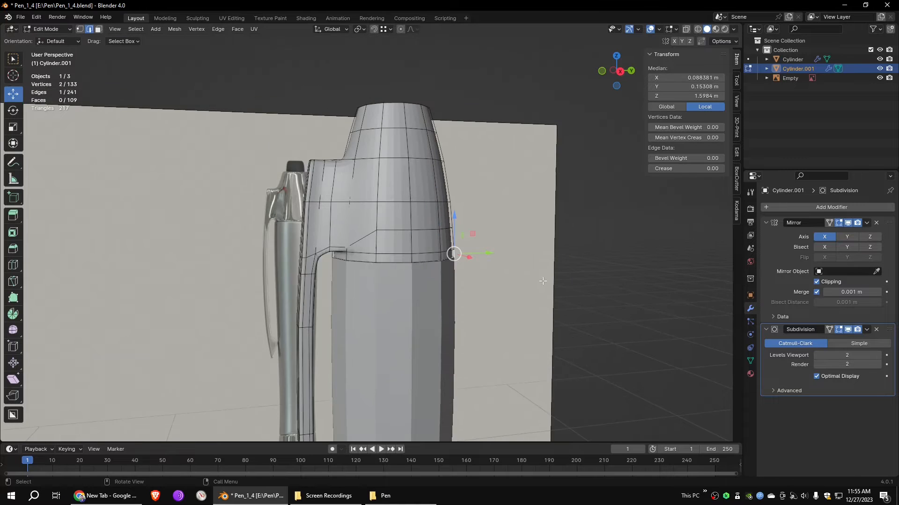
# Knife-cut a support edge path on the clip's side face around the bulge and on to the outer face near the tip
pyautogui.moveTo(474, 295); pyautogui.dragTo(470, 276, button='middle')
pyautogui.keyDown('shift'); pyautogui.moveTo(473, 412); pyautogui.dragTo(466, 248, button='middle'); pyautogui.keyUp('shift')
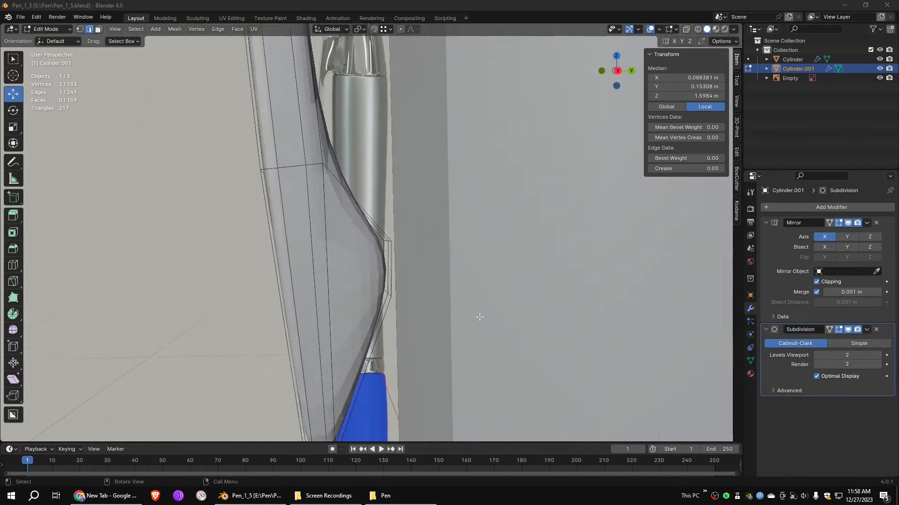
pyautogui.moveTo(477, 314); pyautogui.dragTo(422, 278, button='middle')
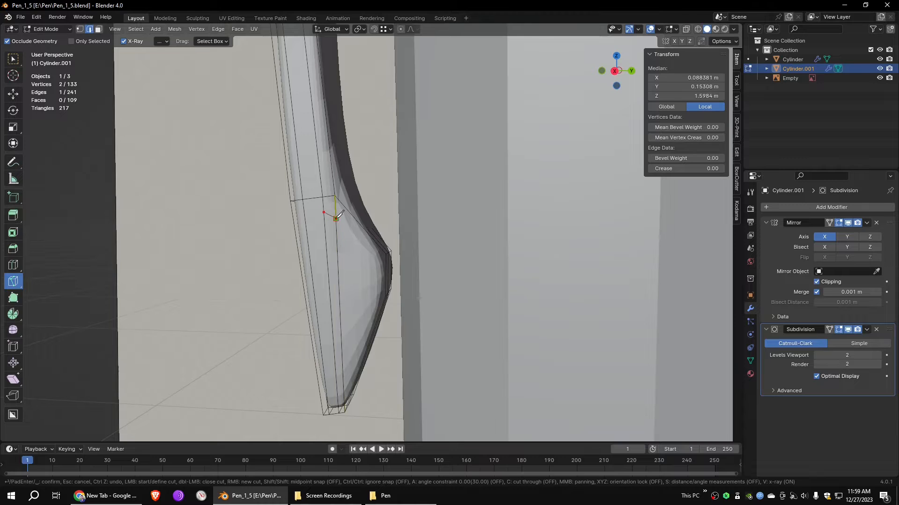
pyautogui.click(376, 296)
pyautogui.moveTo(376, 296); pyautogui.dragTo(414, 232, button='middle')
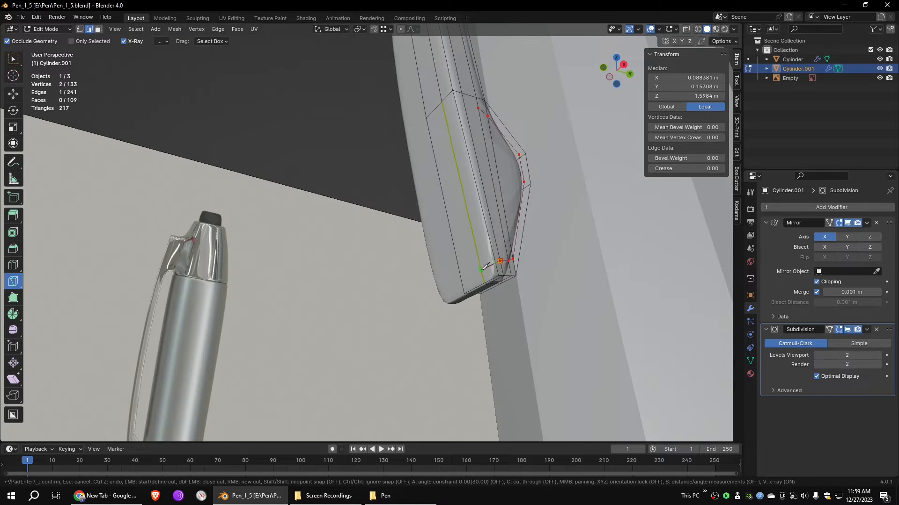
pyautogui.press('Return')
# Set the subdivision viewport level to 0 and knife-cut connecting edges from the new path's corners to the bulge's outer corners
pyautogui.click(816, 355)
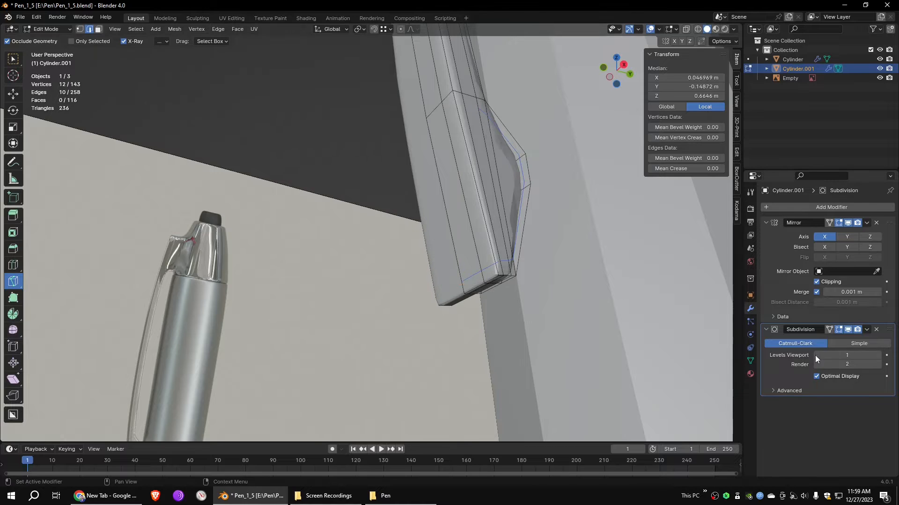
pyautogui.click(815, 355)
pyautogui.moveTo(575, 246); pyautogui.dragTo(535, 280, button='middle')
pyautogui.scroll(2, 535, 280)
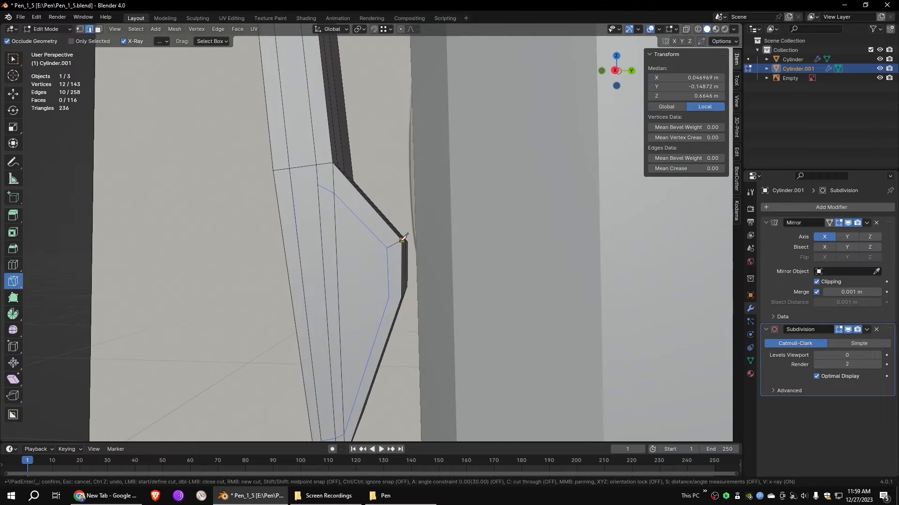
pyautogui.moveTo(405, 284); pyautogui.dragTo(234, 155, button='middle')
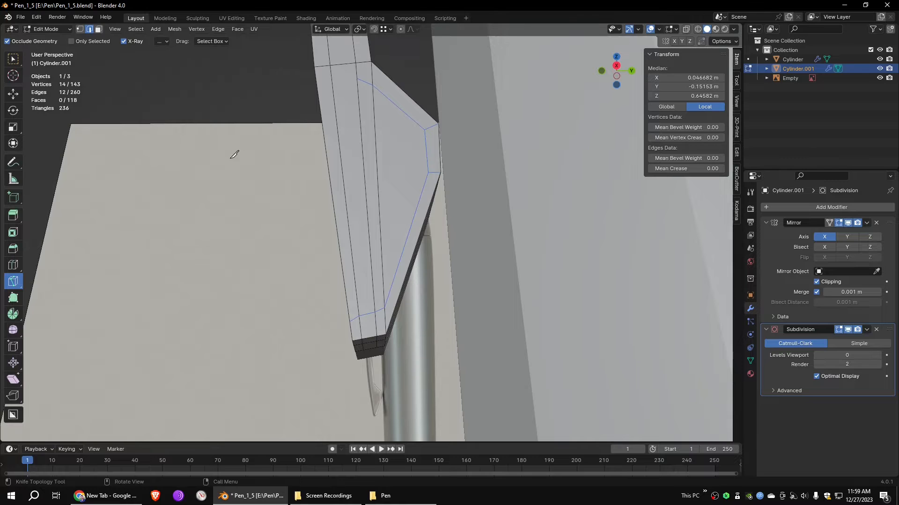
# Nudge the support path's lower bulge vertex along Y and 0.001569 m up in Z, and lower the vertex above the bulge slightly
pyautogui.click(80, 29)
pyautogui.click(427, 173)
pyautogui.moveTo(456, 173); pyautogui.dragTo(452, 173)
pyautogui.moveTo(424, 142); pyautogui.dragTo(424, 140)
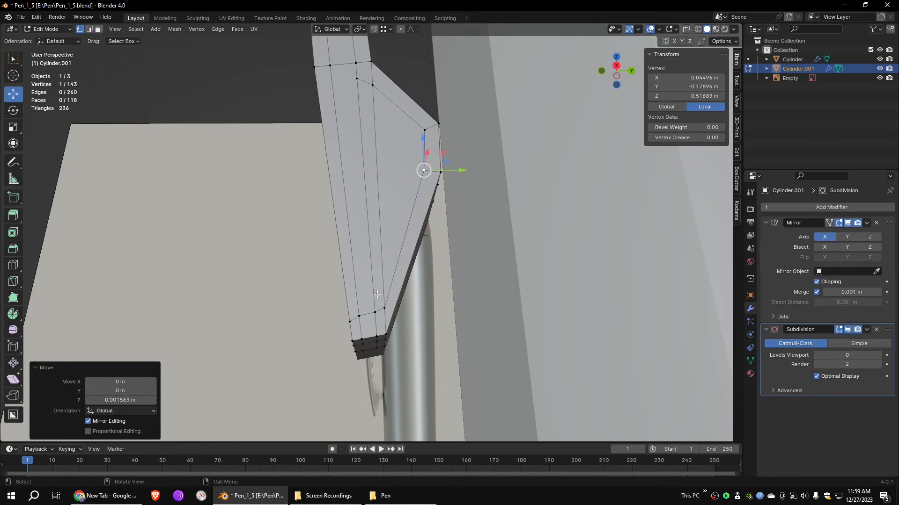
pyautogui.click(385, 307)
pyautogui.moveTo(390, 134); pyautogui.dragTo(389, 163, button='middle')
pyautogui.click(348, 206)
pyautogui.moveTo(349, 175); pyautogui.dragTo(349, 182)
# Merge the three neighbouring vertices above the clip's bulge at the last selected one
pyautogui.keyDown('shift'); pyautogui.click(367, 235); pyautogui.keyUp('shift')
pyautogui.keyDown('shift'); pyautogui.click(350, 226); pyautogui.keyUp('shift')
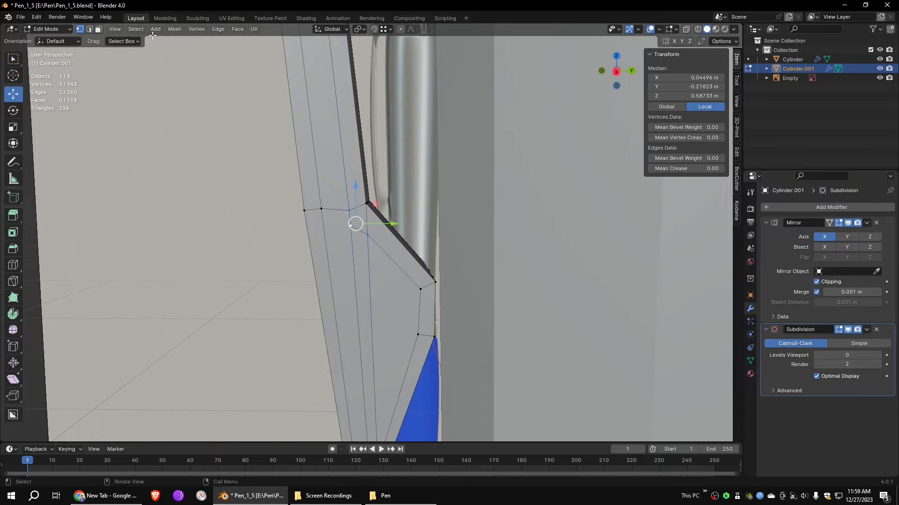
pyautogui.click(174, 29)
pyautogui.moveTo(216, 93)
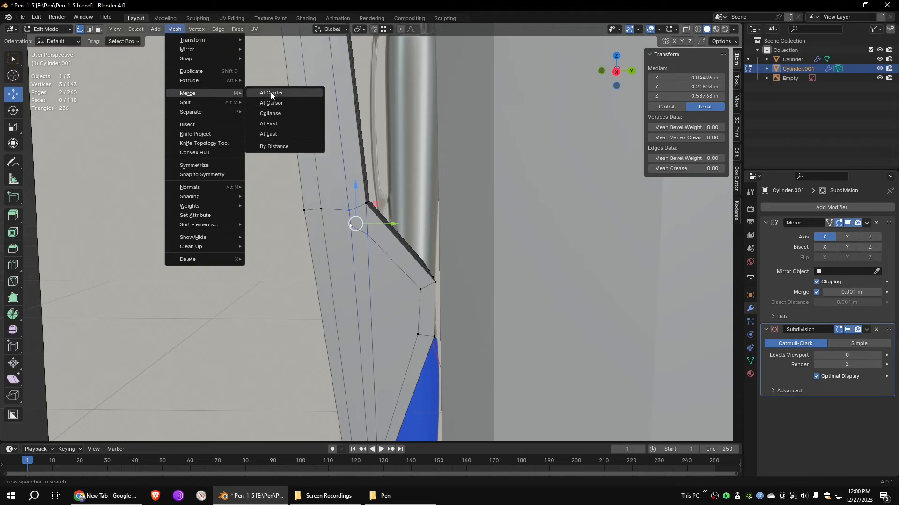
pyautogui.click(271, 137)
pyautogui.moveTo(449, 300); pyautogui.dragTo(421, 271, button='middle')
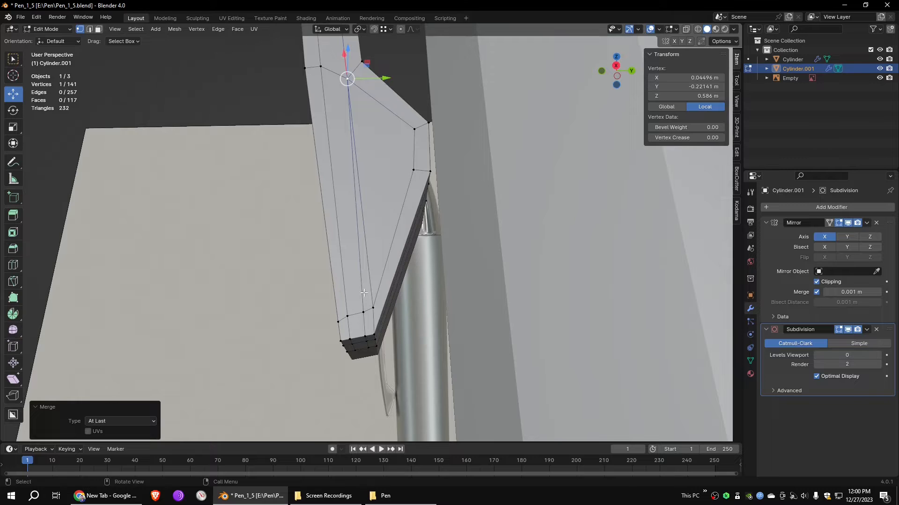
# Dissolve the edge line running down the clip's side from the merged vertex to the tip
pyautogui.press('2')
pyautogui.keyDown('alt'); pyautogui.click(358, 278); pyautogui.keyUp('alt')
pyautogui.press('x')
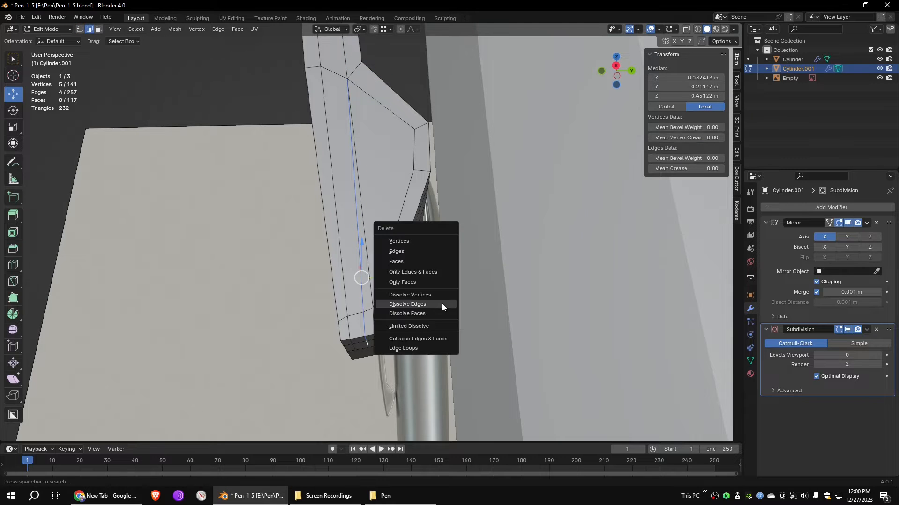
pyautogui.click(442, 303)
pyautogui.moveTo(442, 296); pyautogui.dragTo(446, 286, button='middle')
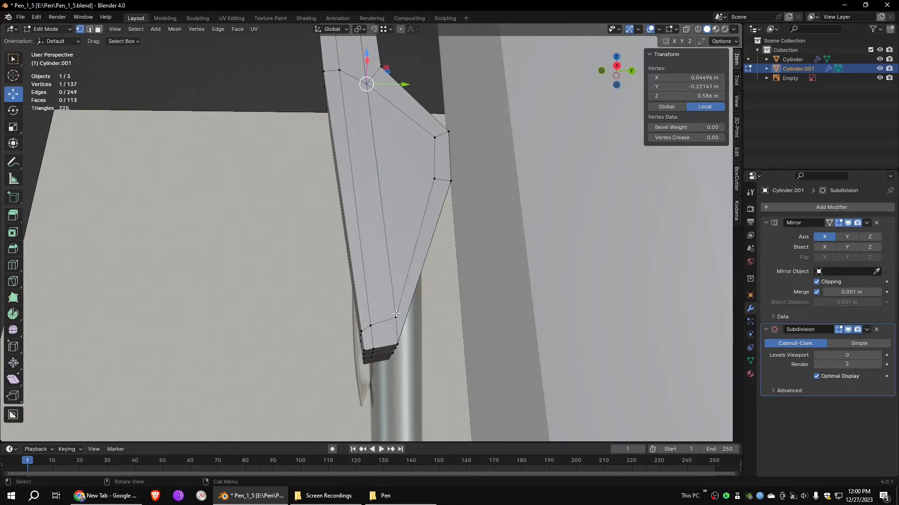
# Move the support path's vertex near the clip tip slightly down and outward, and set the subdivision viewport level to 2
pyautogui.click(396, 316)
pyautogui.press('g')
pyautogui.click(401, 321)
pyautogui.moveTo(411, 318); pyautogui.dragTo(430, 318, button='middle')
pyautogui.click(493, 289)
pyautogui.scroll(-2, 490, 287)
pyautogui.moveTo(494, 289); pyautogui.dragTo(459, 281, button='middle')
pyautogui.hotkey('ctrl', '2')
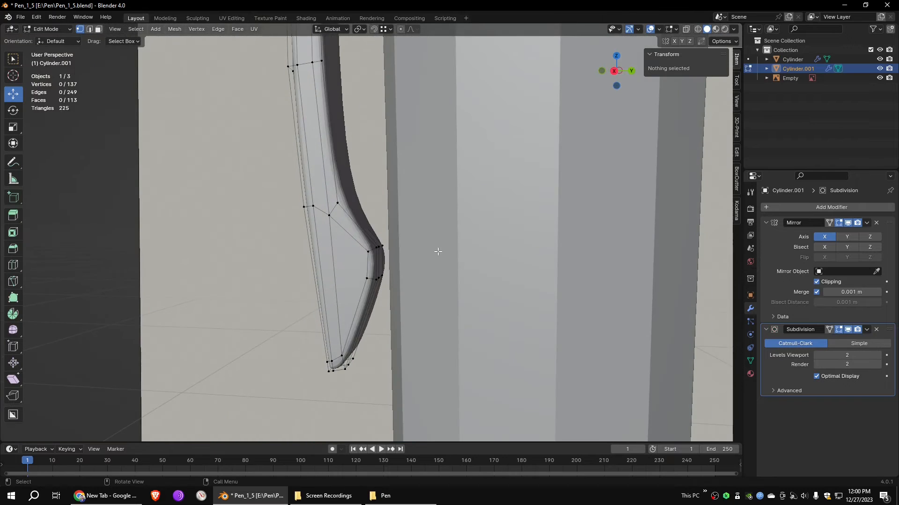
# Add one loop cut across the clip just above the bulge with a slide factor of -0.579
pyautogui.moveTo(488, 251); pyautogui.dragTo(500, 250, button='middle')
pyautogui.hotkey('ctrl', 'r')
pyautogui.click(374, 122)
pyautogui.click(376, 156)
pyautogui.press('KP_3')
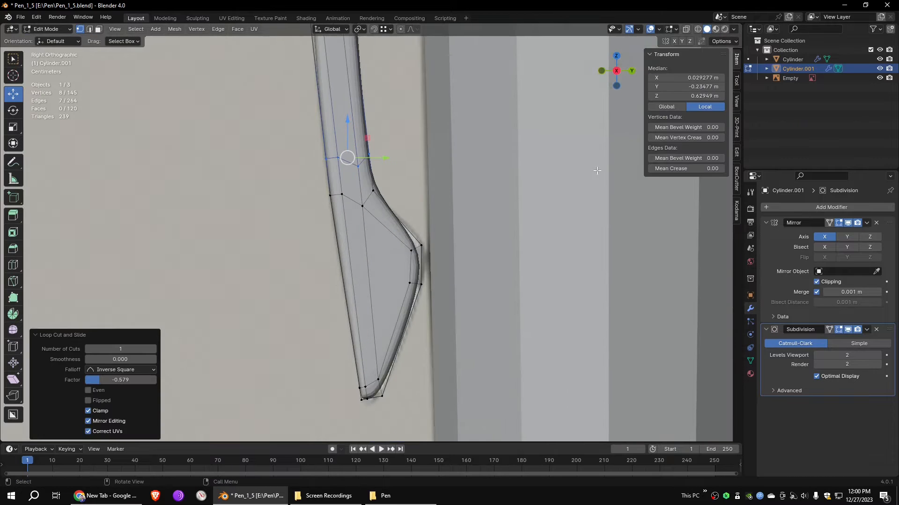
# Reposition the clip's vertices in the wireframe side view to follow the outline in the reference image
pyautogui.click(697, 30)
pyautogui.moveTo(350, 183); pyautogui.dragTo(320, 204)
pyautogui.moveTo(333, 195); pyautogui.dragTo(340, 241)
pyautogui.moveTo(347, 147); pyautogui.dragTo(317, 168)
pyautogui.moveTo(328, 159); pyautogui.dragTo(326, 141)
pyautogui.click(357, 167)
pyautogui.moveTo(358, 168); pyautogui.dragTo(356, 160)
pyautogui.click(336, 139)
pyautogui.moveTo(335, 139); pyautogui.dragTo(337, 145)
pyautogui.click(417, 196)
pyautogui.click(706, 30)
pyautogui.moveTo(454, 220)
pyautogui.mouseDown(button='middle')
pyautogui.moveTo(468, 153)
pyautogui.moveTo(506, 175)
pyautogui.moveTo(445, 204)
pyautogui.mouseUp(button='middle')
pyautogui.scroll(-3, 440, 204)
pyautogui.scroll(2, 422, 198)
pyautogui.keyDown('shift'); pyautogui.moveTo(428, 101); pyautogui.dragTo(422, 167, button='middle'); pyautogui.keyUp('shift')
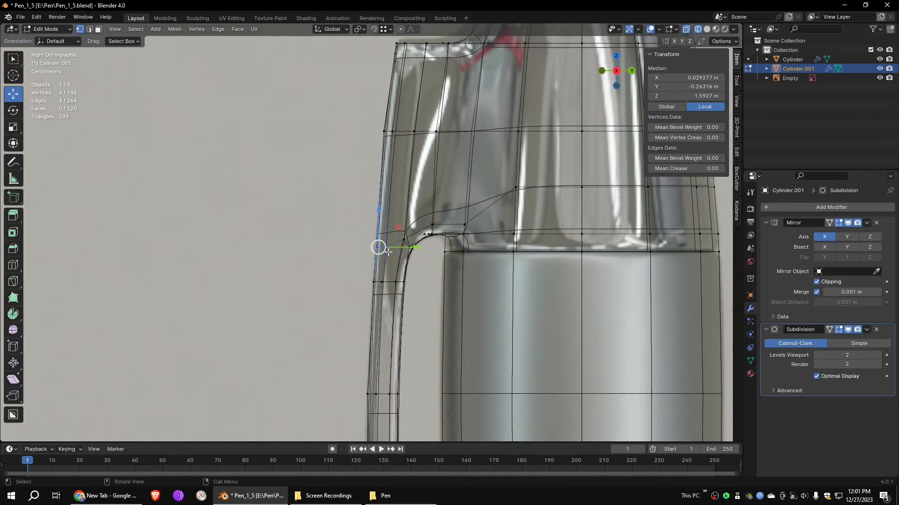
# Apply the Mirror modifier on the cap object in Object Mode
pyautogui.click(698, 29)
pyautogui.moveTo(473, 225); pyautogui.dragTo(598, 240, button='middle')
pyautogui.press('Tab')
pyautogui.click(866, 224)
pyautogui.click(818, 234)
pyautogui.moveTo(536, 266); pyautogui.dragTo(443, 262, button='middle')
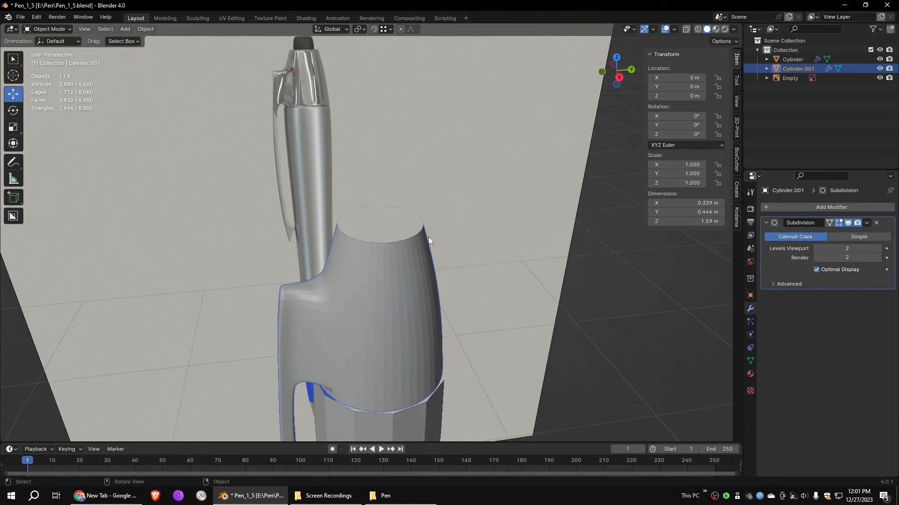
# Extrude the edge loop of the cap's open top rim and scale it inward into a flat lip, enlarging the opening by 1.103
pyautogui.press('Tab')
pyautogui.moveTo(460, 230); pyautogui.dragTo(469, 206, button='middle')
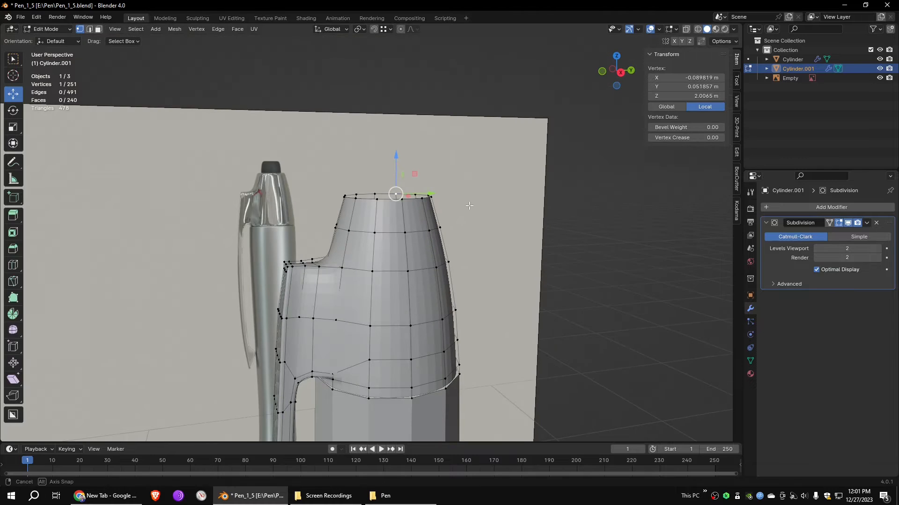
pyautogui.moveTo(329, 209); pyautogui.dragTo(329, 209)
pyautogui.moveTo(329, 209); pyautogui.dragTo(551, 225, button='middle')
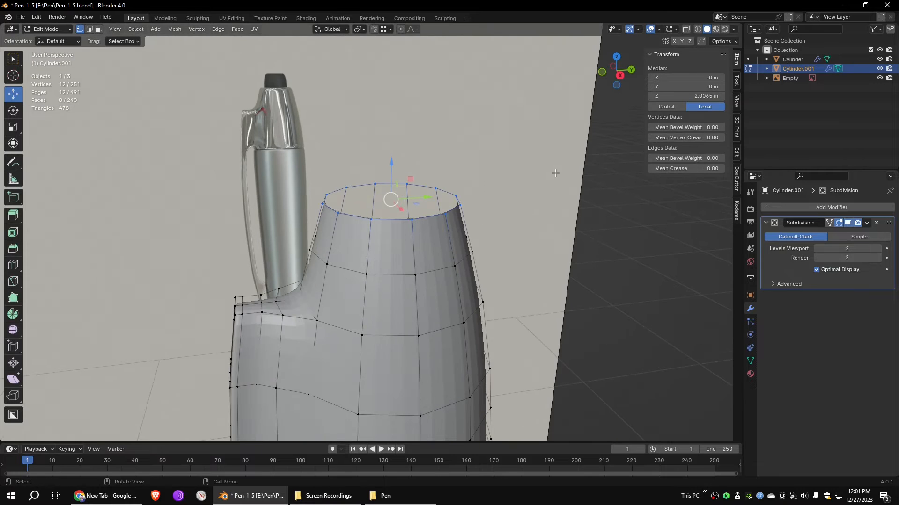
pyautogui.scroll(2, 555, 172)
pyautogui.press('e')
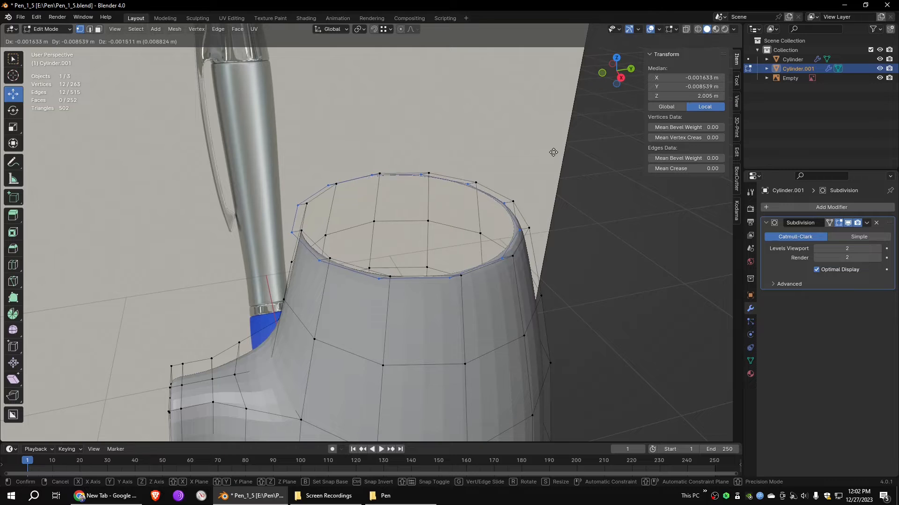
pyautogui.press('s')
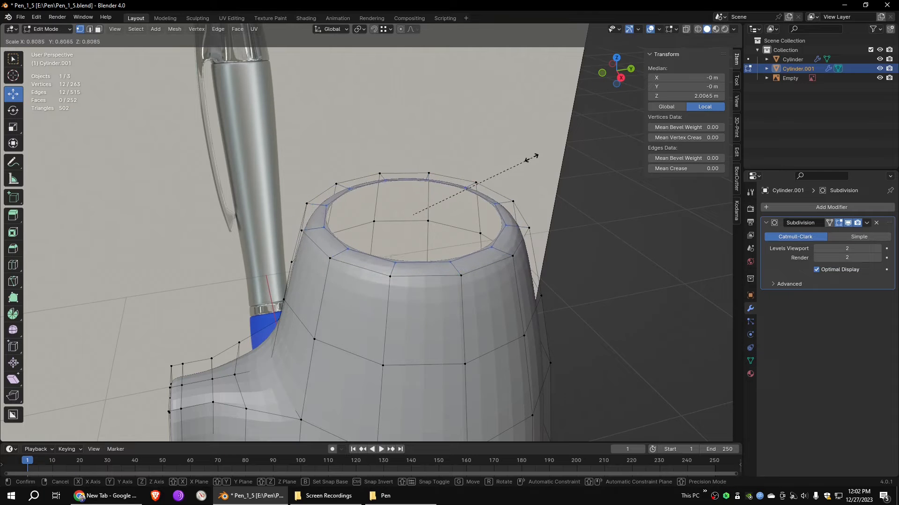
pyautogui.click(494, 176)
pyautogui.moveTo(494, 175); pyautogui.dragTo(550, 189, button='middle')
pyautogui.press('s')
pyautogui.click(550, 188)
# Extrude the lip's inner edge loop and move it about 0.02 m down along Z
pyautogui.press('e')
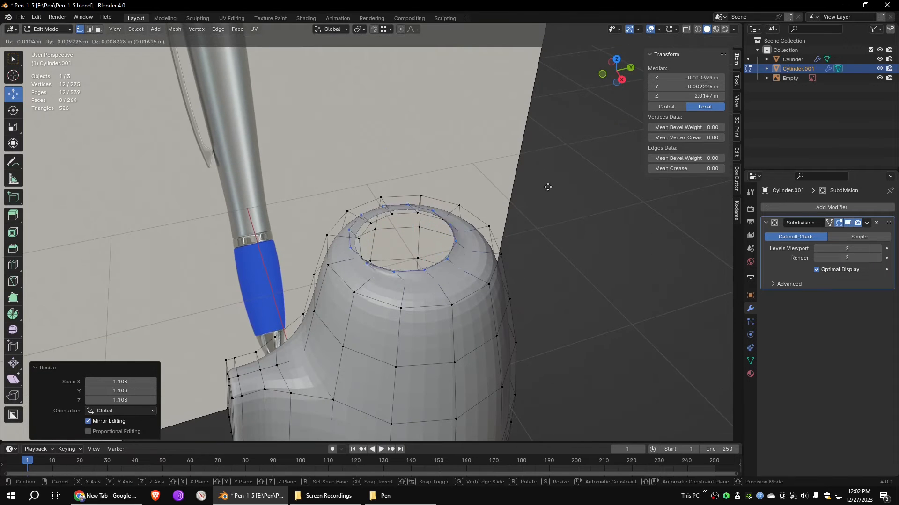
pyautogui.rightClick(551, 182)
pyautogui.press('g')
pyautogui.press('z')
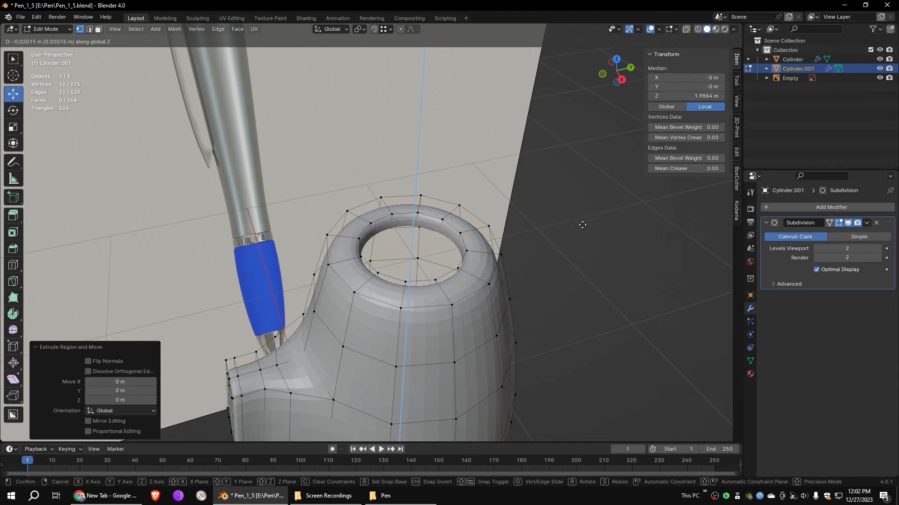
pyautogui.click(588, 222)
# Set the subdivision viewport level to 0, duplicate the top opening's inner wall faces in place and separate the copy into its own object
pyautogui.click(98, 29)
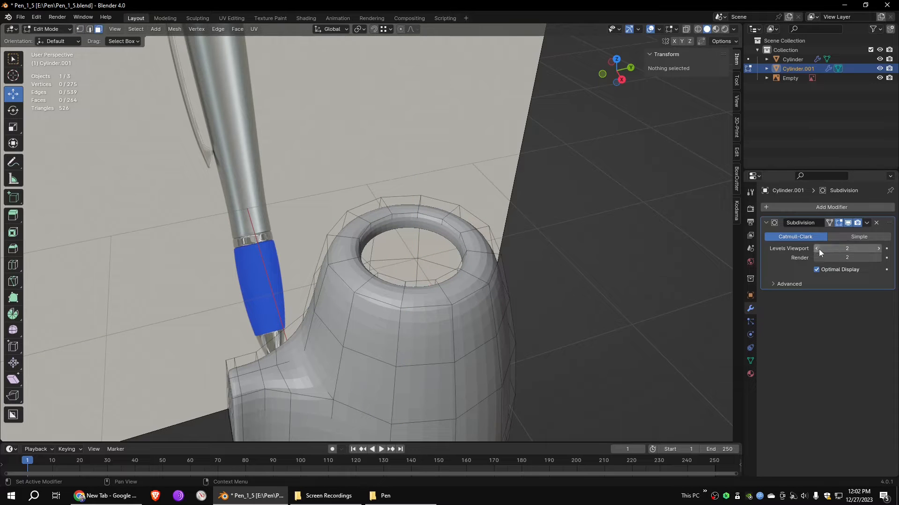
pyautogui.click(816, 249)
pyautogui.click(817, 249)
pyautogui.scroll(2, 474, 210)
pyautogui.keyDown('alt'); pyautogui.click(475, 215); pyautogui.keyUp('alt')
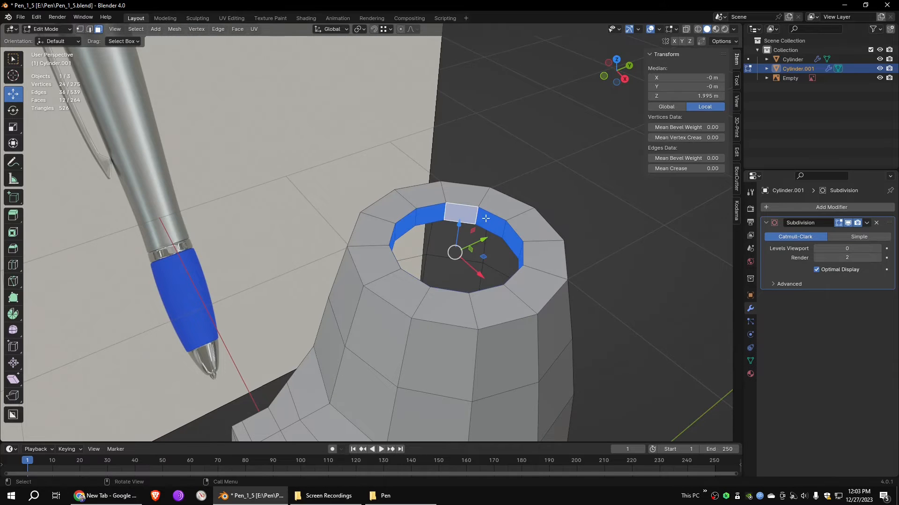
pyautogui.moveTo(485, 219)
pyautogui.mouseDown(button='middle')
pyautogui.moveTo(500, 234)
pyautogui.moveTo(478, 196)
pyautogui.moveTo(469, 211)
pyautogui.mouseUp(button='middle')
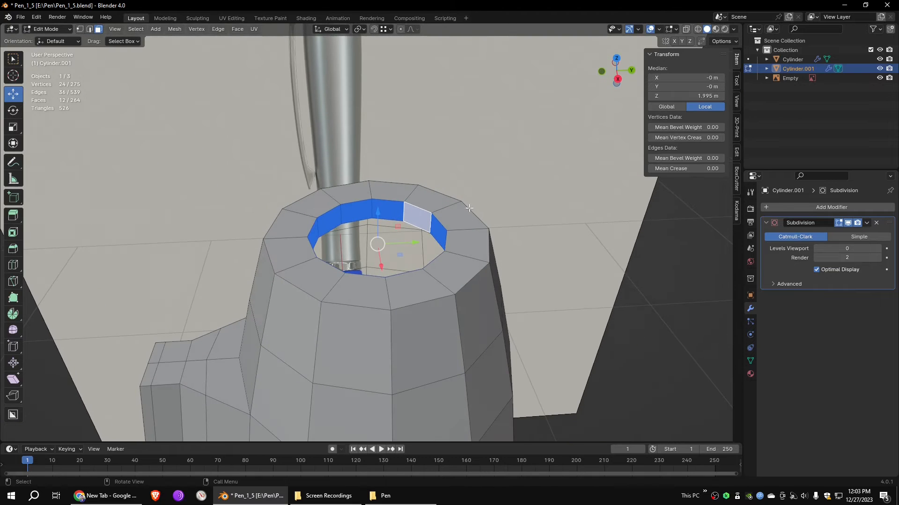
pyautogui.hotkey('shift', 'd')
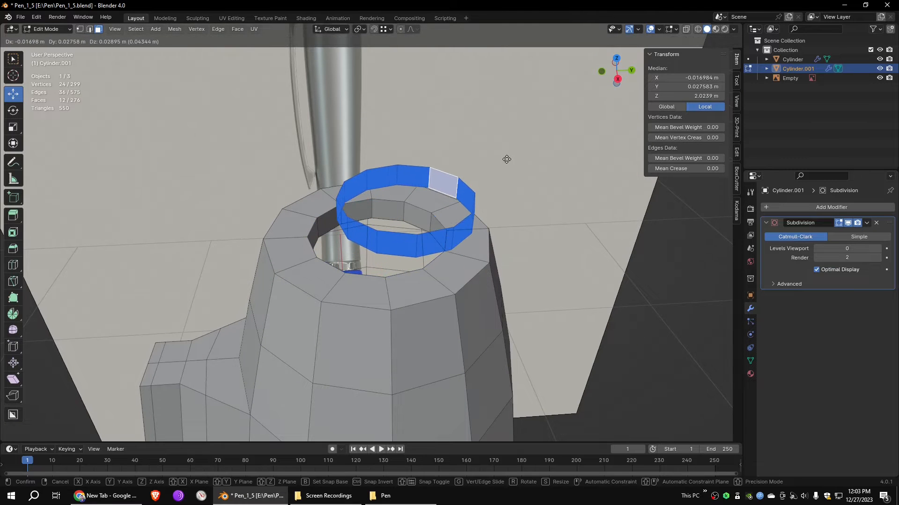
pyautogui.rightClick(506, 159)
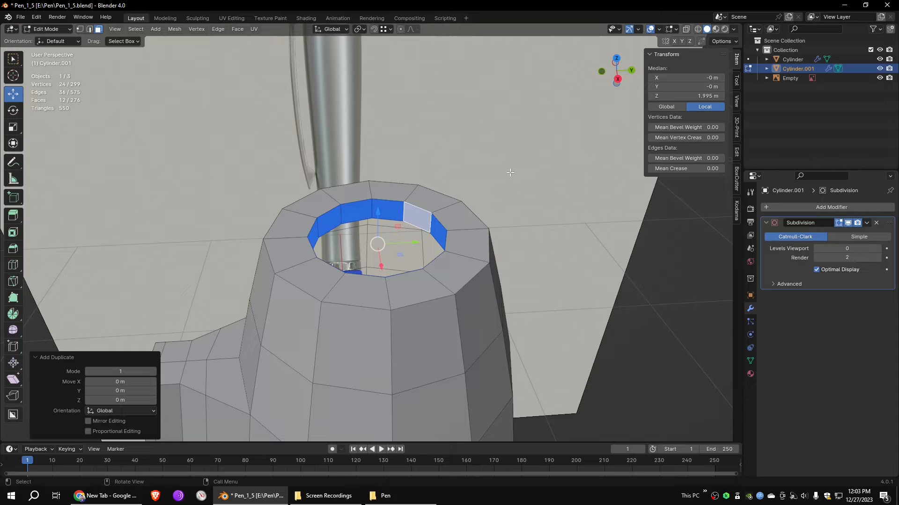
pyautogui.rightClick(440, 361)
pyautogui.moveTo(468, 365)
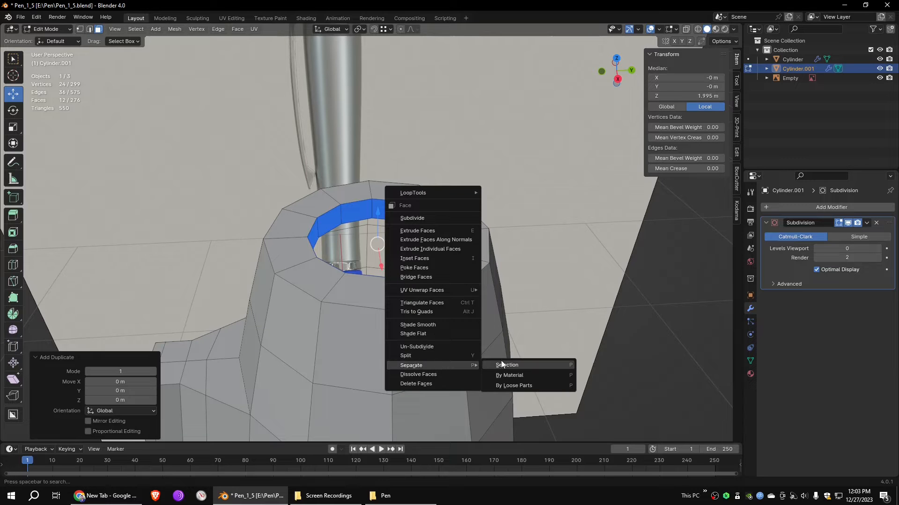
pyautogui.click(508, 366)
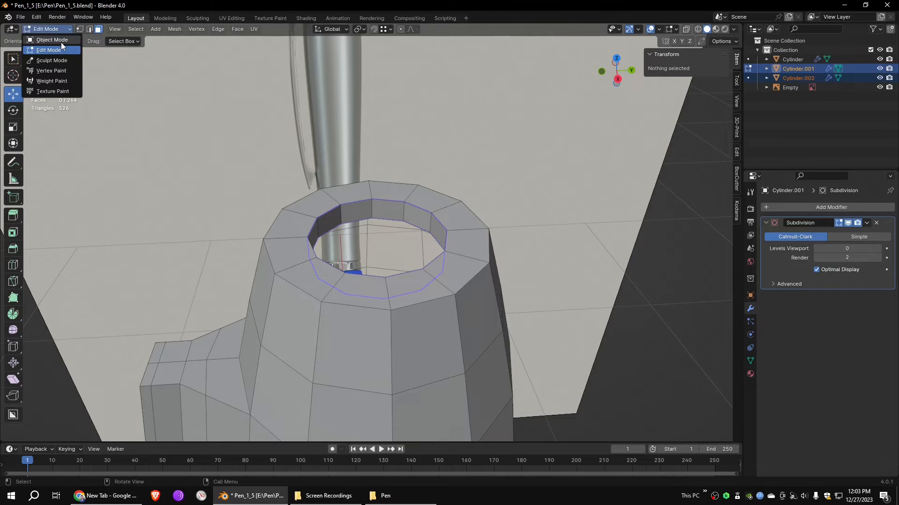
# Raise the top edge loop of the separated ring 0.076535 m along Z
pyautogui.click(60, 41)
pyautogui.click(415, 214)
pyautogui.press('Tab')
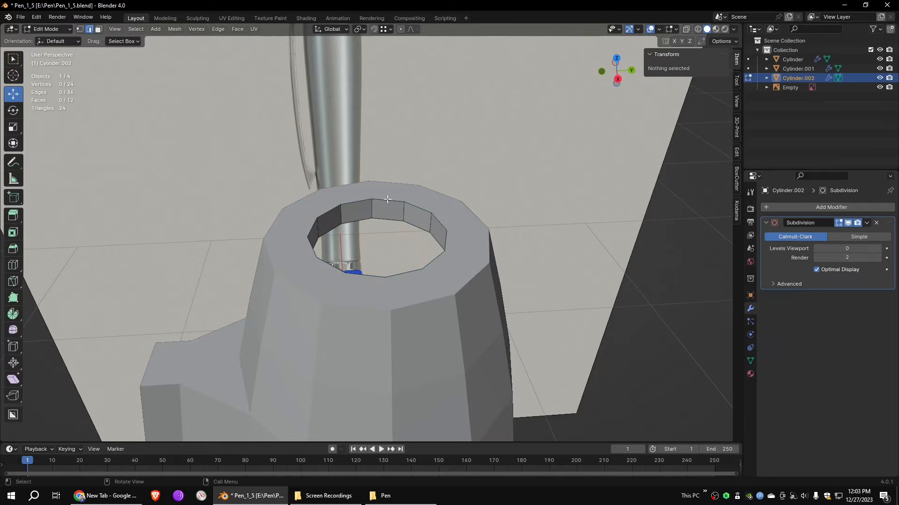
pyautogui.keyDown('alt'); pyautogui.click(387, 200); pyautogui.keyUp('alt')
pyautogui.press('g')
pyautogui.press('z')
pyautogui.click(395, 125)
pyautogui.moveTo(534, 227); pyautogui.dragTo(597, 230, button='middle')
pyautogui.scroll(-3, 573, 224)
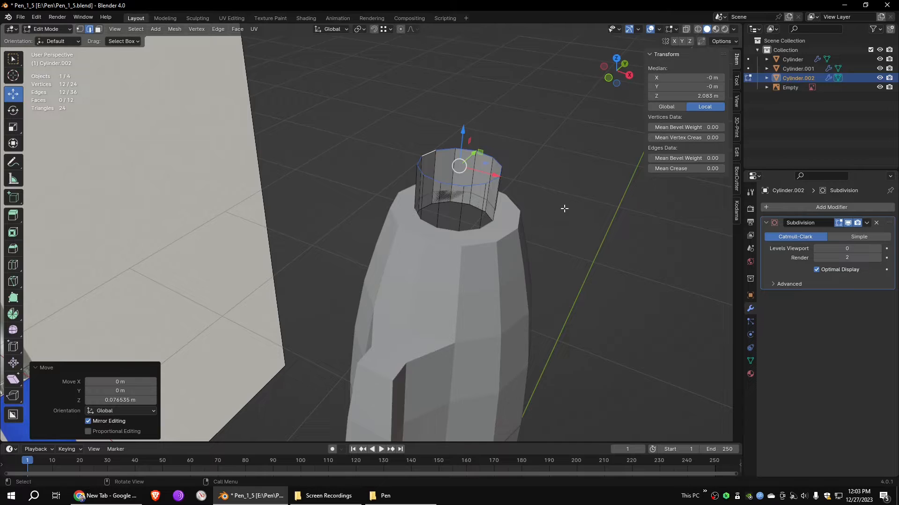
# Select the entire separated ring and flip its face normals
pyautogui.click(698, 30)
pyautogui.moveTo(529, 98)
pyautogui.mouseDown()
pyautogui.moveTo(570, 147)
pyautogui.moveTo(343, 302)
pyautogui.mouseUp()
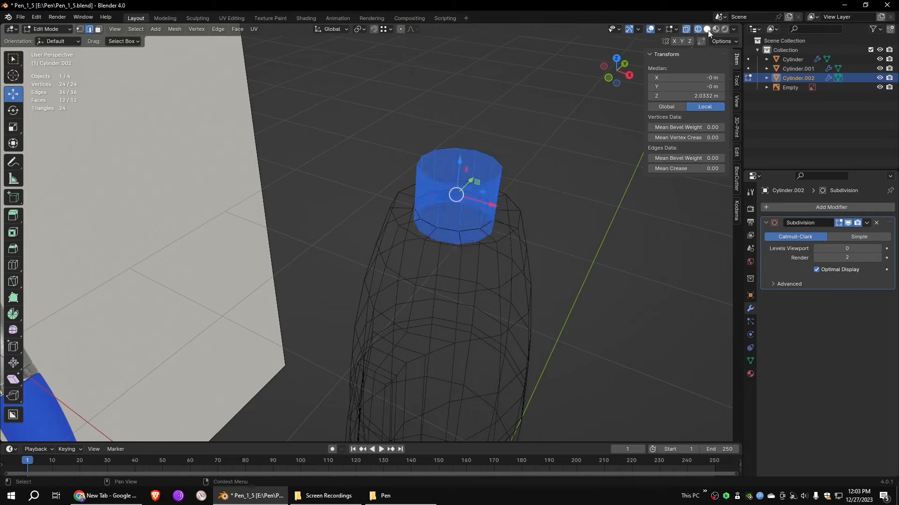
pyautogui.click(707, 30)
pyautogui.click(174, 29)
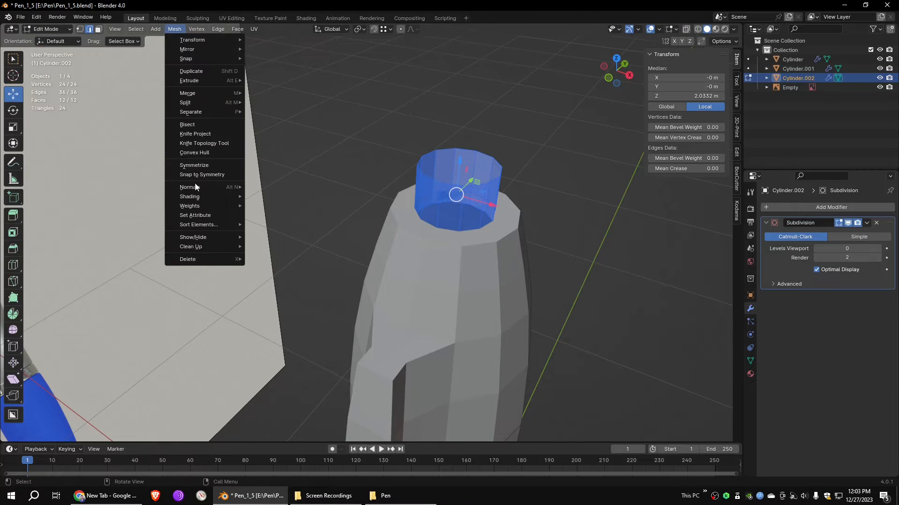
pyautogui.moveTo(220, 187)
pyautogui.click(264, 187)
pyautogui.click(560, 152)
# Extrude the push button's top edge loop inward, scaling it to 0.388
pyautogui.moveTo(560, 153); pyautogui.dragTo(423, 146, button='middle')
pyautogui.click(423, 146)
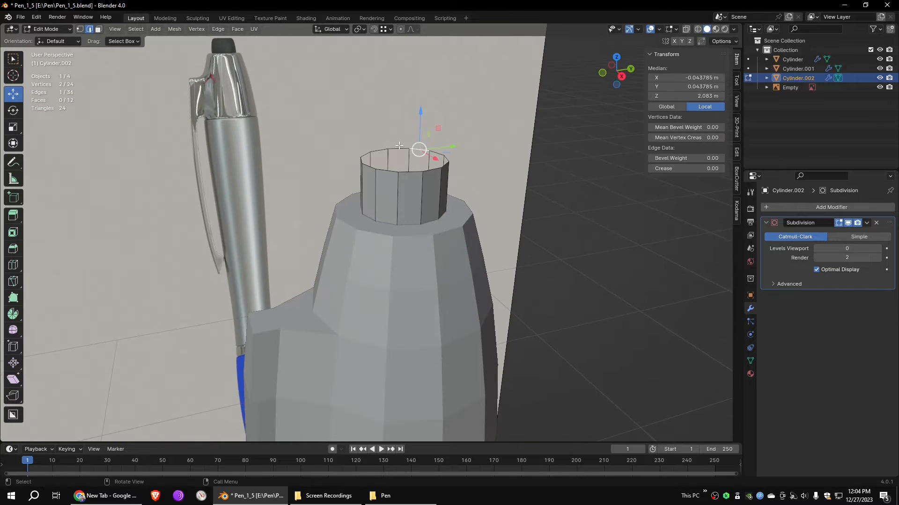
pyautogui.press('s')
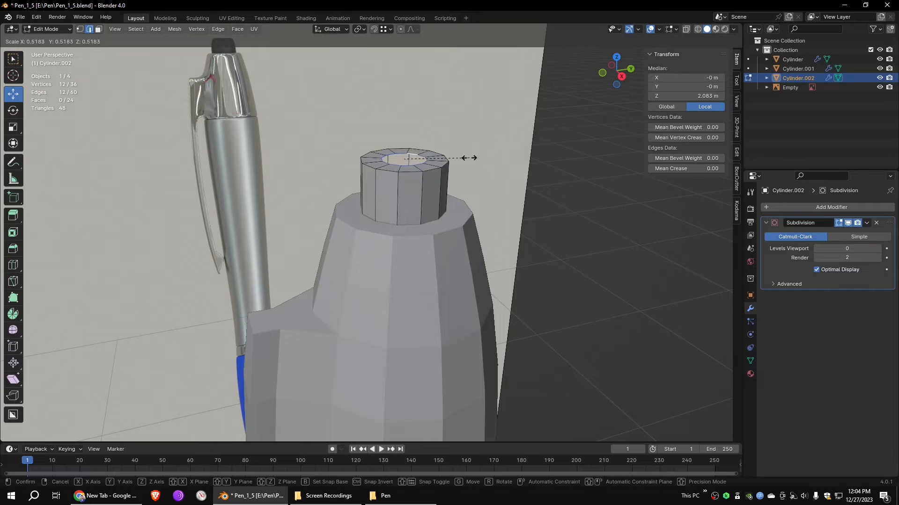
pyautogui.click(459, 158)
# Extrude the button's inner top loop farther inward and merge its vertices at the center to close the top
pyautogui.moveTo(533, 138); pyautogui.dragTo(535, 159, button='middle')
pyautogui.press('e')
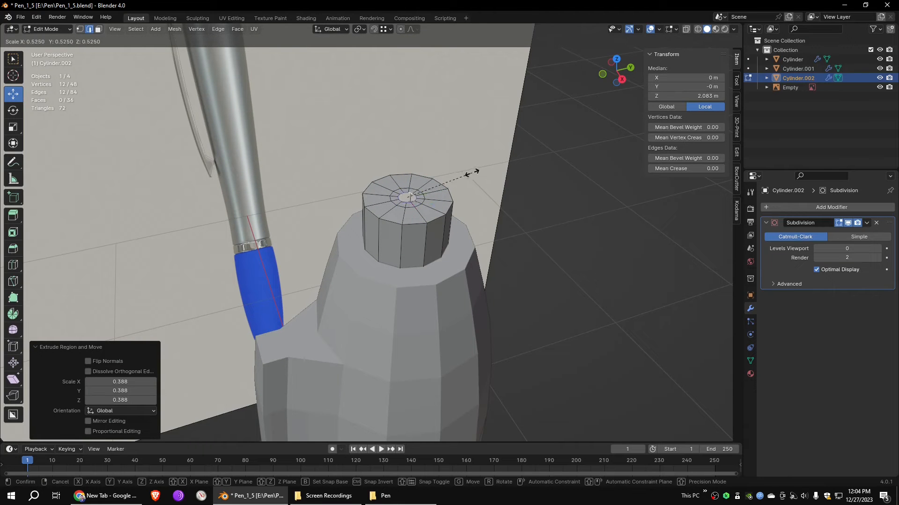
pyautogui.click(471, 173)
pyautogui.click(175, 29)
pyautogui.click(276, 91)
# Set the button's subdivision viewport level to 2 and add an edge loop around its side wall at factor 0.340
pyautogui.moveTo(459, 130); pyautogui.dragTo(424, 188, button='middle')
pyautogui.hotkey('ctrl', '2')
pyautogui.hotkey('ctrl', 'r')
pyautogui.click(427, 193)
pyautogui.click(449, 184)
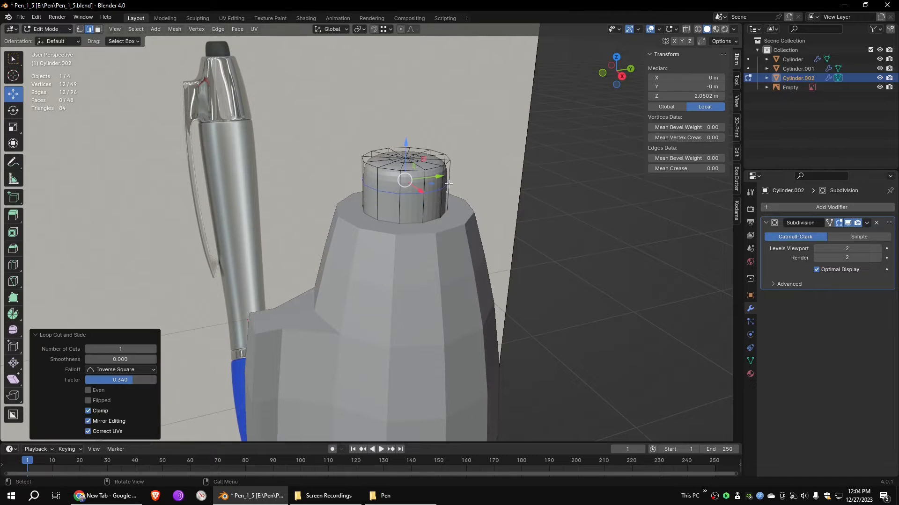
# Return to Object Mode and set the cap's subdivision viewport level to 2
pyautogui.click(58, 29)
pyautogui.click(40, 39)
pyautogui.click(423, 281)
pyautogui.doubleClick(877, 249)
pyautogui.click(545, 224)
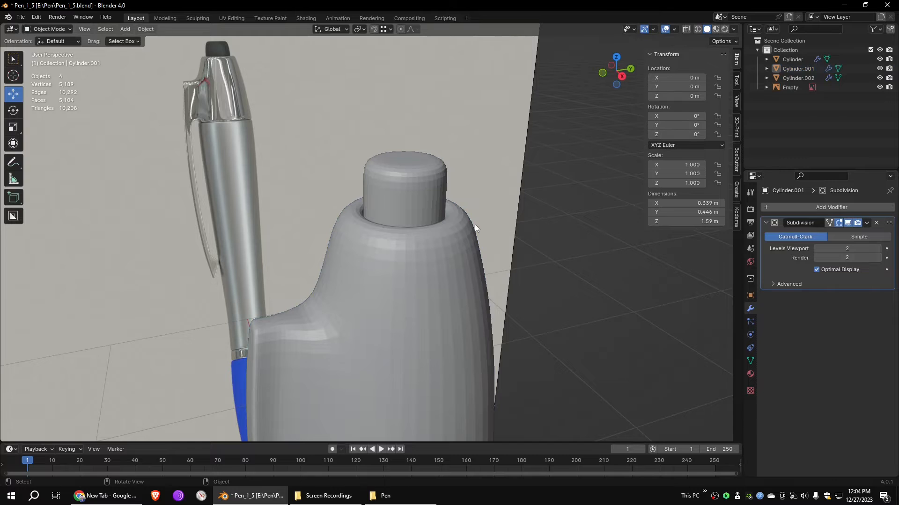
# Add an edge loop around the cap just below its top rim at slide factor -0.435
pyautogui.press('Tab')
pyautogui.press('g')
pyautogui.press('g')
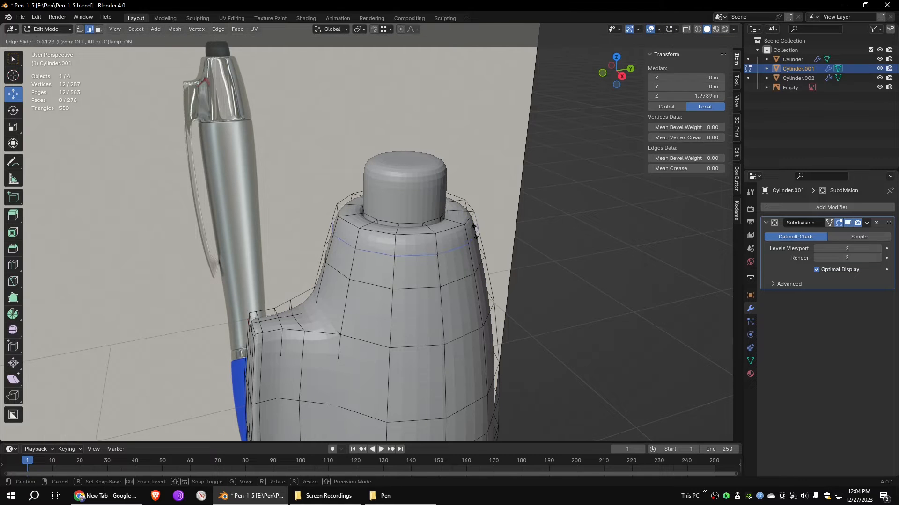
pyautogui.click(475, 228)
# Add another supporting edge loop on the cap's top rim, return to Object Mode and deselect the cap
pyautogui.hotkey('ctrl', 'r')
pyautogui.click(401, 214)
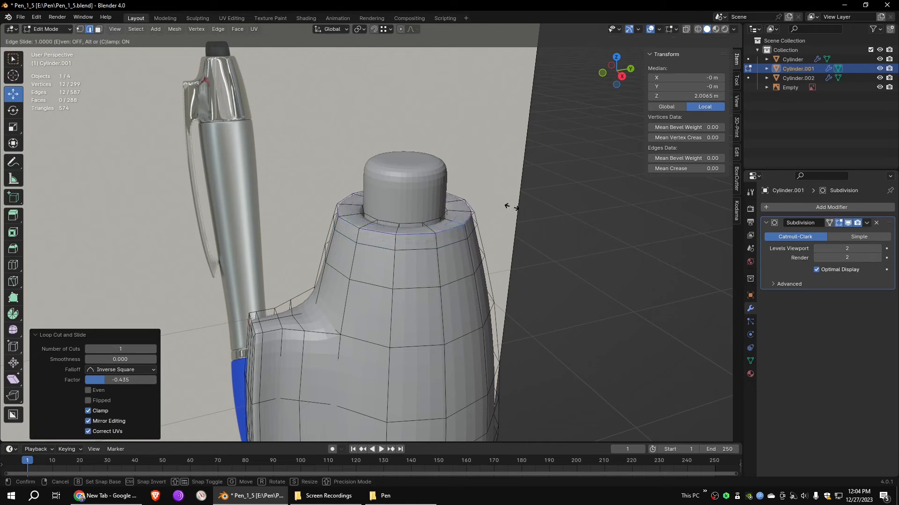
pyautogui.click(453, 210)
pyautogui.click(505, 196)
pyautogui.click(59, 28)
pyautogui.click(52, 40)
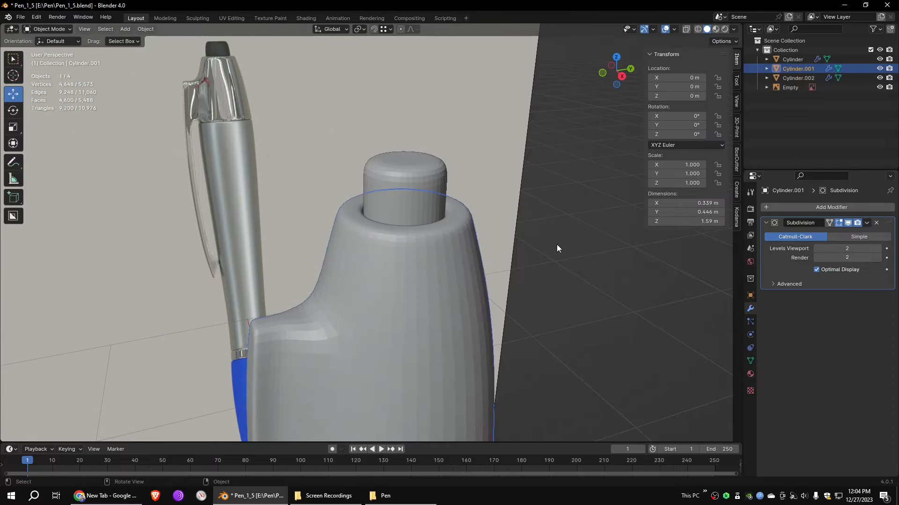
pyautogui.click(557, 245)
# Set the pen body's subdivision viewport level to 2
pyautogui.scroll(-8, 556, 245)
pyautogui.moveTo(547, 259); pyautogui.dragTo(543, 328, button='middle')
pyautogui.keyDown('shift'); pyautogui.moveTo(544, 328); pyautogui.dragTo(485, 210, button='middle'); pyautogui.keyUp('shift')
pyautogui.scroll(7, 543, 226)
pyautogui.click(481, 267)
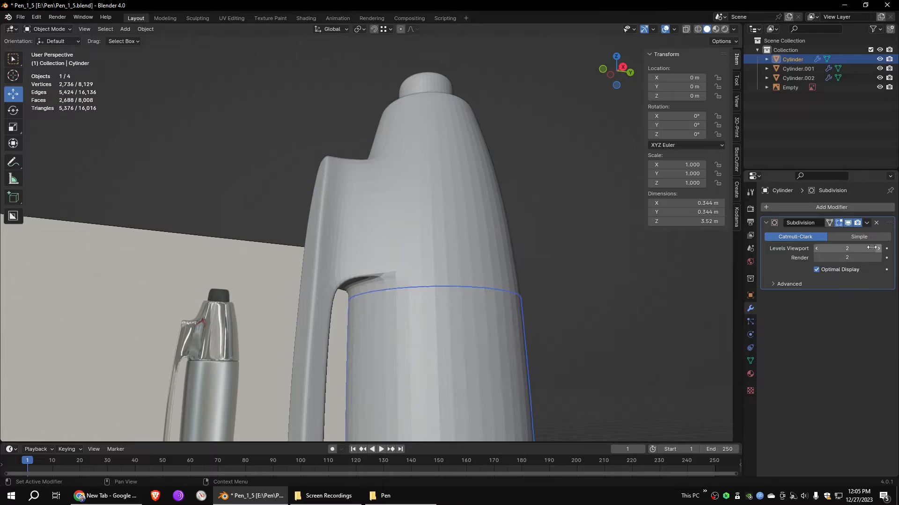
pyautogui.moveTo(482, 295); pyautogui.dragTo(570, 259, button='middle')
pyautogui.hotkey('shift', 'z')
pyautogui.hotkey('shift', 'z')
# Extrude the cap's bottom edge loop inward, scaling it to 0.853
pyautogui.press('Tab')
pyautogui.keyDown('alt'); pyautogui.click(432, 248); pyautogui.keyUp('alt')
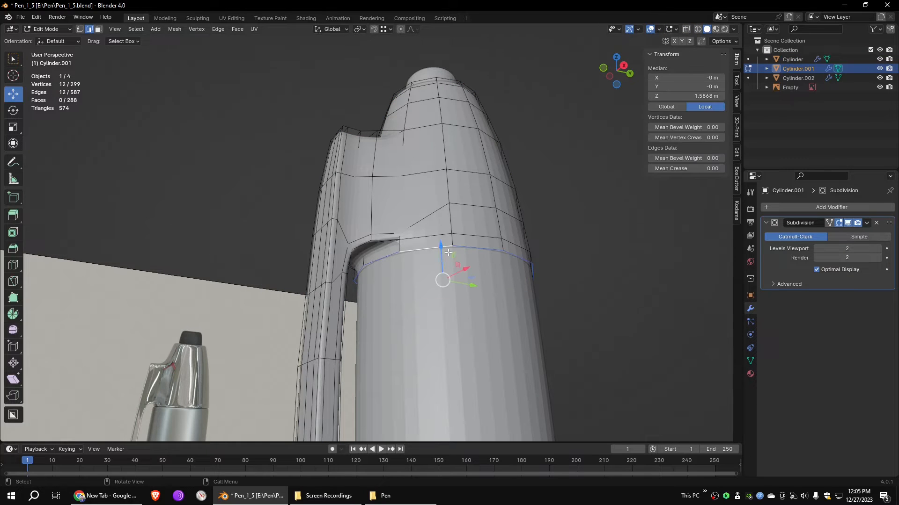
pyautogui.press('e')
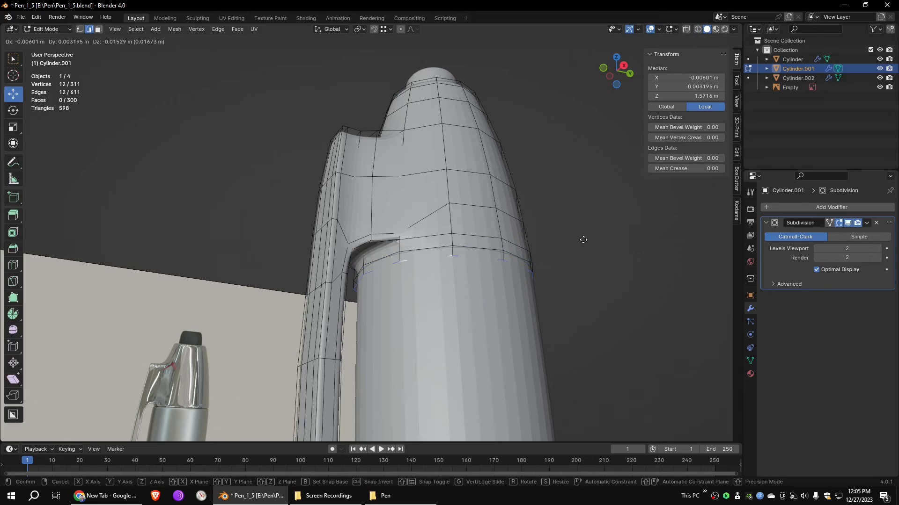
pyautogui.click(564, 247)
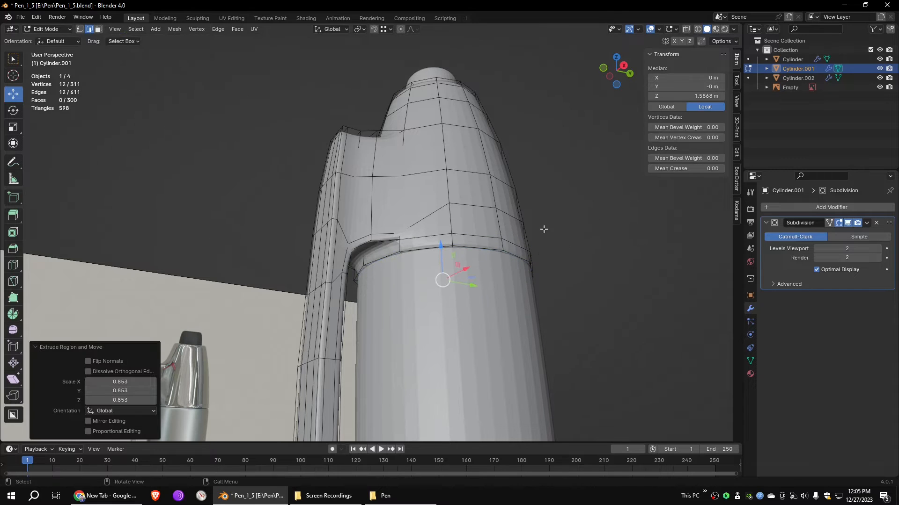
# Isolate the cap in Local View, scale its inner bottom loop by 1.013 and leave Local View
pyautogui.click(115, 29)
pyautogui.moveTo(150, 119)
pyautogui.click(271, 119)
pyautogui.keyDown('shift'); pyautogui.moveTo(442, 80); pyautogui.dragTo(443, 119, button='middle'); pyautogui.keyUp('shift')
pyautogui.scroll(4, 444, 119)
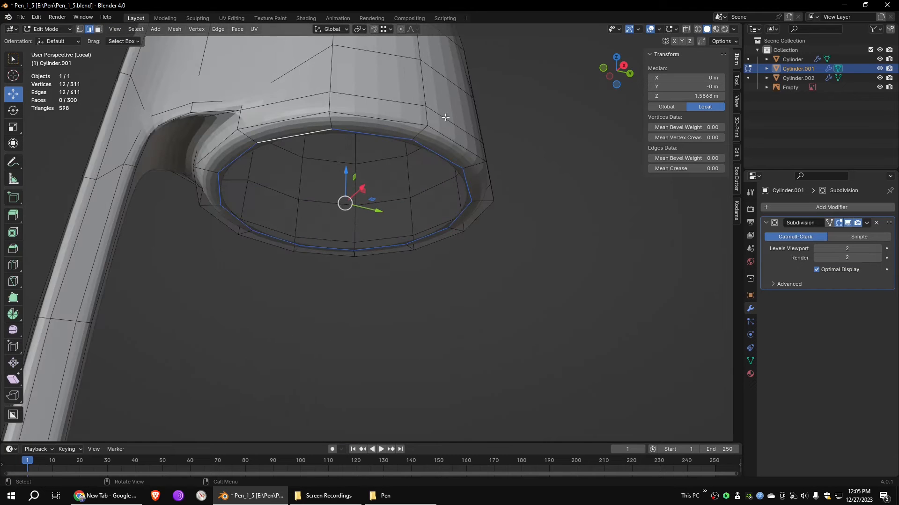
pyautogui.press('s')
pyautogui.click(476, 116)
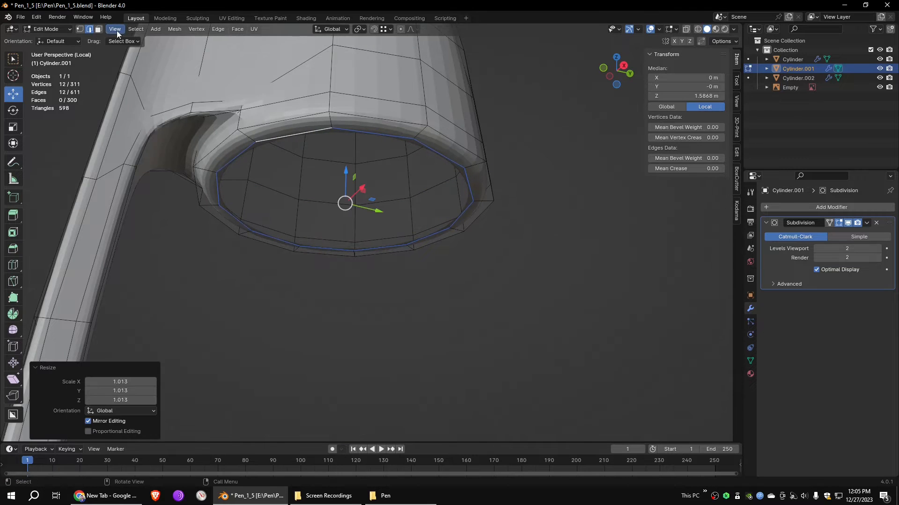
pyautogui.click(115, 29)
pyautogui.click(260, 117)
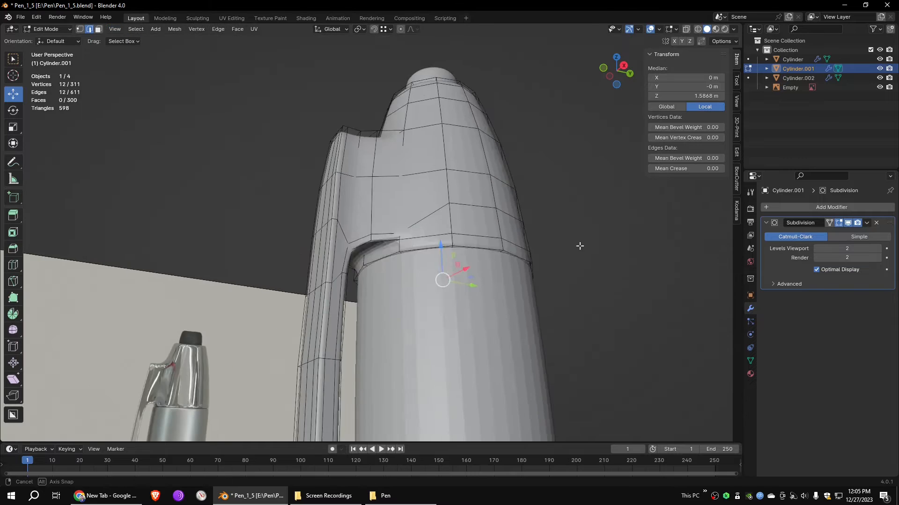
# Extrude the pen body's top edge loop inward beneath the cap
pyautogui.scroll(5, 580, 247)
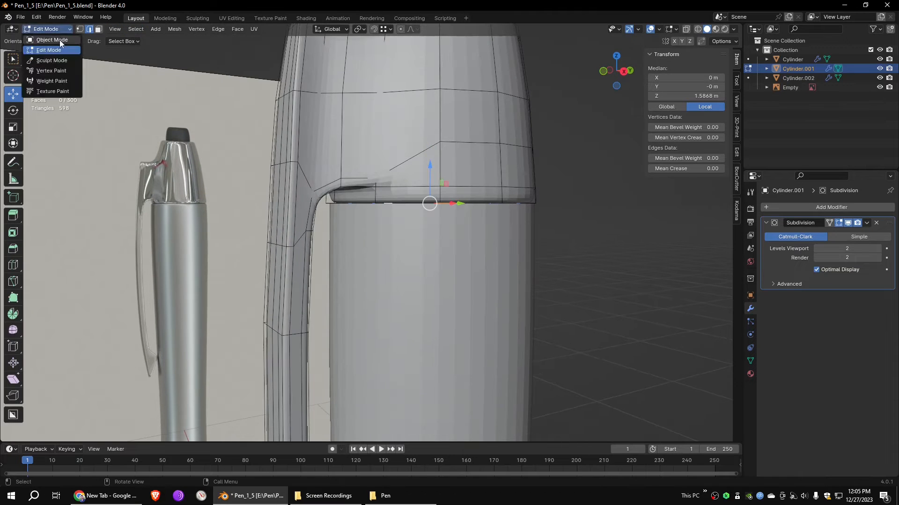
pyautogui.click(60, 42)
pyautogui.click(491, 248)
pyautogui.moveTo(579, 240); pyautogui.dragTo(578, 255, button='middle')
pyautogui.press('Tab')
pyautogui.click(504, 282)
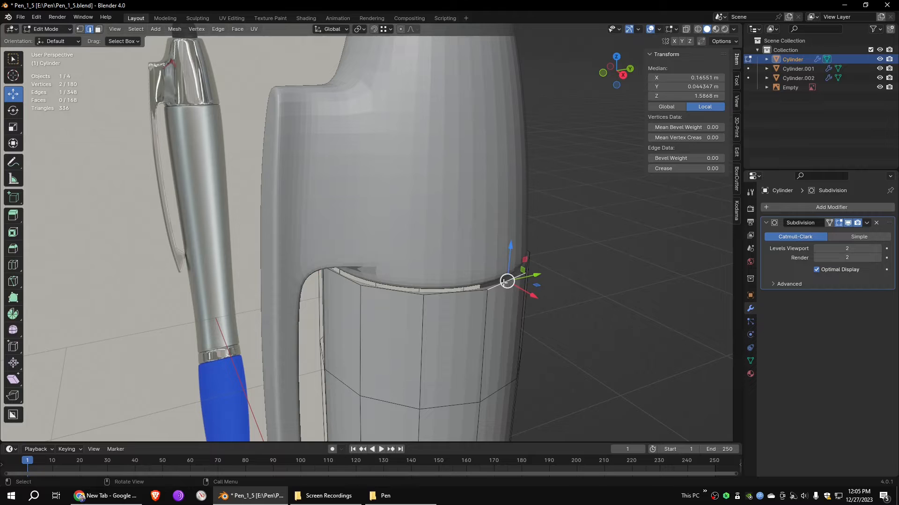
pyautogui.press('e')
pyautogui.press('s')
pyautogui.click(602, 277)
# Add an edge loop just below the pen body's top edge at slide factor -0.786
pyautogui.moveTo(602, 277); pyautogui.dragTo(533, 219, button='middle')
pyautogui.press('g')
pyautogui.press('g')
pyautogui.click(554, 173)
# Show the pen in right orthographic wireframe view and set the body's subdivision viewport level to 0 in Object Mode
pyautogui.scroll(-8, 538, 206)
pyautogui.keyDown('shift'); pyautogui.moveTo(497, 275); pyautogui.dragTo(459, 196, button='middle'); pyautogui.keyUp('shift')
pyautogui.click(622, 71)
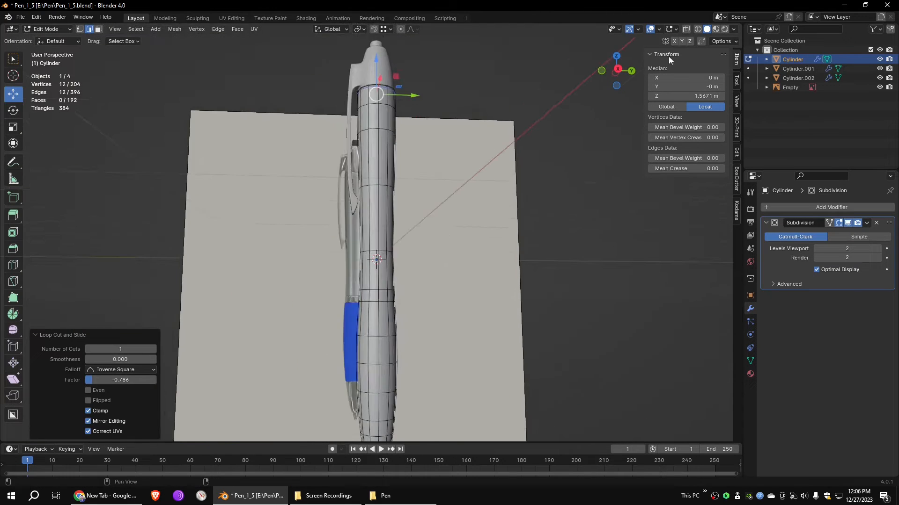
pyautogui.press('Tab')
pyautogui.hotkey('alt', 'z')
pyautogui.hotkey('ctrl', '0')
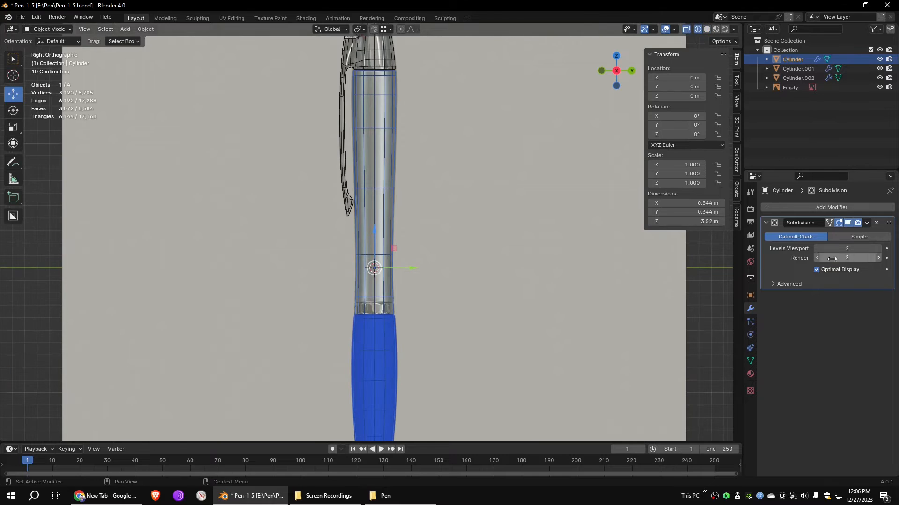
# Separate the body's upper barrel faces, from the cap down to the metal ring, into their own object
pyautogui.press('Tab')
pyautogui.press('3')
pyautogui.moveTo(436, 62); pyautogui.dragTo(276, 279)
pyautogui.rightClick(443, 247)
pyautogui.moveTo(418, 410)
pyautogui.click(487, 412)
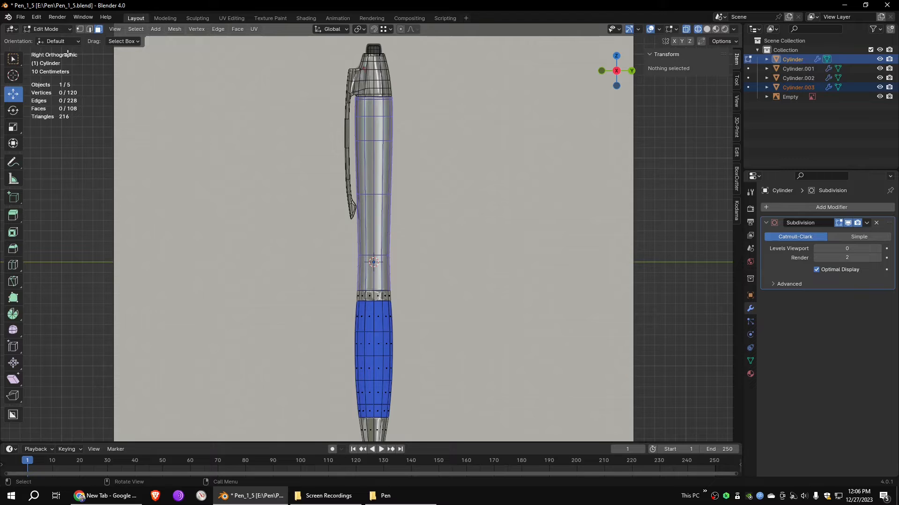
# Separate the metal ring's band of faces above the blue grip into its own object
pyautogui.press('Tab')
pyautogui.click(389, 299)
pyautogui.click(390, 299)
pyautogui.scroll(3, 468, 333)
pyautogui.keyDown('shift'); pyautogui.moveTo(468, 329); pyautogui.dragTo(474, 214, button='middle'); pyautogui.keyUp('shift')
pyautogui.press('Tab')
pyautogui.moveTo(443, 201); pyautogui.dragTo(334, 244)
pyautogui.rightClick(492, 237)
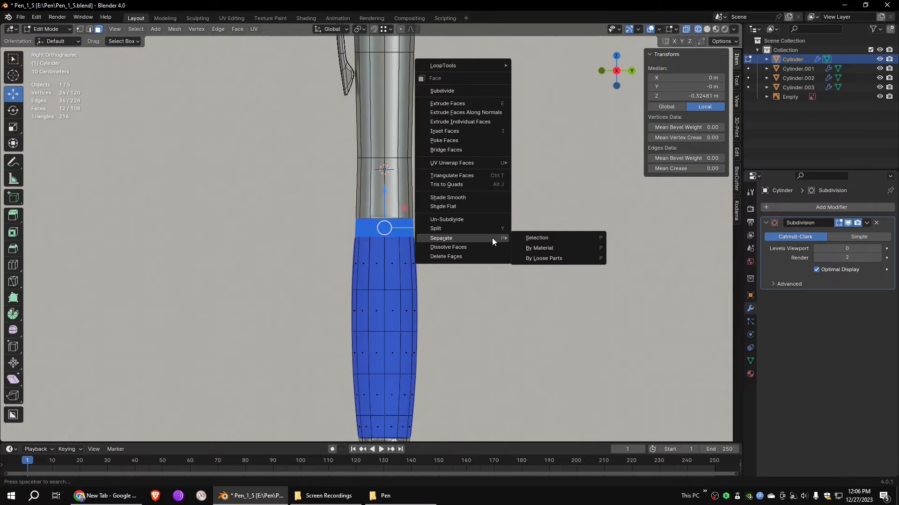
pyautogui.click(539, 238)
# Separate the blue grip's faces from the metal tip into their own object
pyautogui.press('Tab')
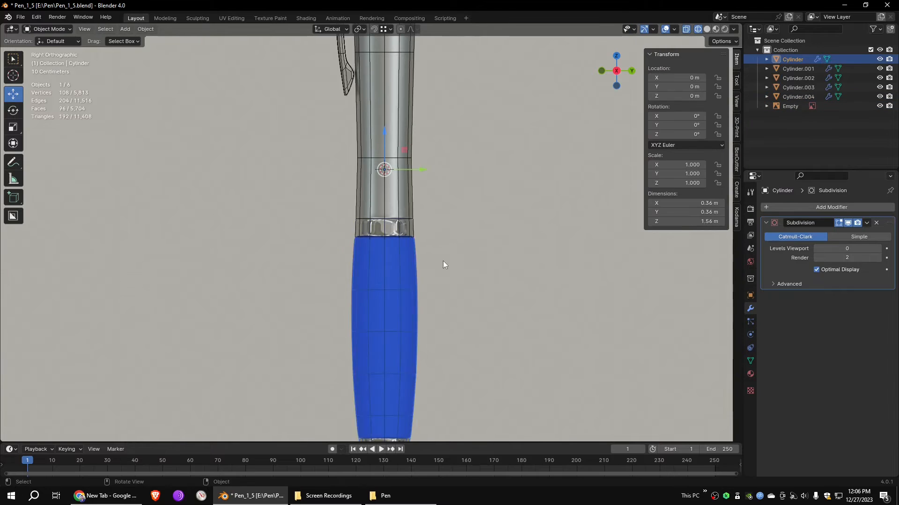
pyautogui.scroll(-4, 443, 260)
pyautogui.keyDown('shift'); pyautogui.moveTo(435, 289); pyautogui.dragTo(442, 223, button='middle'); pyautogui.keyUp('shift')
pyautogui.scroll(3, 442, 224)
pyautogui.press('Tab')
pyautogui.moveTo(461, 134); pyautogui.dragTo(330, 293)
pyautogui.rightClick(428, 257)
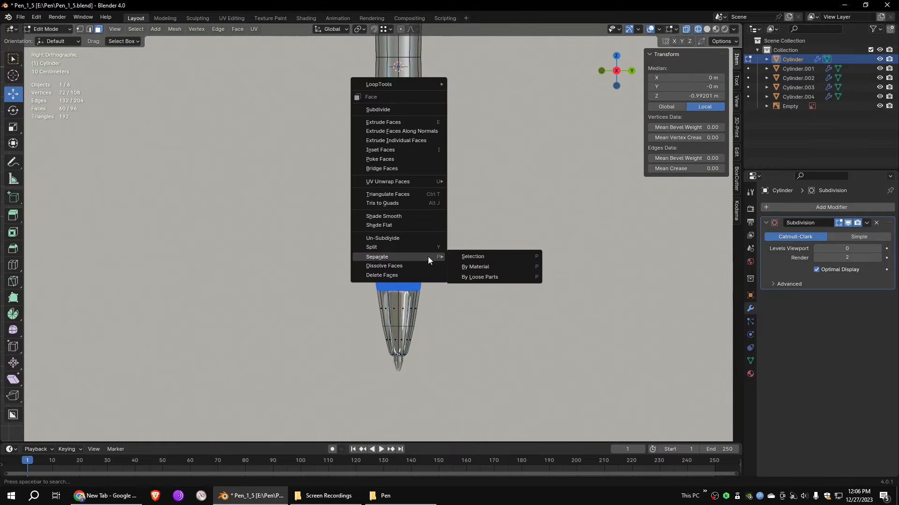
pyautogui.click(470, 256)
# Select the separated upper barrel in Object Mode and set its subdivision viewport level to 2
pyautogui.press('Tab')
pyautogui.click(401, 326)
pyautogui.click(413, 303)
pyautogui.moveTo(421, 280); pyautogui.dragTo(501, 224, button='middle')
pyautogui.click(413, 149)
pyautogui.keyDown('shift'); pyautogui.moveTo(458, 154); pyautogui.dragTo(504, 264, button='middle'); pyautogui.keyUp('shift')
pyautogui.scroll(4, 497, 334)
pyautogui.doubleClick(880, 250)
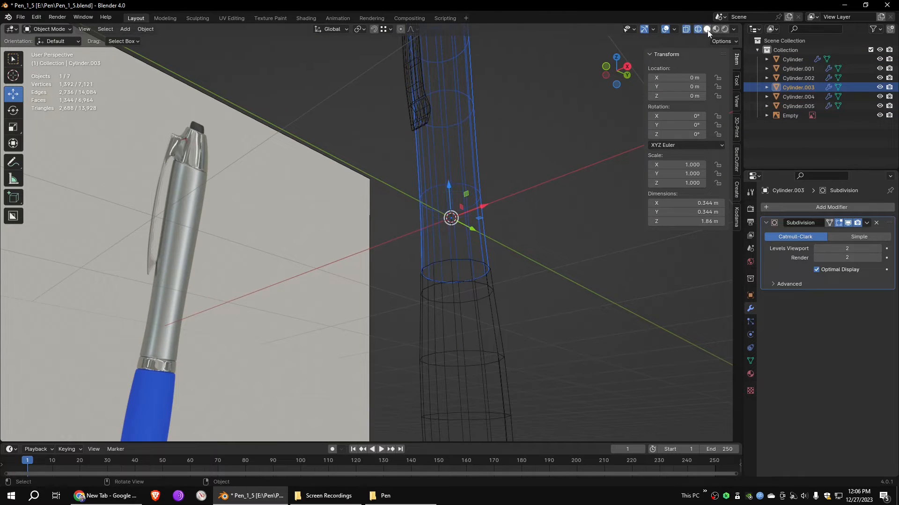
# Switch to solid shading and set the subdivision viewport level of the ring, grip and tip to 2
pyautogui.click(707, 29)
pyautogui.scroll(4, 605, 311)
pyautogui.click(605, 311)
pyautogui.doubleClick(879, 249)
pyautogui.click(623, 359)
pyautogui.doubleClick(879, 249)
pyautogui.keyDown('shift'); pyautogui.moveTo(517, 338); pyautogui.dragTo(509, 150, button='middle'); pyautogui.keyUp('shift')
pyautogui.click(422, 252)
pyautogui.doubleClick(879, 250)
# Extrude the upper barrel's bottom edge loop inward where it meets the metal ring
pyautogui.scroll(3, 505, 84)
pyautogui.keyDown('shift'); pyautogui.moveTo(505, 70); pyautogui.dragTo(601, 279, button='middle'); pyautogui.keyUp('shift')
pyautogui.scroll(3, 475, 287)
pyautogui.click(475, 288)
pyautogui.press('Tab')
pyautogui.keyDown('alt'); pyautogui.click(478, 307); pyautogui.keyUp('alt')
pyautogui.press('e')
pyautogui.press('s')
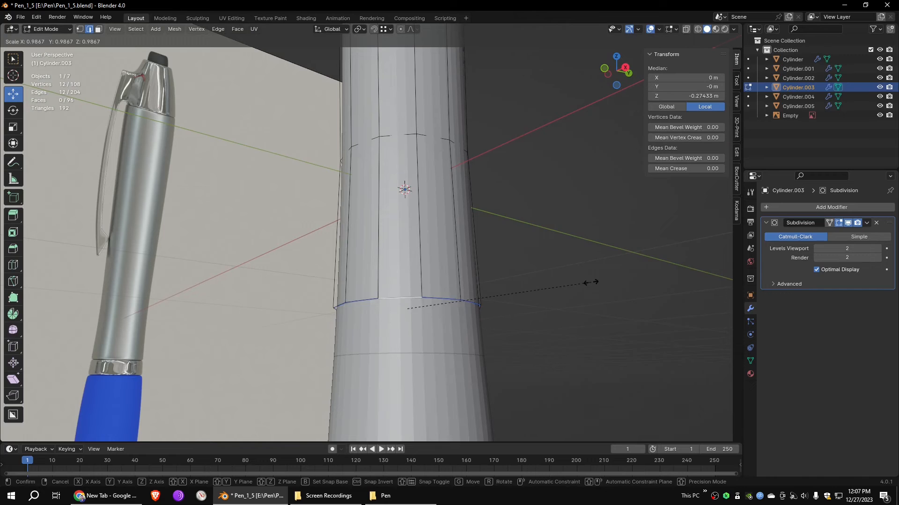
pyautogui.click(569, 293)
# Add a supporting edge loop just above the upper barrel's bottom edge and leave Edit Mode
pyautogui.press('e')
pyautogui.click(443, 261)
pyautogui.hotkey('alt', 'a')
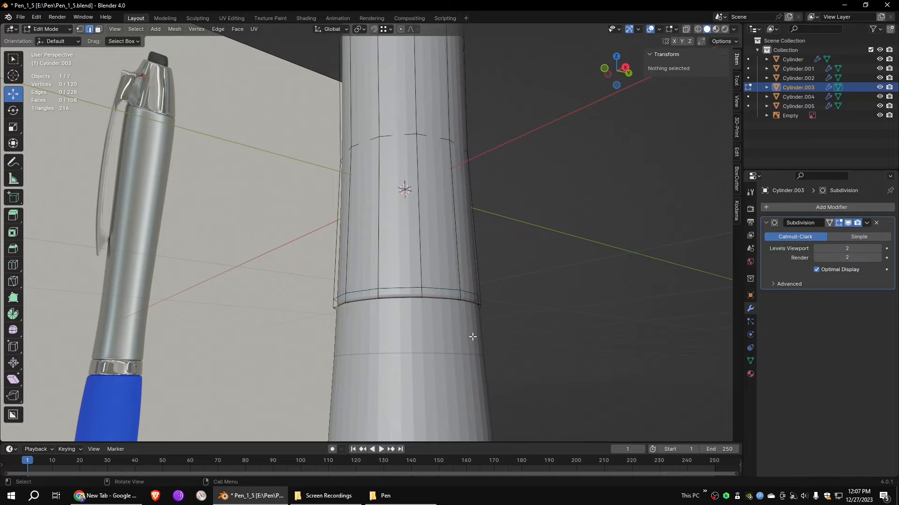
pyautogui.press('Tab')
# Extrude the metal ring's top edge loop inward
pyautogui.click(472, 337)
pyautogui.press('Tab')
pyautogui.keyDown('alt'); pyautogui.click(454, 297); pyautogui.keyUp('alt')
pyautogui.keyDown('shift'); pyautogui.moveTo(520, 311); pyautogui.dragTo(517, 240, button='middle'); pyautogui.keyUp('shift')
pyautogui.scroll(3, 632, 295)
pyautogui.press('e')
pyautogui.press('s')
pyautogui.click(555, 326)
# Add an edge loop just below the metal ring's top edge at slide factor -0.683
pyautogui.hotkey('ctrl', 'r')
pyautogui.click(557, 330)
pyautogui.click(566, 303)
pyautogui.moveTo(599, 307); pyautogui.dragTo(607, 284, button='middle')
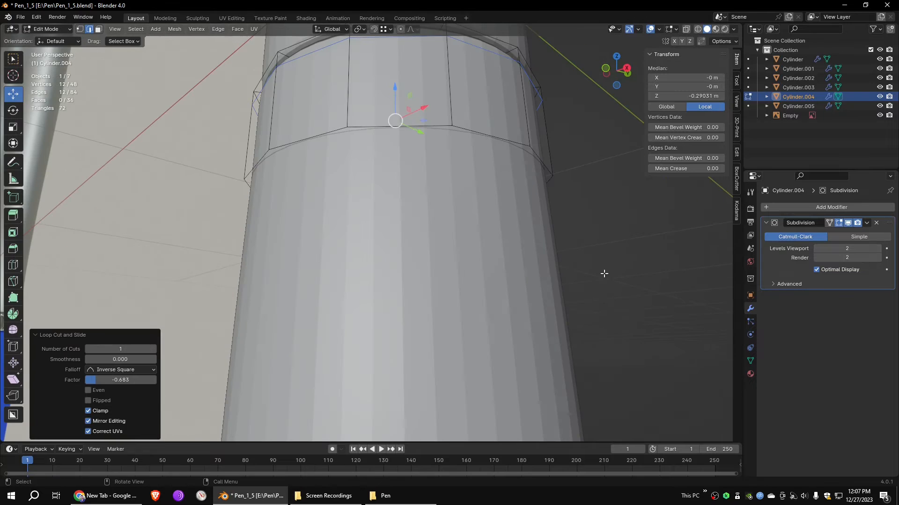
# Extrude the metal ring's bottom edge loop inward, scaling it to 0.908
pyautogui.click(479, 132)
pyautogui.keyDown('alt'); pyautogui.click(479, 131); pyautogui.keyUp('alt')
pyautogui.press('e')
pyautogui.press('s')
pyautogui.click(582, 189)
# Add a supporting edge loop just above the metal ring's bottom edge and leave Edit Mode
pyautogui.hotkey('ctrl', 'r')
pyautogui.click(522, 112)
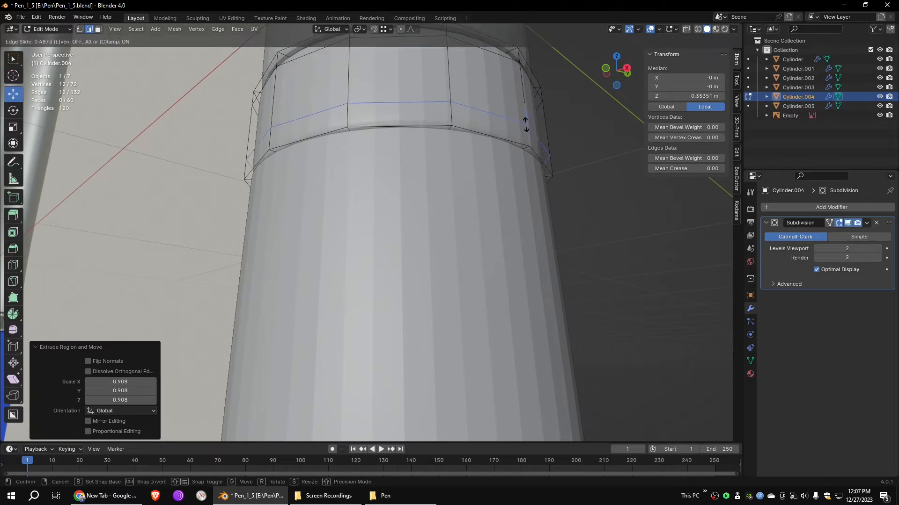
pyautogui.click(522, 140)
pyautogui.scroll(-3, 507, 195)
pyautogui.press('Tab')
# Extrude the grip's top edge loop inward
pyautogui.click(457, 219)
pyautogui.press('Tab')
pyautogui.click(461, 345)
pyautogui.keyDown('alt'); pyautogui.click(461, 346); pyautogui.keyUp('alt')
pyautogui.press('e')
pyautogui.press('s')
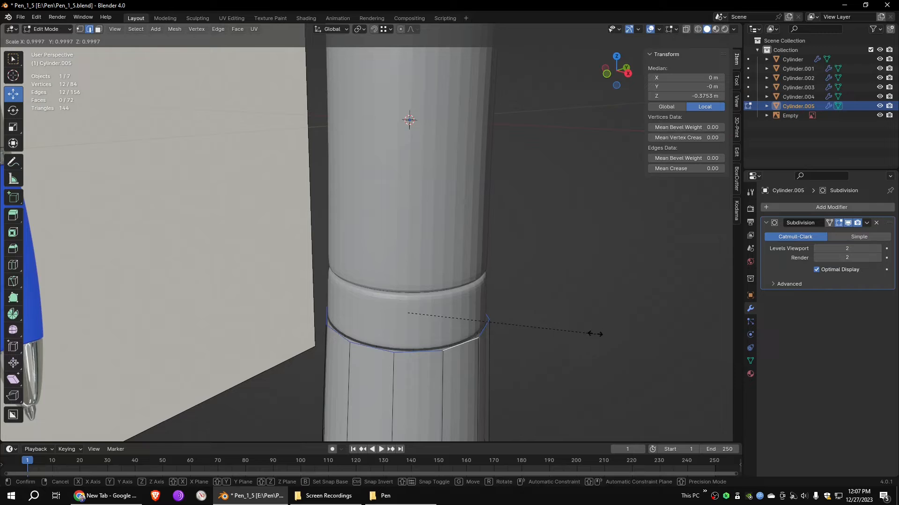
pyautogui.click(557, 335)
# Add a supporting edge loop just below the grip's top edge at slide factor -0.823
pyautogui.moveTo(558, 335); pyautogui.dragTo(555, 312, button='middle')
pyautogui.hotkey('ctrl', 'r')
pyautogui.click(487, 309)
pyautogui.click(488, 243)
# Extrude the grip's bottom edge loop inward
pyautogui.scroll(-4, 492, 234)
pyautogui.keyDown('shift'); pyautogui.moveTo(492, 234); pyautogui.dragTo(505, 150, button='middle'); pyautogui.keyUp('shift')
pyautogui.scroll(4, 510, 210)
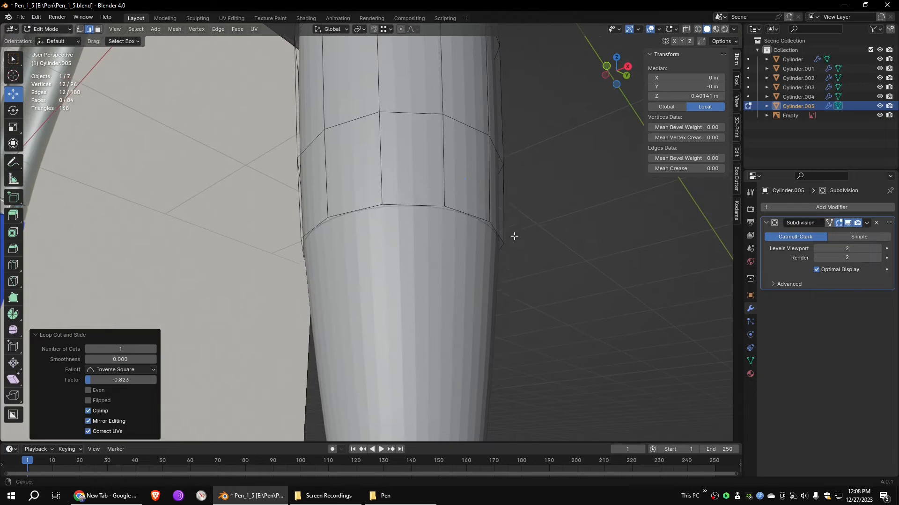
pyautogui.click(472, 219)
pyautogui.keyDown('alt'); pyautogui.click(471, 218); pyautogui.keyUp('alt')
pyautogui.press('e')
pyautogui.press('s')
pyautogui.click(541, 235)
# Add a supporting edge loop just above the grip's bottom edge at slide factor 0.785 and leave Edit Mode
pyautogui.hotkey('ctrl', 'r')
pyautogui.click(490, 199)
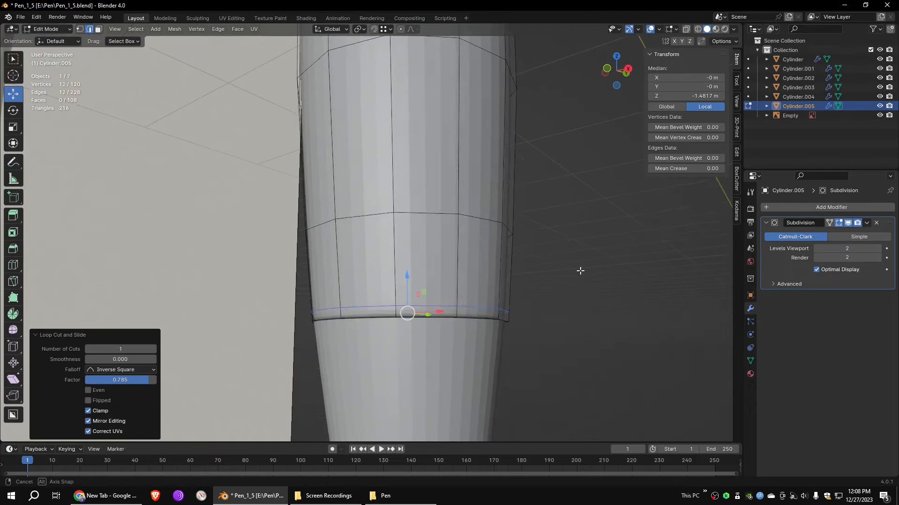
pyautogui.press('Tab')
# Extrude the top edge loop of the pen's tip section inward, scaling it about its centre
pyautogui.click(482, 344)
pyautogui.press('Tab')
pyautogui.moveTo(518, 330); pyautogui.dragTo(544, 302, button='middle')
pyautogui.scroll(1, 545, 301)
pyautogui.keyDown('alt'); pyautogui.click(503, 329); pyautogui.keyUp('alt')
pyautogui.press('e')
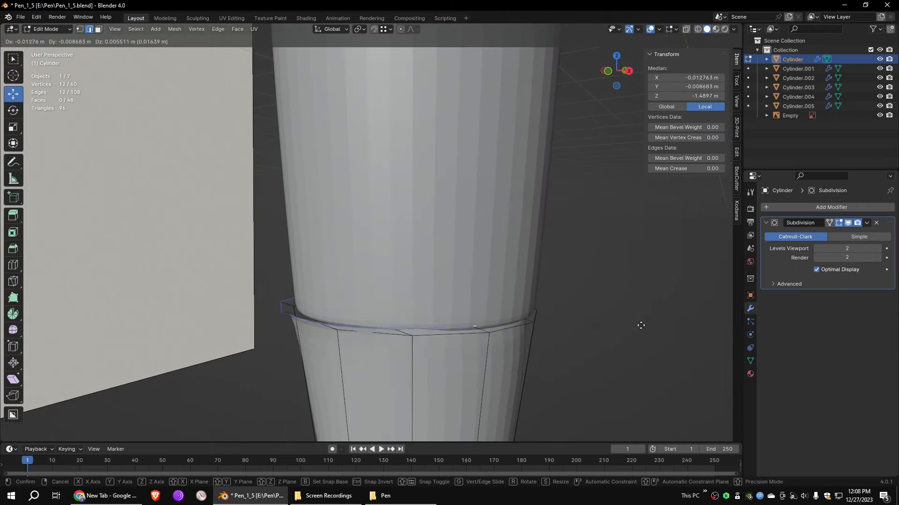
pyautogui.press('s')
pyautogui.click(601, 313)
# Add a supporting edge loop just below the tip section's top edge
pyautogui.moveTo(497, 271); pyautogui.dragTo(510, 126, button='middle')
pyautogui.hotkey('ctrl', 'r')
pyautogui.click(487, 250)
pyautogui.click(514, 144)
# Extrude the tip section's bottom edge loop inward, scaling it to 0.673 to match the refill width in the reference
pyautogui.scroll(-5, 496, 201)
pyautogui.scroll(4, 487, 187)
pyautogui.click(434, 248)
pyautogui.scroll(3, 440, 250)
pyautogui.keyDown('alt'); pyautogui.click(465, 256); pyautogui.keyUp('alt')
pyautogui.press('KP_3')
pyautogui.hotkey('alt', 'z')
pyautogui.scroll(3, 342, 221)
pyautogui.press('e')
pyautogui.press('s')
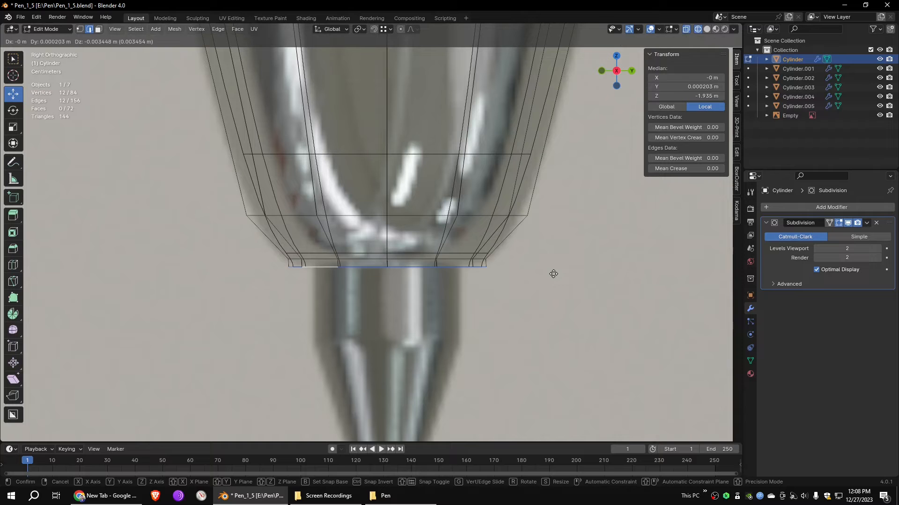
pyautogui.click(497, 278)
# Extrude the tip's bottom opening about 0.0084 m upward along Z and set the viewport subdivision level to 0
pyautogui.moveTo(497, 277); pyautogui.dragTo(530, 239, button='middle')
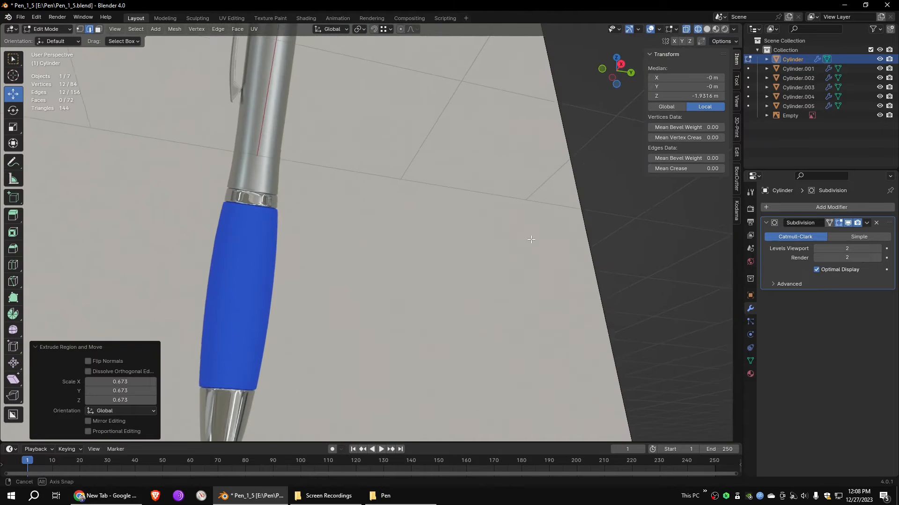
pyautogui.scroll(-3, 530, 239)
pyautogui.hotkey('shift', 'z')
pyautogui.moveTo(482, 271)
pyautogui.mouseDown(button='middle')
pyautogui.moveTo(511, 267)
pyautogui.moveTo(410, 217)
pyautogui.mouseUp(button='middle')
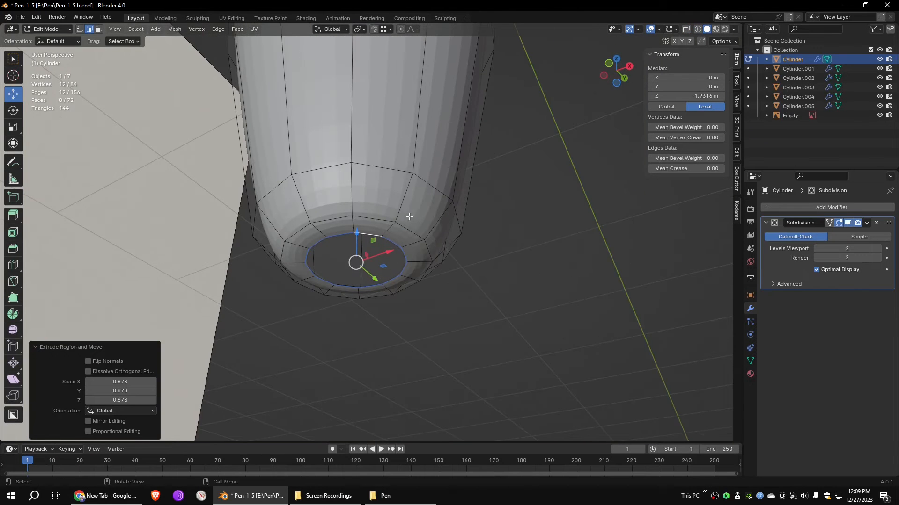
pyautogui.press('e')
pyautogui.press('z')
pyautogui.click(408, 203)
pyautogui.moveTo(836, 248); pyautogui.dragTo(815, 248)
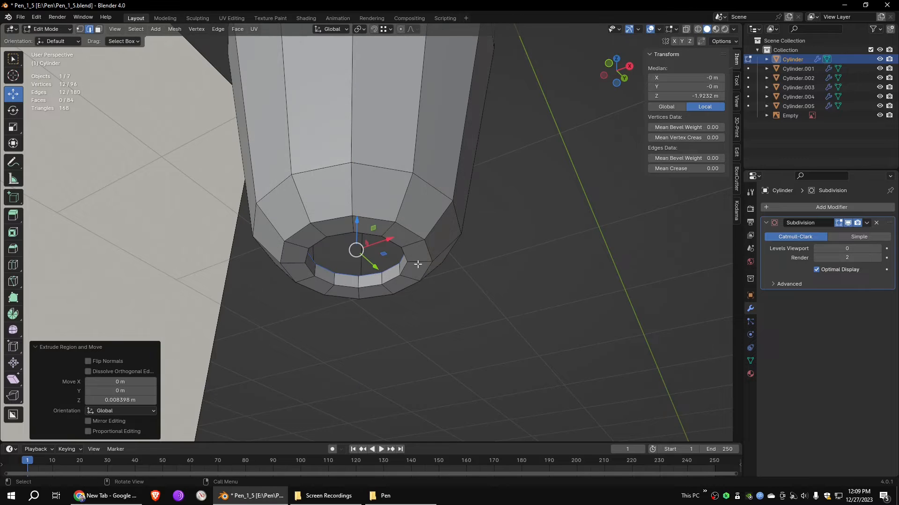
# Duplicate the face ring inside the tip's opening in place and separate it into its own object
pyautogui.press('3')
pyautogui.keyDown('alt'); pyautogui.click(359, 282); pyautogui.keyUp('alt')
pyautogui.scroll(2, 379, 296)
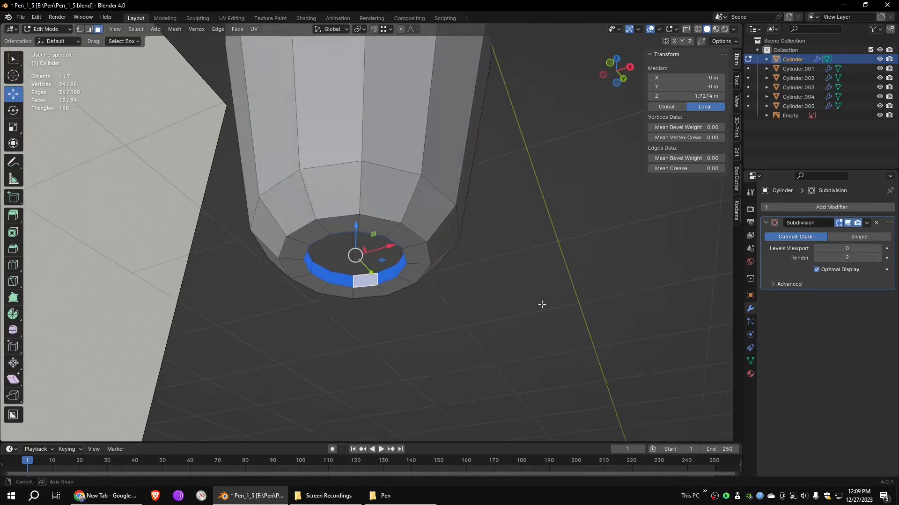
pyautogui.hotkey('shift', 'd')
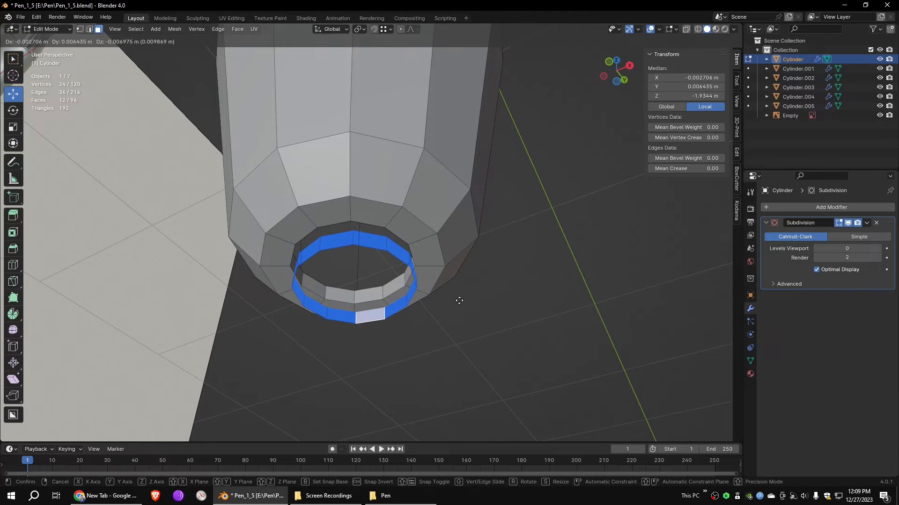
pyautogui.rightClick(460, 300)
pyautogui.rightClick(417, 284)
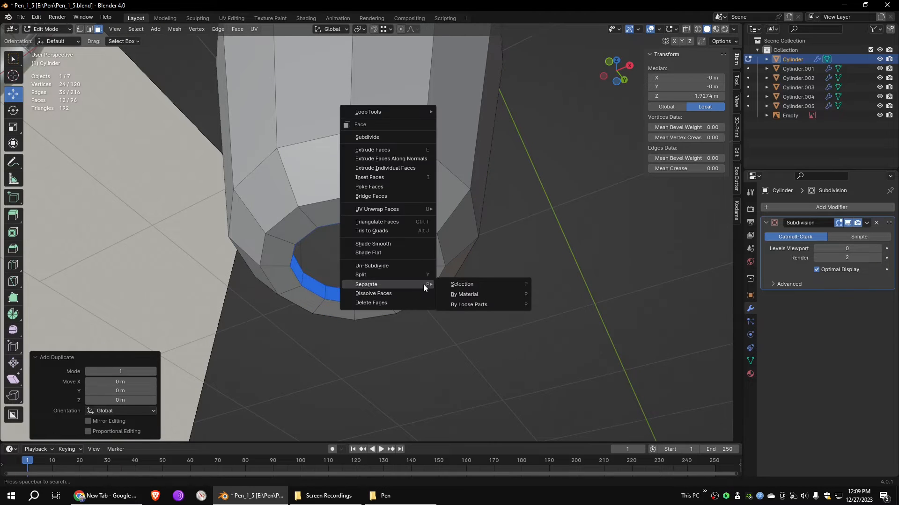
pyautogui.click(456, 285)
pyautogui.press('Tab')
# Extend the separated ring downward by moving its bottom edge loop below the tip's opening to form the nib tube
pyautogui.click(396, 280)
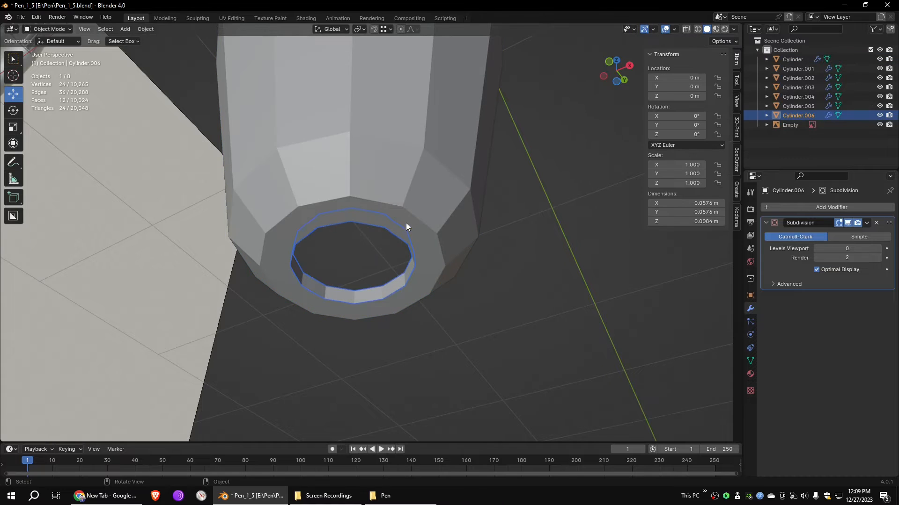
pyautogui.scroll(-3, 410, 225)
pyautogui.press('Tab')
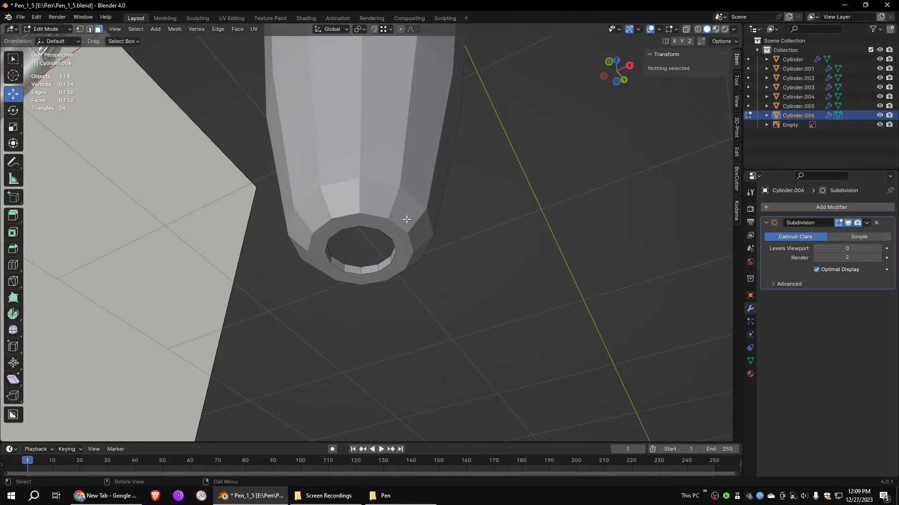
pyautogui.press('2')
pyautogui.click(369, 273)
pyautogui.moveTo(366, 232); pyautogui.dragTo(379, 276)
# Correct the normals of all the nib tube's faces so they point outward
pyautogui.click(697, 29)
pyautogui.press('a')
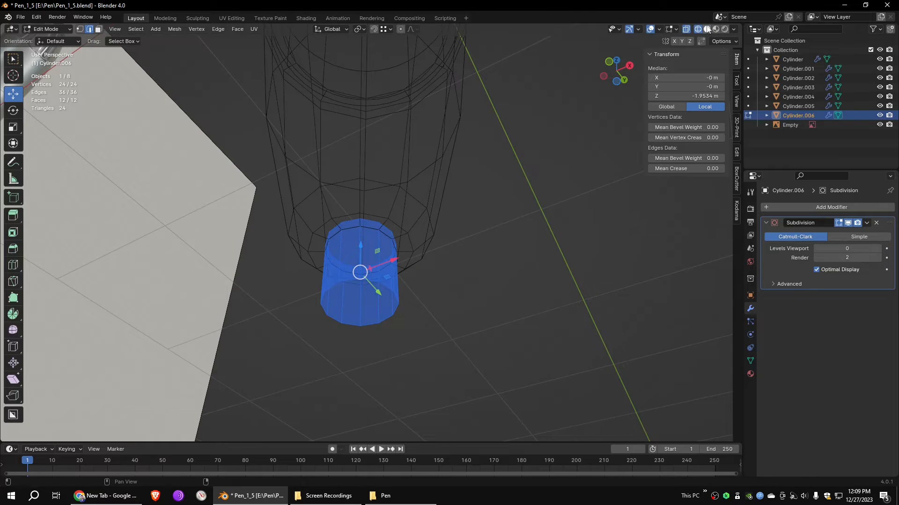
pyautogui.click(707, 29)
pyautogui.click(175, 29)
pyautogui.moveTo(204, 187)
pyautogui.click(286, 187)
pyautogui.click(406, 217)
# Raise the nib tube's bottom edge loop 0.013541 m along Z to match the shoulder in the reference
pyautogui.moveTo(463, 247); pyautogui.dragTo(412, 304, button='middle')
pyautogui.click(380, 314)
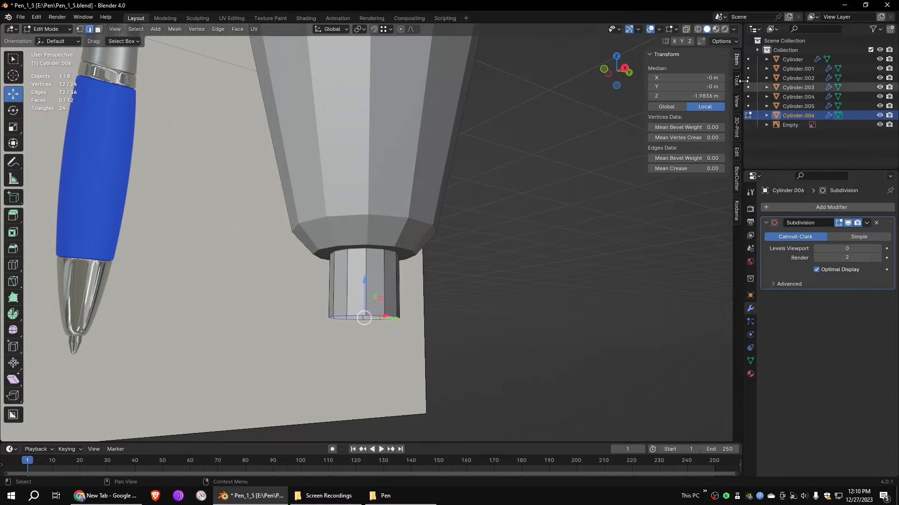
pyautogui.click(624, 68)
pyautogui.moveTo(369, 277); pyautogui.dragTo(377, 262)
# Extrude the nib's bottom edge loop downward and scale it in to form the tapered end
pyautogui.press('e')
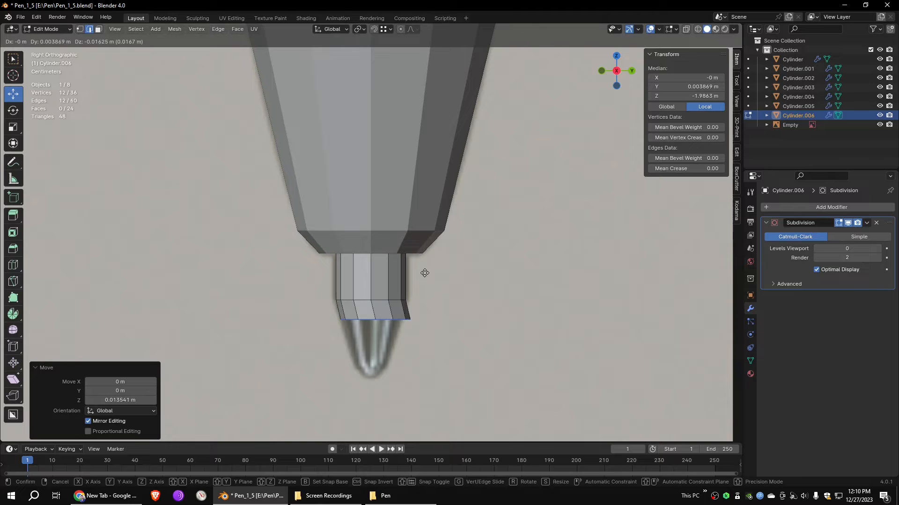
pyautogui.click(417, 321)
pyautogui.press('s')
pyautogui.click(400, 318)
# Extrude the nib's end loop inward to form a rim and extrude it 0.002141 m up into the nib
pyautogui.moveTo(400, 318); pyautogui.dragTo(525, 257, button='middle')
pyautogui.press('e')
pyautogui.press('s')
pyautogui.click(496, 286)
pyautogui.press('e')
pyautogui.click(500, 342)
# Set the nib's subdivision level to 2 and add supporting edge loops on both sides of its shoulder
pyautogui.hotkey('ctrl', '2')
pyautogui.hotkey('ctrl', 'r')
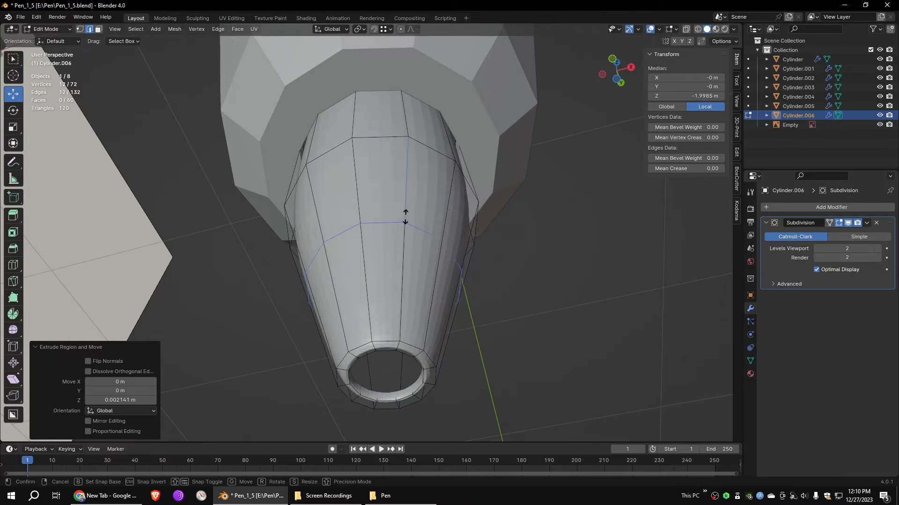
pyautogui.click(421, 155)
pyautogui.click(408, 129)
pyautogui.hotkey('ctrl', 'r')
pyautogui.click(412, 108)
pyautogui.click(418, 124)
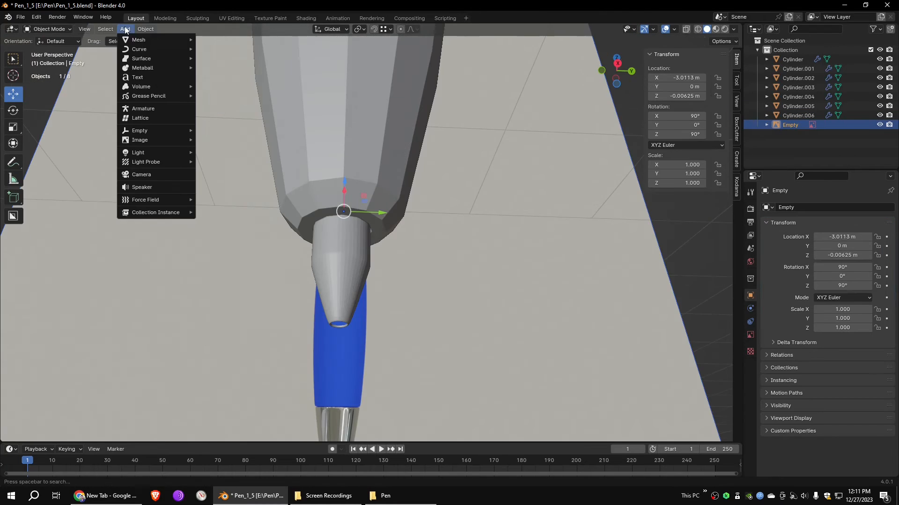
# Add a UV sphere with 32 segments and 16 rings and scale it down for the ballpoint
pyautogui.moveTo(145, 43)
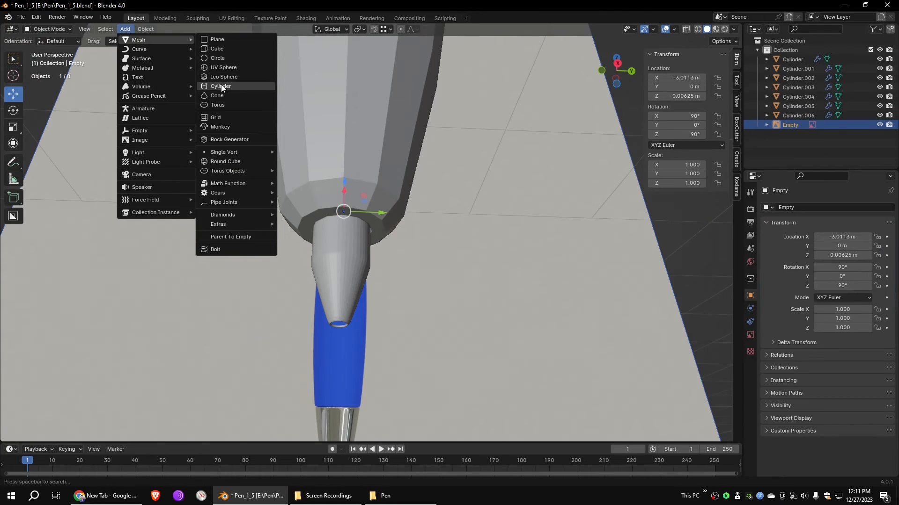
pyautogui.click(225, 66)
pyautogui.scroll(-7, 507, 149)
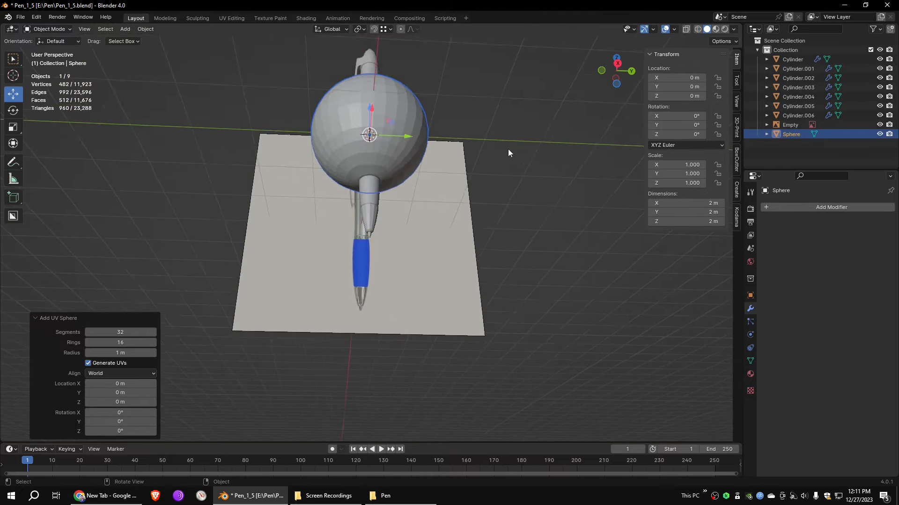
pyautogui.scroll(1, 507, 148)
pyautogui.press('s')
pyautogui.click(397, 111)
# Position the sphere just beneath the nib at Z -2.0372 m and scale it to 0.033
pyautogui.moveTo(398, 111); pyautogui.dragTo(385, 126, button='middle')
pyautogui.moveTo(369, 56); pyautogui.dragTo(369, 209)
pyautogui.click(617, 69)
pyautogui.scroll(9, 416, 253)
pyautogui.press('s')
pyautogui.click(385, 297)
pyautogui.scroll(4, 373, 300)
pyautogui.moveTo(341, 364); pyautogui.dragTo(342, 303)
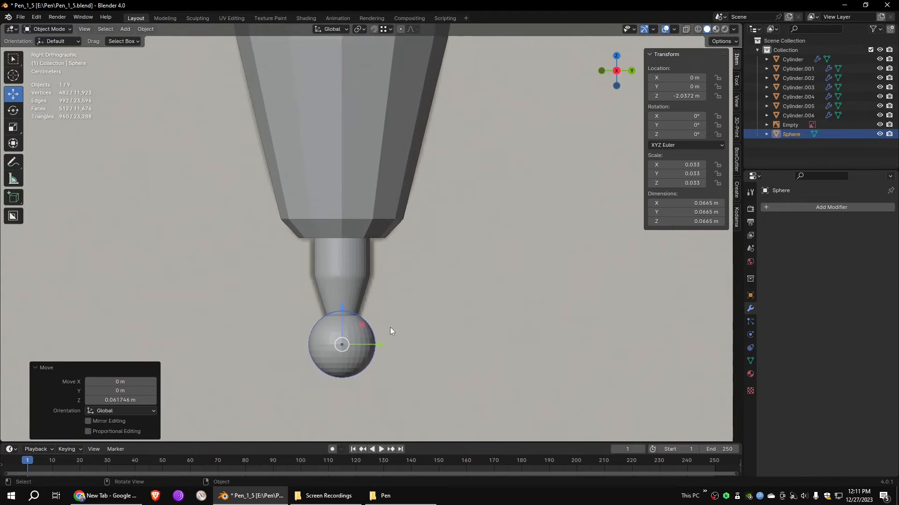
# Shrink the sphere further and raise it to the nib's opening
pyautogui.scroll(11, 468, 281)
pyautogui.press('s')
pyautogui.rightClick(591, 257)
pyautogui.scroll(-2, 572, 274)
pyautogui.press('s')
pyautogui.click(416, 393)
pyautogui.moveTo(361, 368); pyautogui.dragTo(372, 310)
# Refine the ball's scale and height so that it sits inside the nib's rim
pyautogui.moveTo(548, 323); pyautogui.dragTo(585, 271, button='middle')
pyautogui.press('s')
pyautogui.click(566, 273)
pyautogui.press('s')
pyautogui.click(473, 260)
pyautogui.moveTo(399, 270); pyautogui.dragTo(399, 250)
pyautogui.click(543, 280)
# Set the tip section's viewport subdivision level back to 2
pyautogui.scroll(-9, 543, 280)
pyautogui.moveTo(543, 280); pyautogui.dragTo(510, 309, button='middle')
pyautogui.scroll(-4, 488, 248)
pyautogui.keyDown('shift'); pyautogui.moveTo(488, 248); pyautogui.dragTo(499, 337, button='middle'); pyautogui.keyUp('shift')
pyautogui.click(393, 211)
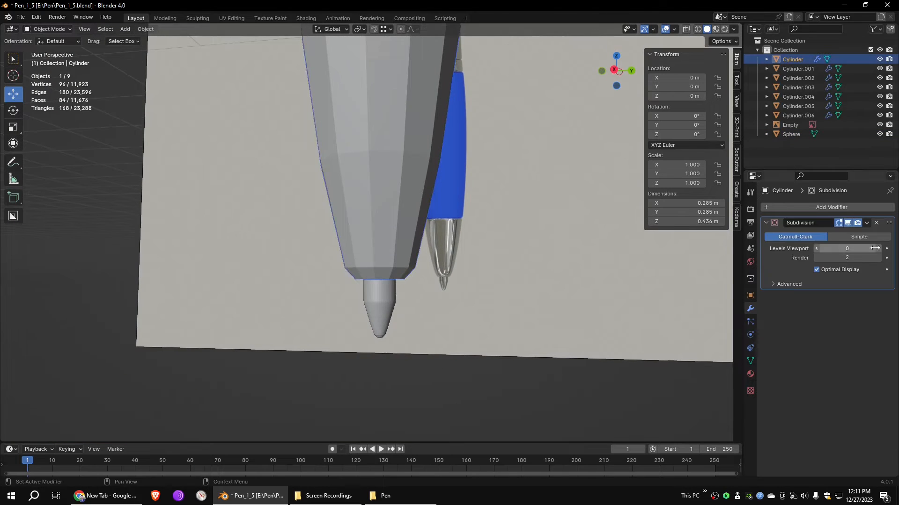
pyautogui.click(874, 248)
pyautogui.click(873, 249)
pyautogui.scroll(-6, 492, 208)
pyautogui.scroll(6, 495, 266)
# Move the edge loop at the tip section's lower end slightly upward and leave Edit Mode
pyautogui.moveTo(442, 300); pyautogui.dragTo(465, 263, button='middle')
pyautogui.press('Tab')
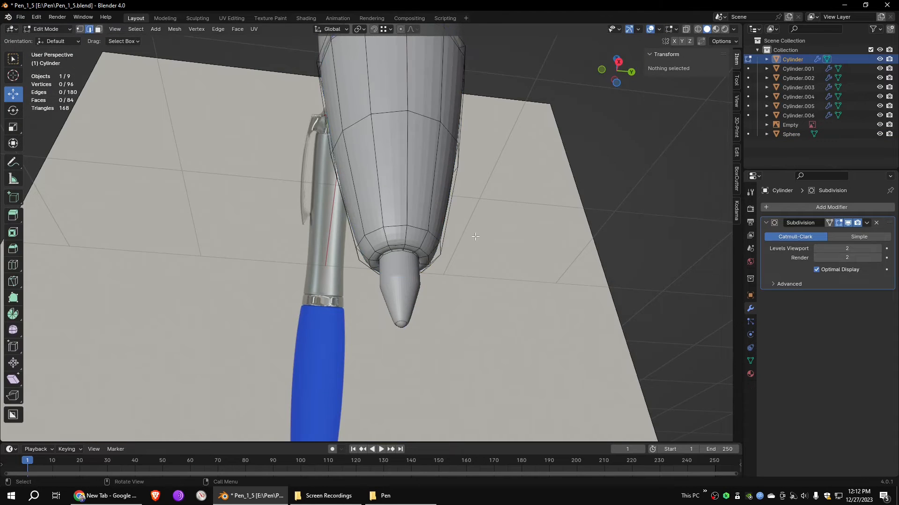
pyautogui.scroll(2, 466, 253)
pyautogui.click(453, 266)
pyautogui.click(606, 279)
pyautogui.click(471, 266)
pyautogui.moveTo(418, 254); pyautogui.dragTo(419, 247)
pyautogui.click(635, 252)
pyautogui.scroll(-3, 635, 253)
pyautogui.moveTo(635, 253); pyautogui.dragTo(587, 262, button='middle')
pyautogui.press('Tab')
pyautogui.scroll(-6, 585, 224)
pyautogui.moveTo(585, 223); pyautogui.dragTo(493, 211, button='middle')
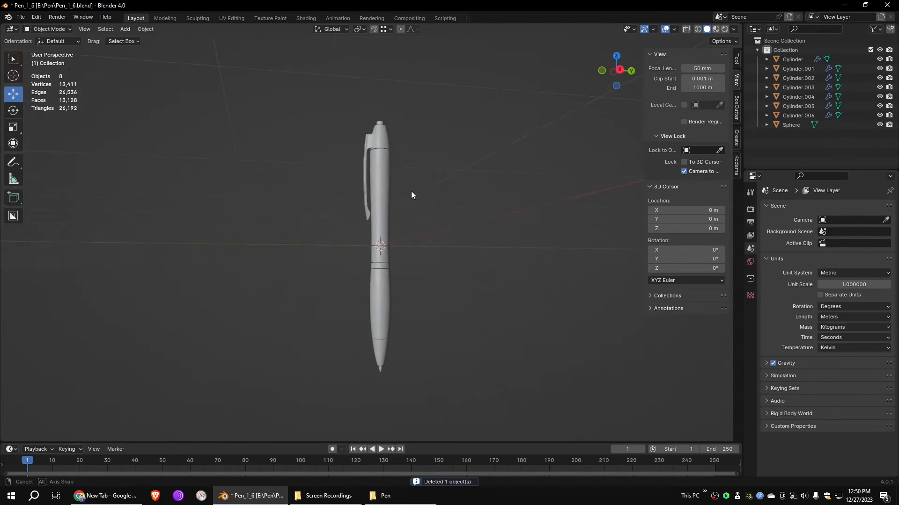
# Scale down all the pen's parts together and move them 0.38043 m up along Z
pyautogui.moveTo(411, 192); pyautogui.dragTo(337, 208, button='middle')
pyautogui.press('s')
pyautogui.click(333, 237)
pyautogui.press('g')
pyautogui.press('z')
pyautogui.click(454, 221)
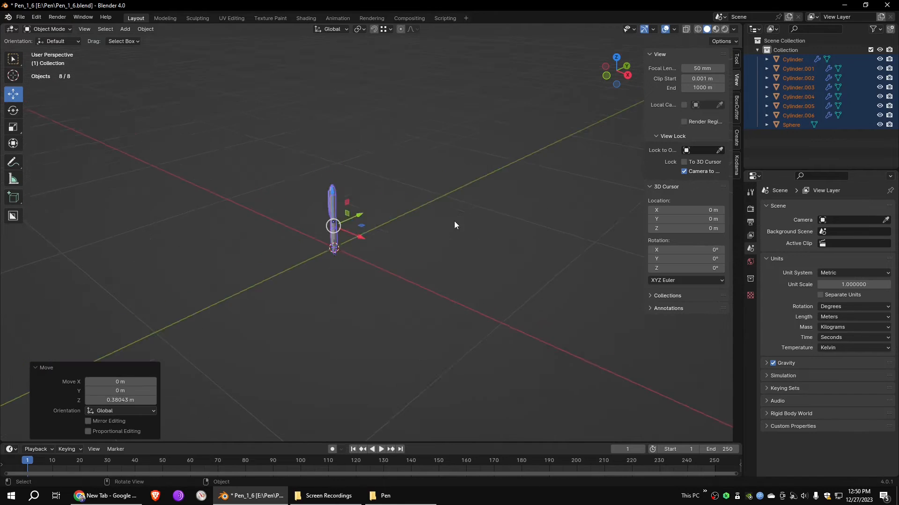
# Adjust the height of the whole pen by moving all its parts along Z
pyautogui.moveTo(454, 220); pyautogui.dragTo(428, 211, button='middle')
pyautogui.press('KP_Decimal')
pyautogui.press('g')
pyautogui.press('z')
pyautogui.click(554, 335)
pyautogui.moveTo(554, 335); pyautogui.dragTo(553, 341, button='middle')
# Rotate the whole pen by 90° to lay it along the Y axis, and lower it 0.15578 m along Z
pyautogui.click(17, 112)
pyautogui.moveTo(366, 186)
pyautogui.mouseDown()
pyautogui.moveTo(398, 196)
pyautogui.moveTo(389, 206)
pyautogui.moveTo(373, 178)
pyautogui.mouseUp()
pyautogui.write('90-90')
pyautogui.moveTo(364, 228); pyautogui.dragTo(375, 320)
pyautogui.press('KP_3')
pyautogui.click(13, 59)
pyautogui.moveTo(399, 197); pyautogui.dragTo(463, 212, button='middle')
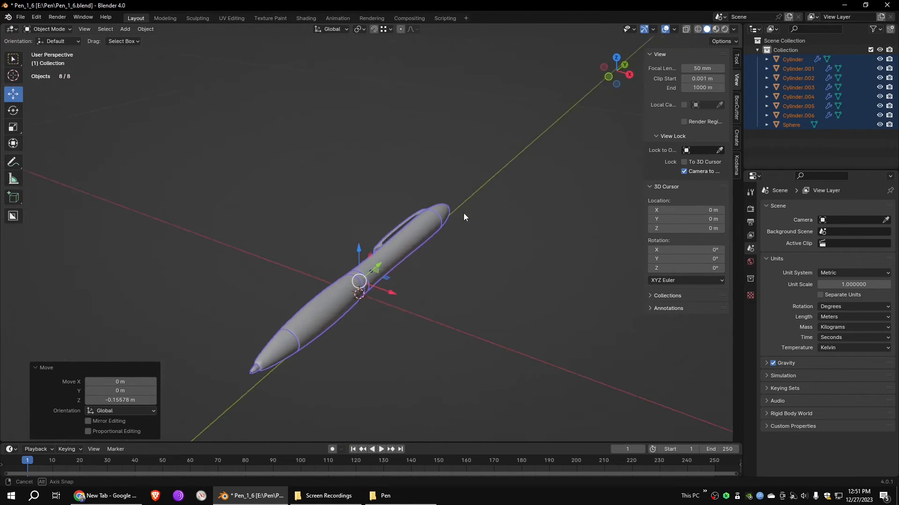
# Select all the pen's parts and apply smooth shading to them
pyautogui.click(539, 216)
pyautogui.moveTo(539, 215); pyautogui.dragTo(523, 215, button='middle')
pyautogui.press('a')
pyautogui.scroll(6, 539, 271)
pyautogui.click(145, 29)
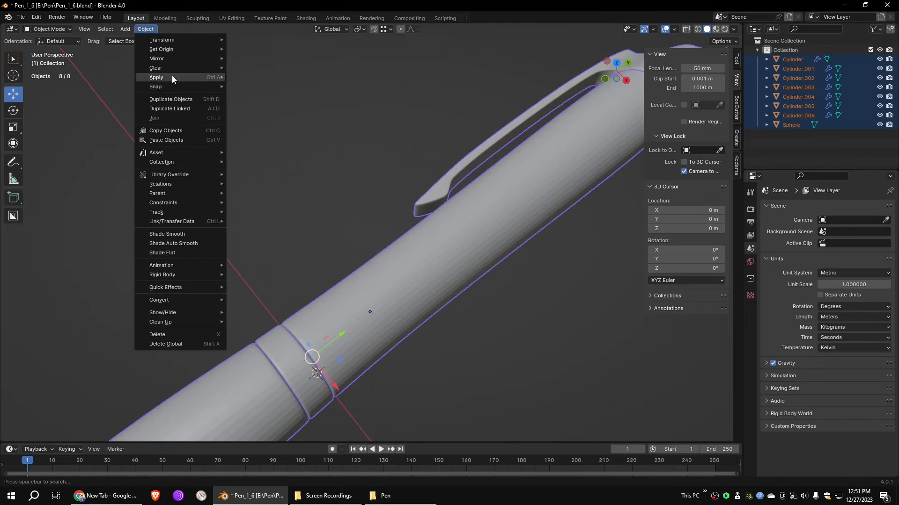
pyautogui.click(180, 235)
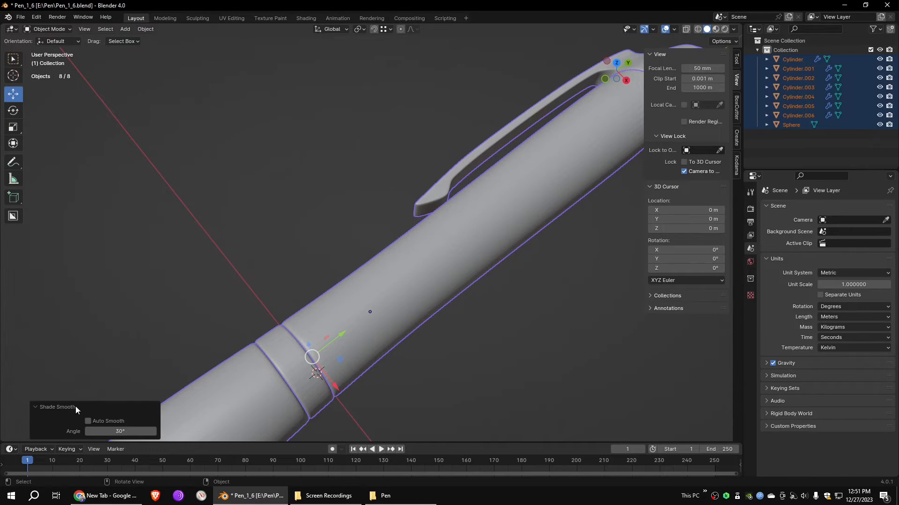
pyautogui.moveTo(673, 346); pyautogui.dragTo(535, 213, button='middle')
pyautogui.scroll(-4, 549, 293)
# Show the scene in Material Preview and add a new metal material to the pen's upper barrel
pyautogui.click(528, 227)
pyautogui.click(486, 180)
pyautogui.moveTo(507, 260); pyautogui.dragTo(501, 287, button='middle')
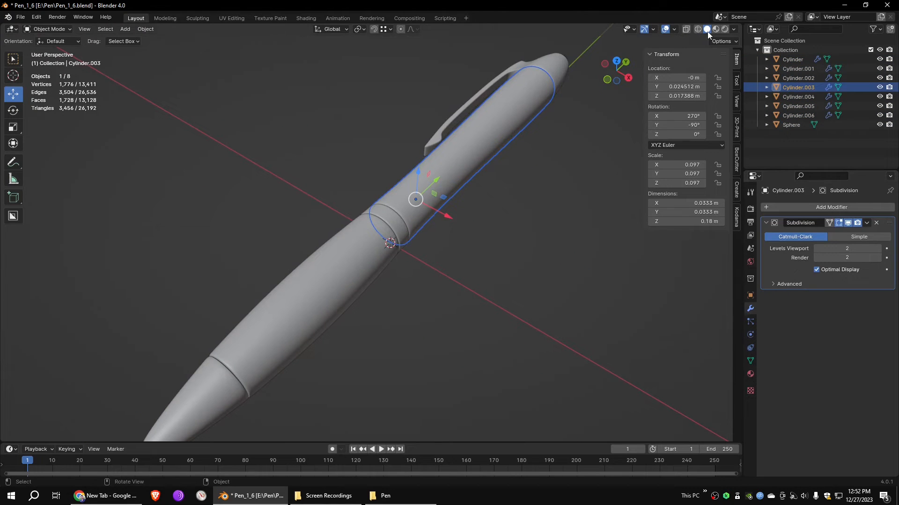
pyautogui.click(716, 30)
pyautogui.click(752, 373)
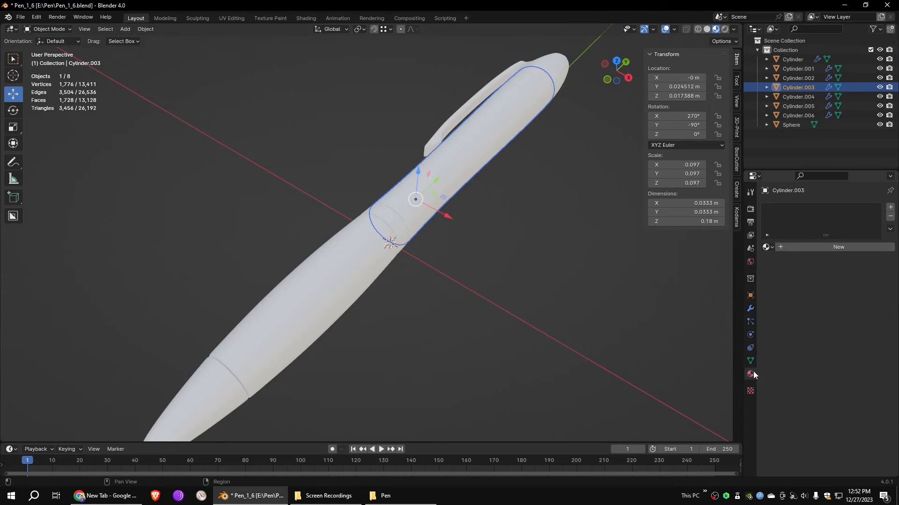
pyautogui.click(801, 246)
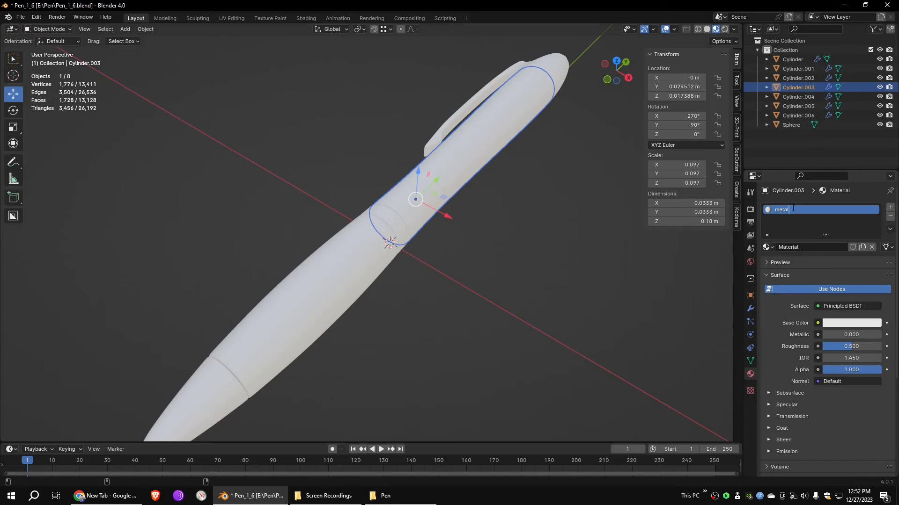
# Give the upper barrel's material a light grey base color, metallic 1.000 and roughness 0.421, and name it metal_rough1
pyautogui.click(862, 322)
pyautogui.click(871, 201)
pyautogui.moveTo(530, 254); pyautogui.dragTo(521, 262, button='middle')
pyautogui.moveTo(836, 334); pyautogui.dragTo(881, 334)
pyautogui.moveTo(457, 238); pyautogui.dragTo(432, 248, button='middle')
pyautogui.keyDown('shift'); pyautogui.moveTo(270, 343); pyautogui.dragTo(450, 318, button='middle'); pyautogui.keyUp('shift')
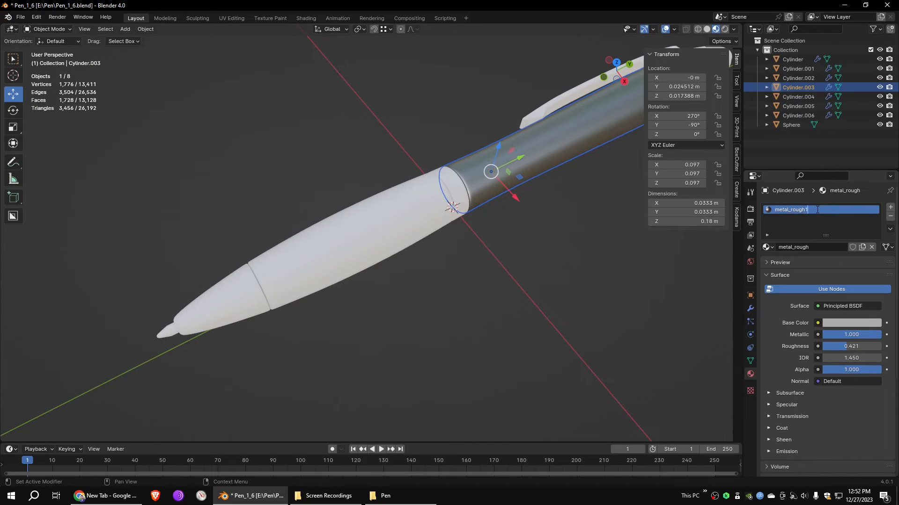
# Create a light grey material named metal_shiny on the middle ring, with metallic 1.000 and roughness 0.067
pyautogui.click(448, 210)
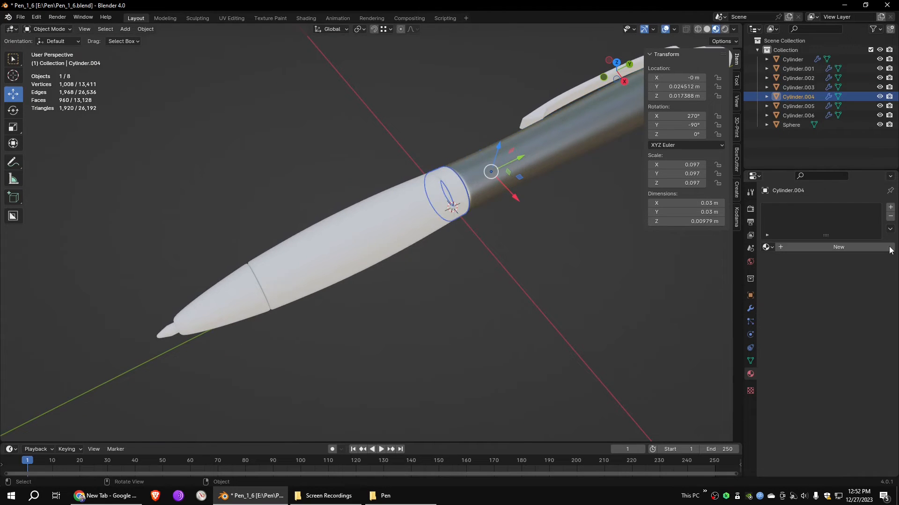
pyautogui.click(835, 246)
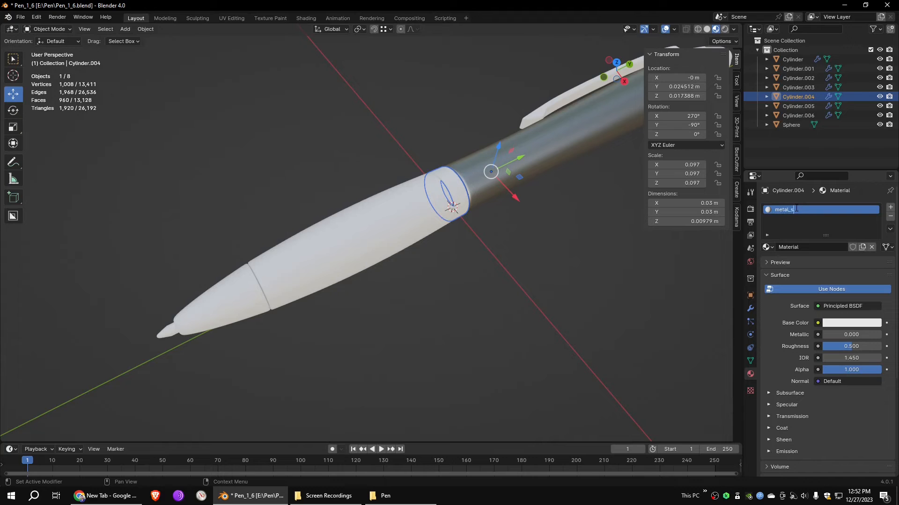
pyautogui.click(843, 323)
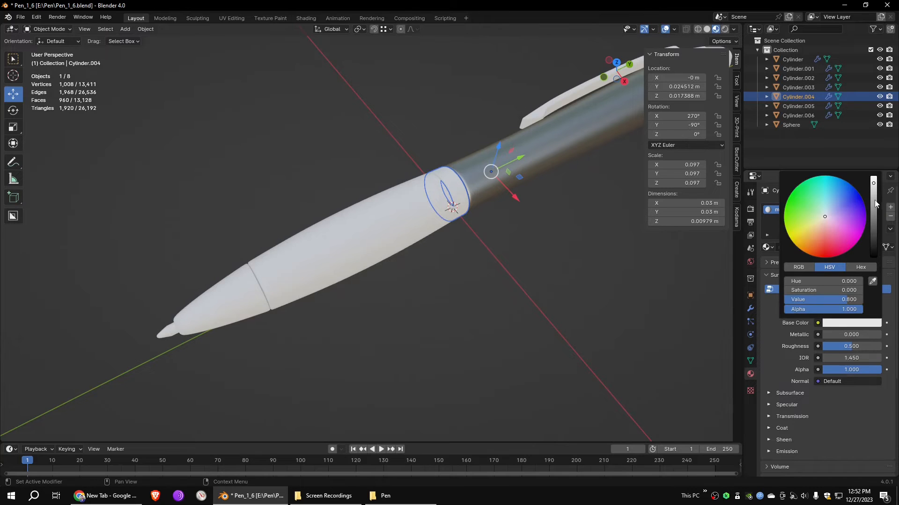
pyautogui.moveTo(876, 205); pyautogui.dragTo(874, 219)
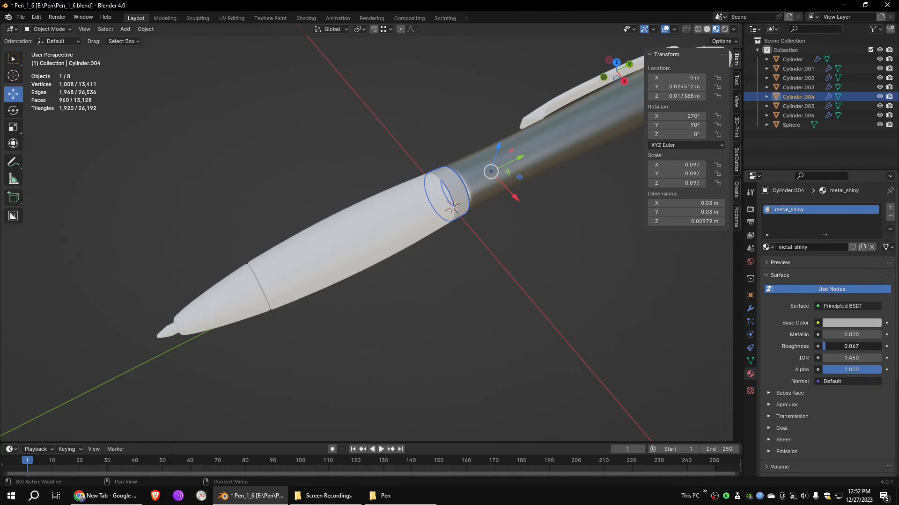
pyautogui.moveTo(864, 334); pyautogui.dragTo(882, 335)
# Assign the existing metal_shiny material to the ball at the pen's tip
pyautogui.moveTo(375, 369); pyautogui.dragTo(204, 322, button='middle')
pyautogui.click(212, 309)
pyautogui.click(769, 247)
pyautogui.click(791, 270)
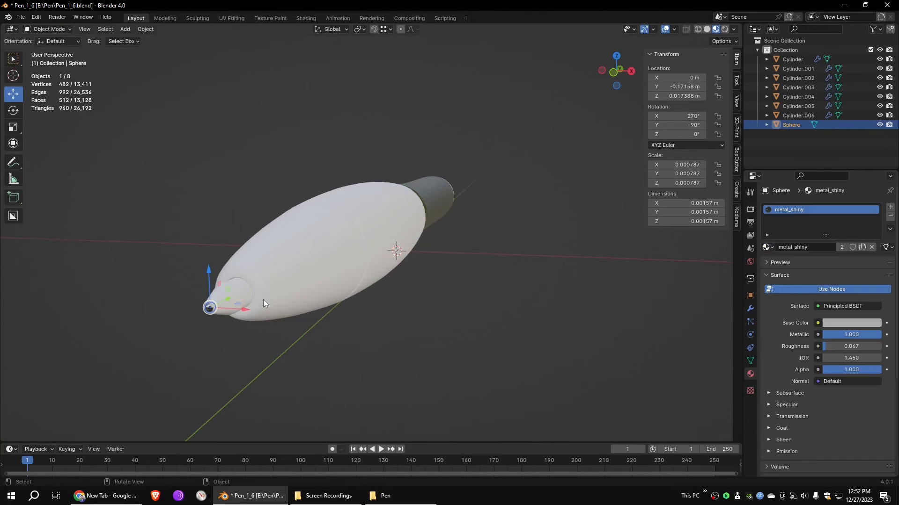
# Create a light grey material named metal_rough2 on the nib, with metallic 1.000 and roughness 0.374
pyautogui.click(240, 299)
pyautogui.click(836, 247)
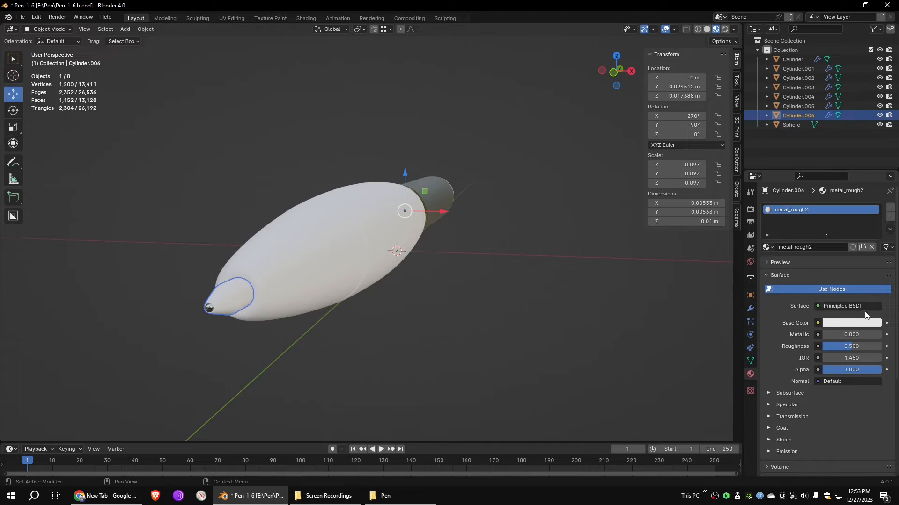
pyautogui.click(862, 323)
pyautogui.moveTo(875, 206); pyautogui.dragTo(873, 203)
pyautogui.moveTo(831, 334); pyautogui.dragTo(887, 335)
pyautogui.moveTo(872, 346); pyautogui.dragTo(866, 347)
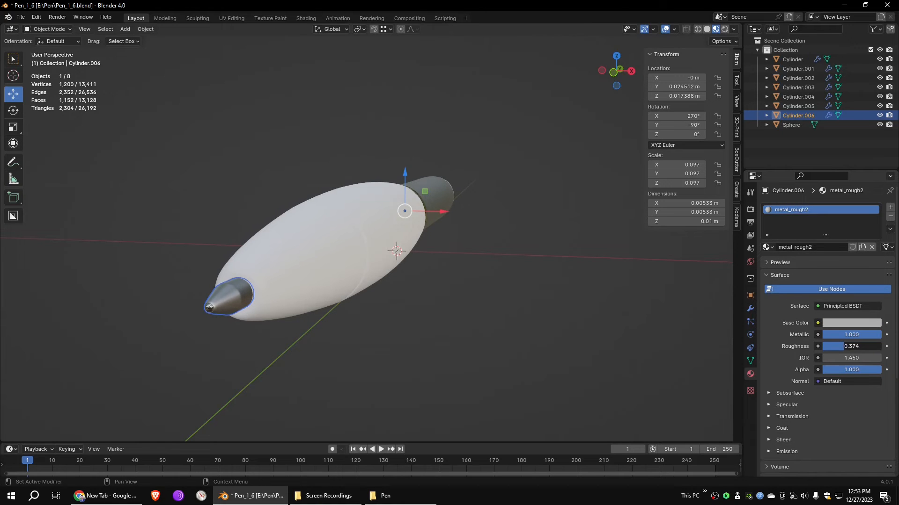
# Assign the existing metal_shiny material to the tip section behind the nib
pyautogui.moveTo(456, 258); pyautogui.dragTo(407, 283, button='middle')
pyautogui.click(182, 270)
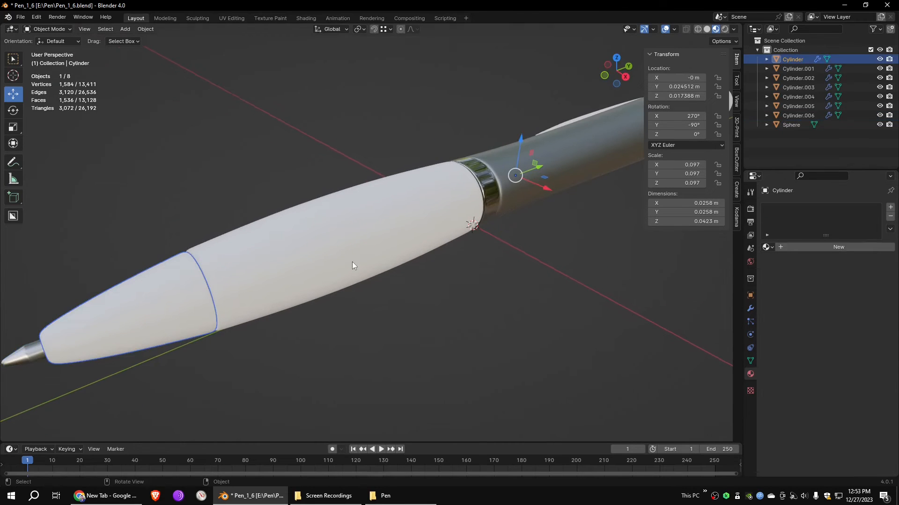
pyautogui.click(767, 247)
pyautogui.click(792, 279)
pyautogui.click(546, 290)
pyautogui.moveTo(546, 290); pyautogui.dragTo(527, 301, button='middle')
# Assign the existing metal_shiny material to the end cap with the clip
pyautogui.scroll(-5, 552, 289)
pyautogui.scroll(1, 527, 302)
pyautogui.moveTo(384, 269); pyautogui.dragTo(527, 294, button='middle')
pyautogui.click(539, 261)
pyautogui.click(768, 247)
pyautogui.click(791, 279)
# Create a material named grey on the push button, with a mid-grey base color and roughness 0.539
pyautogui.moveTo(571, 276); pyautogui.dragTo(497, 304, button='middle')
pyautogui.click(485, 392)
pyautogui.click(844, 246)
pyautogui.click(851, 323)
pyautogui.moveTo(873, 186); pyautogui.dragTo(872, 216)
pyautogui.doubleClick(798, 209)
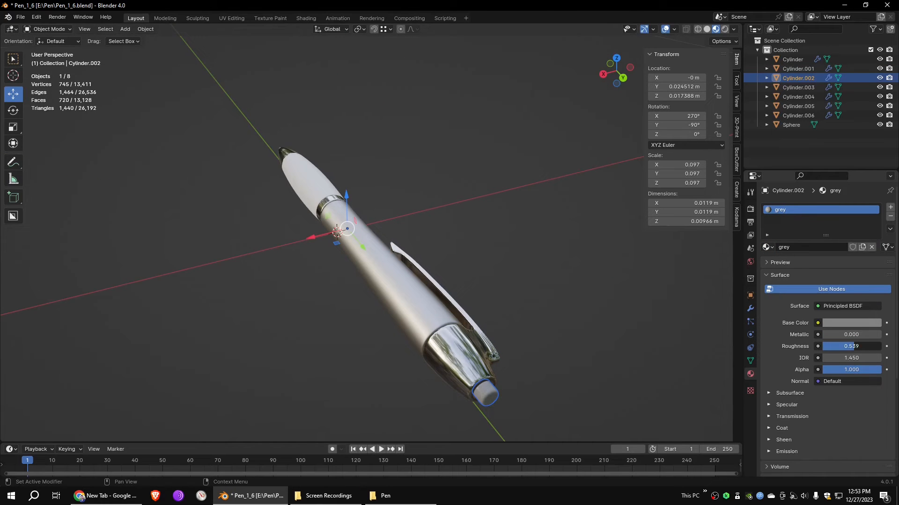
# Change the push button's base color to a dark teal with hue about 0.484, saturation 0.683 and value 0.063
pyautogui.click(850, 323)
pyautogui.click(873, 235)
pyautogui.moveTo(543, 290); pyautogui.dragTo(554, 290, button='middle')
pyautogui.click(851, 322)
pyautogui.moveTo(827, 216); pyautogui.dragTo(823, 197)
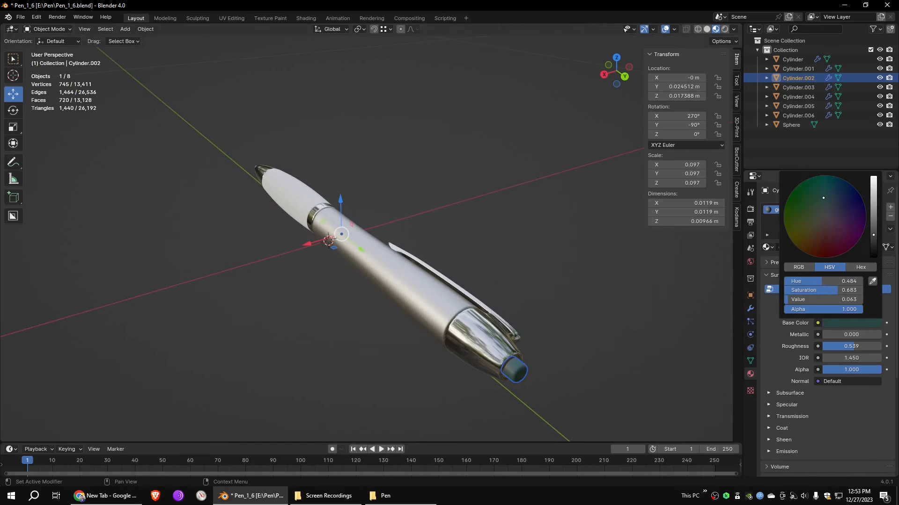
# Add a new material to the grip with a teal green base color and roughness 0.634
pyautogui.moveTo(365, 281); pyautogui.dragTo(442, 307, button='middle')
pyautogui.click(157, 310)
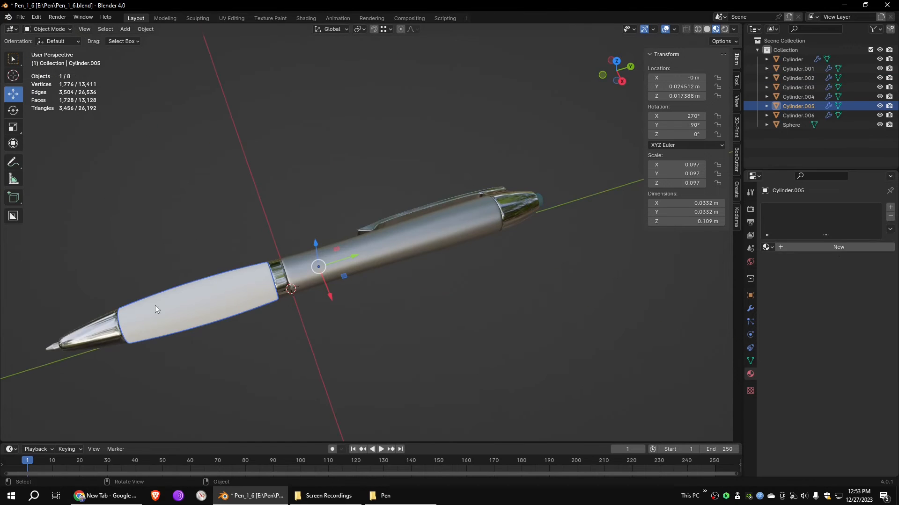
pyautogui.click(833, 251)
pyautogui.click(855, 323)
pyautogui.moveTo(825, 213); pyautogui.dragTo(821, 187)
pyautogui.click(872, 203)
pyautogui.moveTo(873, 203); pyautogui.dragTo(873, 218)
pyautogui.scroll(3, 79, 331)
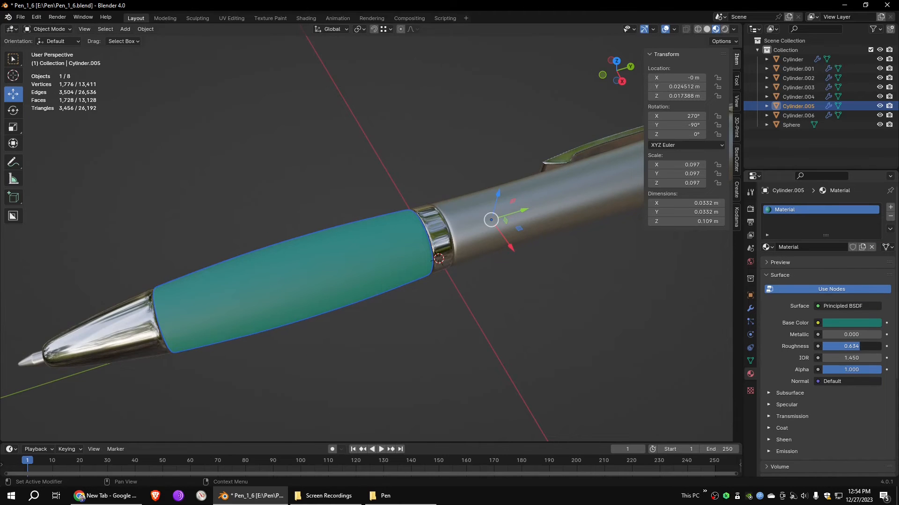
pyautogui.scroll(-5, 537, 276)
pyautogui.moveTo(538, 276); pyautogui.dragTo(513, 284, button='middle')
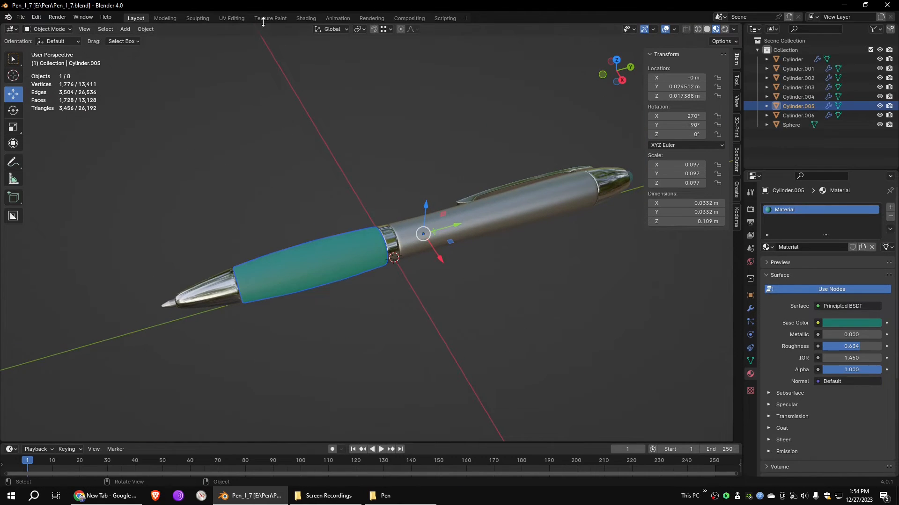
# Open the UV Editing workspace, widen its 3D view and switch from Quad View to a single perspective view
pyautogui.click(232, 18)
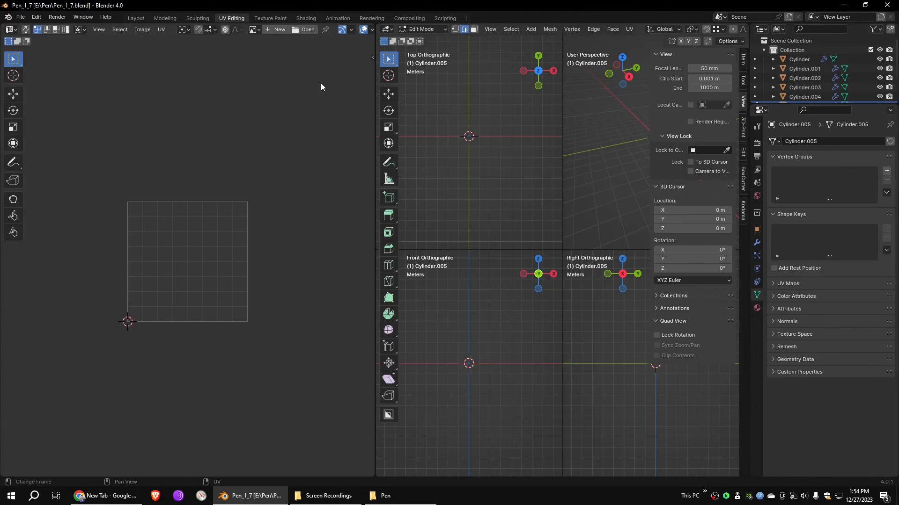
pyautogui.moveTo(373, 129); pyautogui.dragTo(300, 129)
pyautogui.hotkey('ctrl', 'alt', 'q')
pyautogui.press('KP_1')
pyautogui.moveTo(572, 261)
pyautogui.mouseDown(button='middle')
pyautogui.moveTo(564, 261)
pyautogui.moveTo(572, 255)
pyautogui.mouseUp(button='middle')
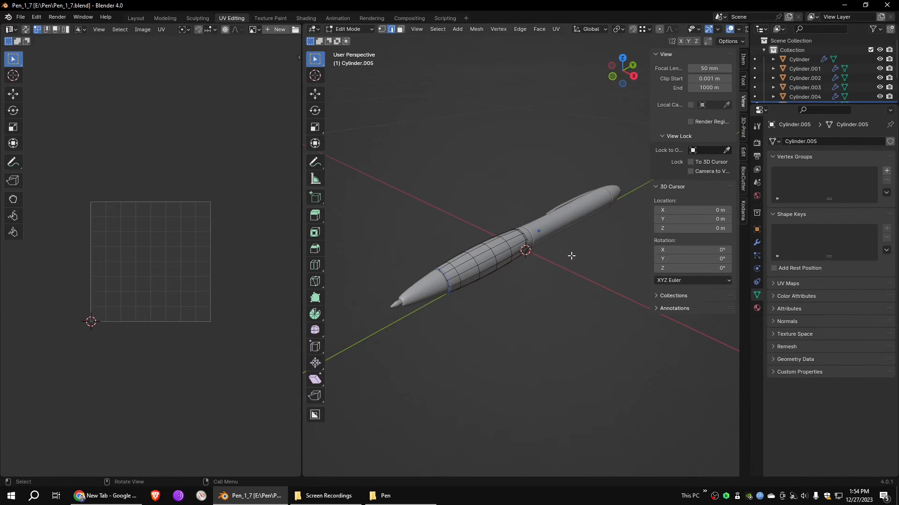
# Isolate the grip in Local View and return to editing its mesh
pyautogui.press('Tab')
pyautogui.click(408, 29)
pyautogui.moveTo(386, 29)
pyautogui.moveTo(421, 116)
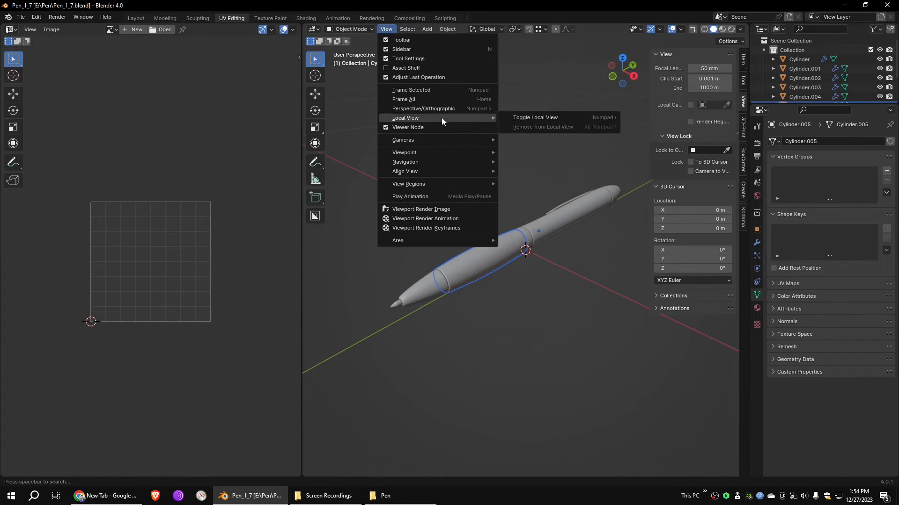
pyautogui.click(539, 117)
pyautogui.press('Tab')
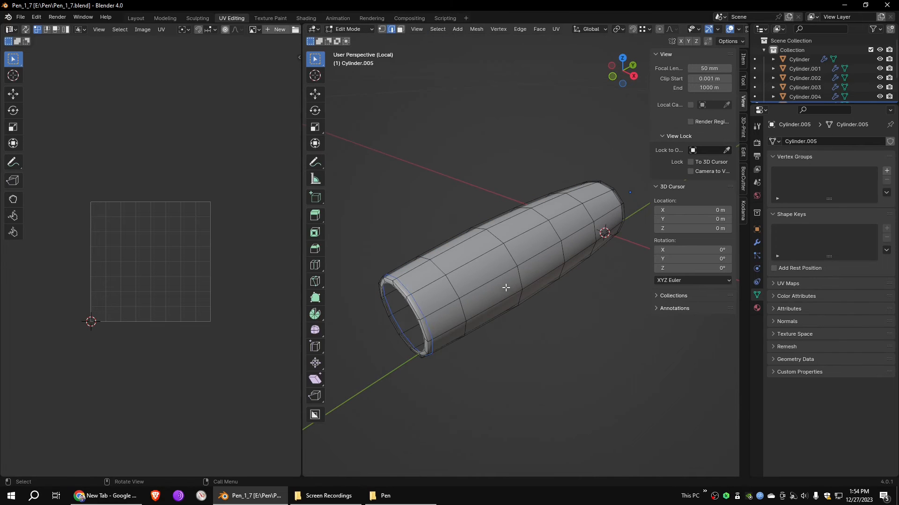
# Mark seams around the grip's end rims and along one lengthwise line of edges
pyautogui.moveTo(521, 352); pyautogui.dragTo(508, 272, button='middle')
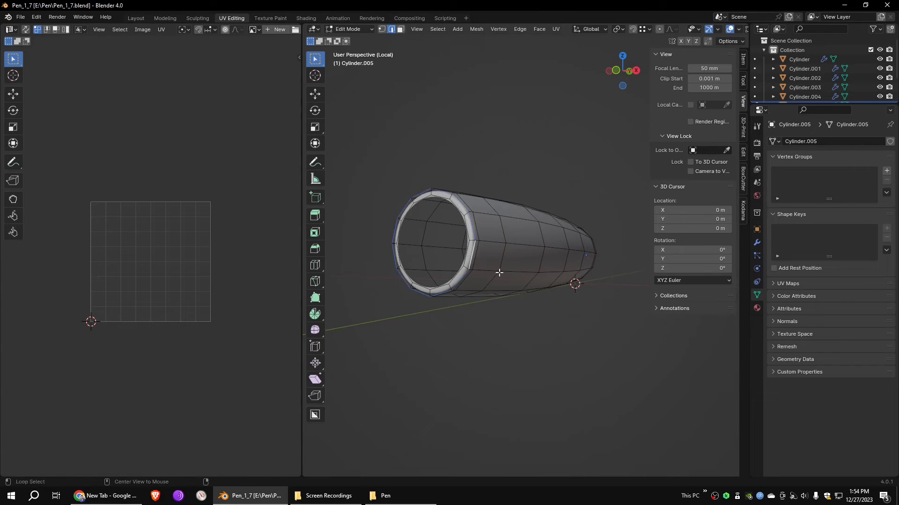
pyautogui.moveTo(587, 328); pyautogui.dragTo(504, 303, button='middle')
pyautogui.keyDown('alt'); pyautogui.keyDown('shift'); pyautogui.click(561, 264); pyautogui.keyUp('shift'); pyautogui.keyUp('alt')
pyautogui.moveTo(560, 264); pyautogui.dragTo(451, 235, button='middle')
pyautogui.moveTo(525, 282); pyautogui.dragTo(551, 290, button='middle')
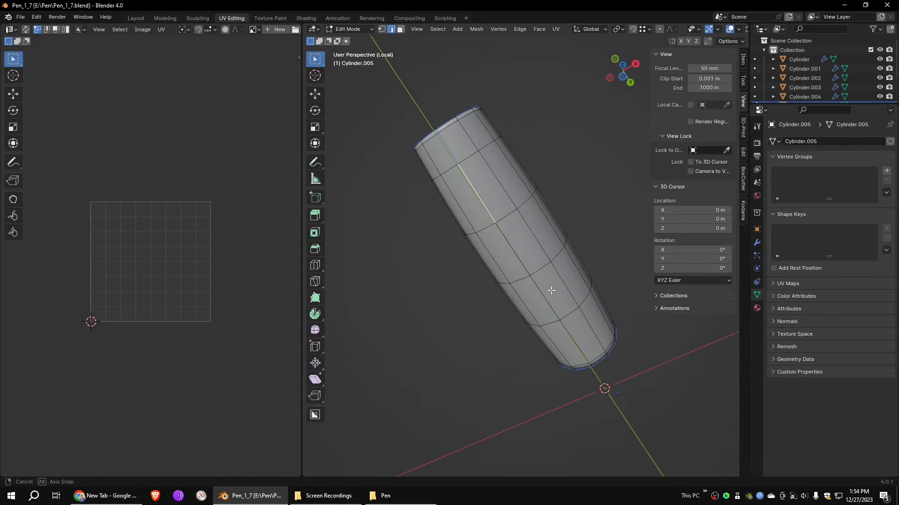
pyautogui.moveTo(608, 352); pyautogui.dragTo(627, 214, button='middle')
pyautogui.rightClick(529, 274)
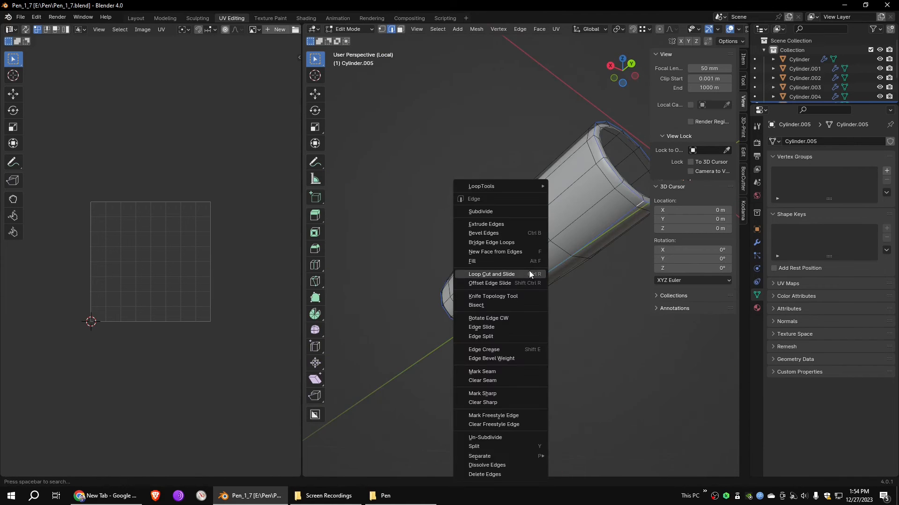
pyautogui.press('Escape')
pyautogui.moveTo(499, 367); pyautogui.dragTo(610, 282, button='middle')
# Select the grip's entire mesh and unwrap it along the seams
pyautogui.press('a')
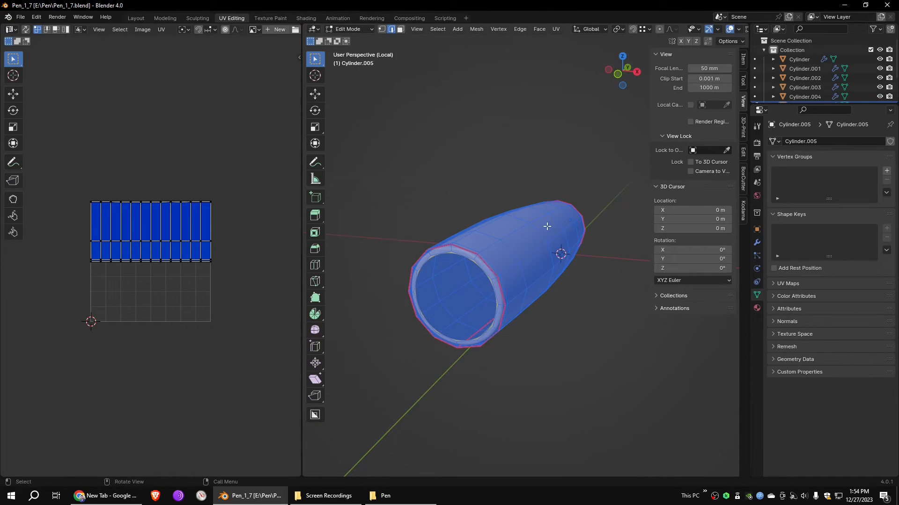
pyautogui.press('u')
pyautogui.click(519, 222)
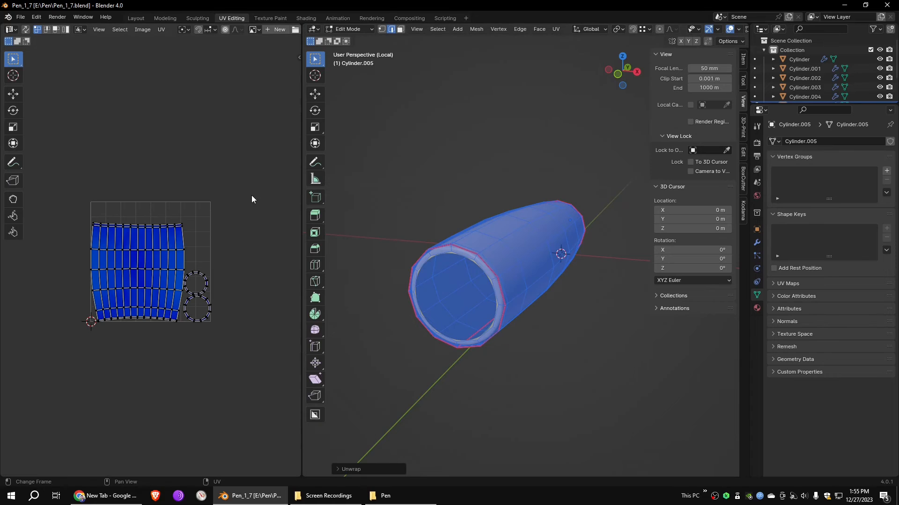
pyautogui.scroll(2, 214, 251)
# Make the narrow rim face beside the lengthwise seam the active face, and select the whole grip mesh
pyautogui.moveTo(562, 266); pyautogui.dragTo(591, 274, button='middle')
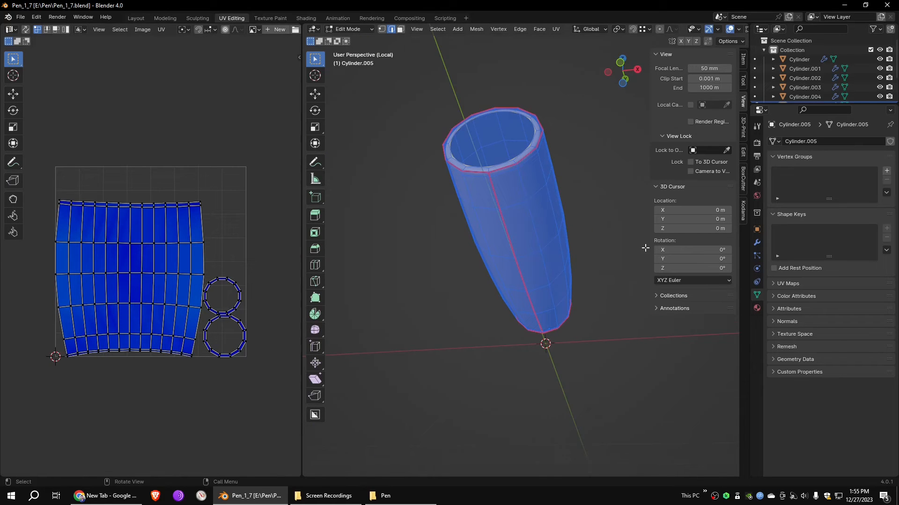
pyautogui.press('3')
pyautogui.moveTo(578, 183); pyautogui.dragTo(587, 208, button='middle')
pyautogui.click(446, 198)
pyautogui.moveTo(217, 322); pyautogui.dragTo(204, 239, button='middle')
pyautogui.scroll(8, 177, 273)
pyautogui.moveTo(285, 297); pyautogui.dragTo(119, 263, button='middle')
pyautogui.press('a')
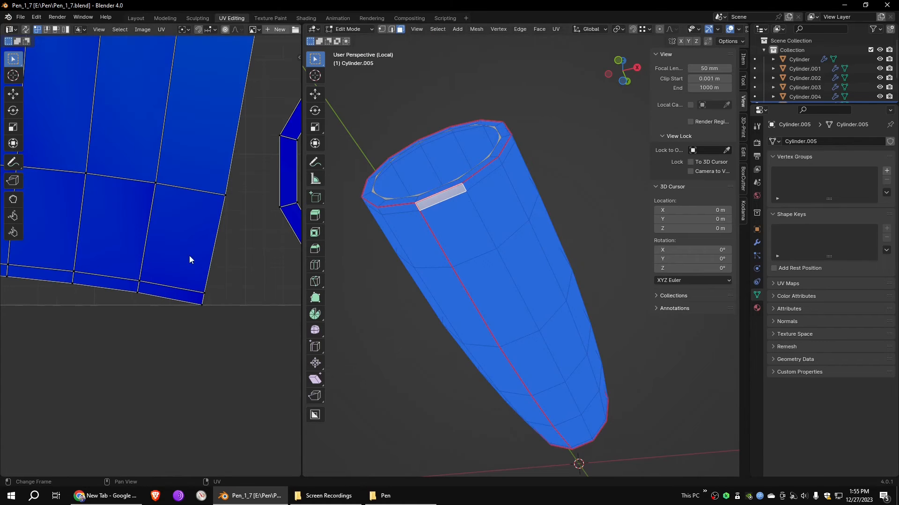
# Align the outer side edge of the UV island's lower corner face vertically
pyautogui.moveTo(200, 313); pyautogui.dragTo(200, 313)
pyautogui.rightClick(234, 297)
pyautogui.rightClick(234, 296)
pyautogui.rightClick(231, 287)
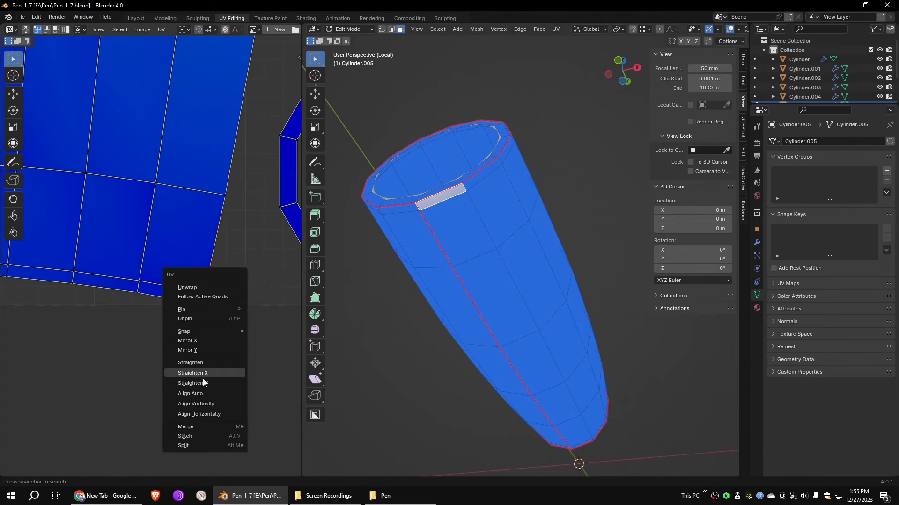
pyautogui.click(211, 403)
# Align the remaining edges of the corner UV face horizontally and vertically to make it a rectangle
pyautogui.moveTo(126, 272); pyautogui.dragTo(159, 303)
pyautogui.rightClick(171, 305)
pyautogui.click(172, 306)
pyautogui.moveTo(213, 277); pyautogui.dragTo(133, 285)
pyautogui.rightClick(165, 268)
pyautogui.click(158, 280)
pyautogui.rightClick(222, 302)
pyautogui.click(222, 303)
pyautogui.moveTo(214, 327); pyautogui.dragTo(134, 275)
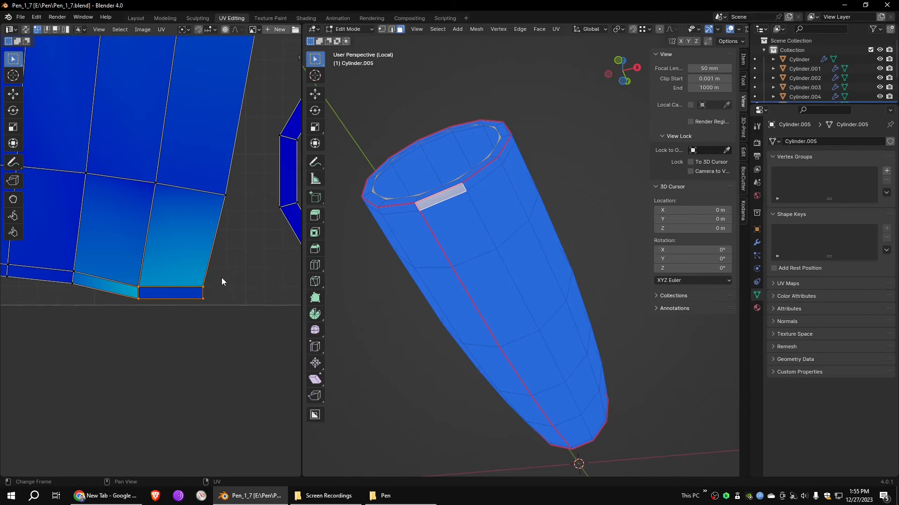
# Unwrap the whole grip with Follow Active Quads using Length Average, and clear the mesh selection
pyautogui.scroll(-9, 210, 278)
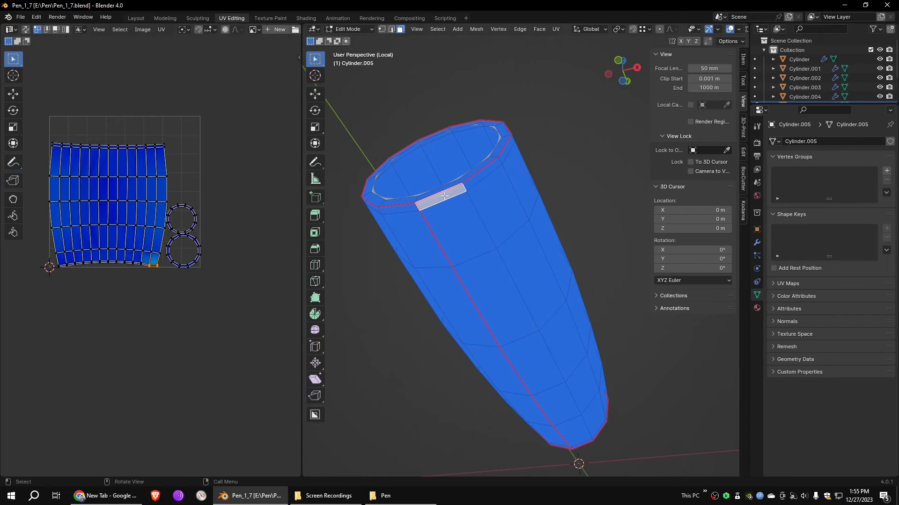
pyautogui.press('u')
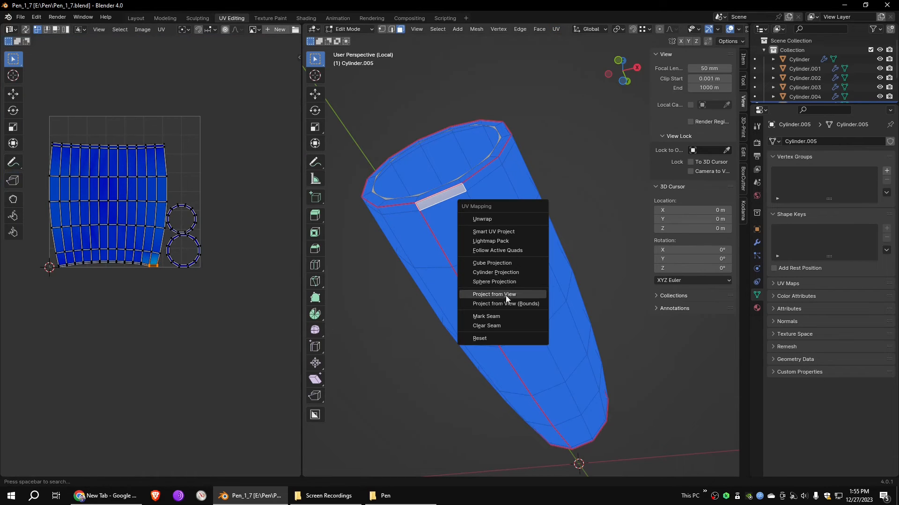
pyautogui.click(502, 249)
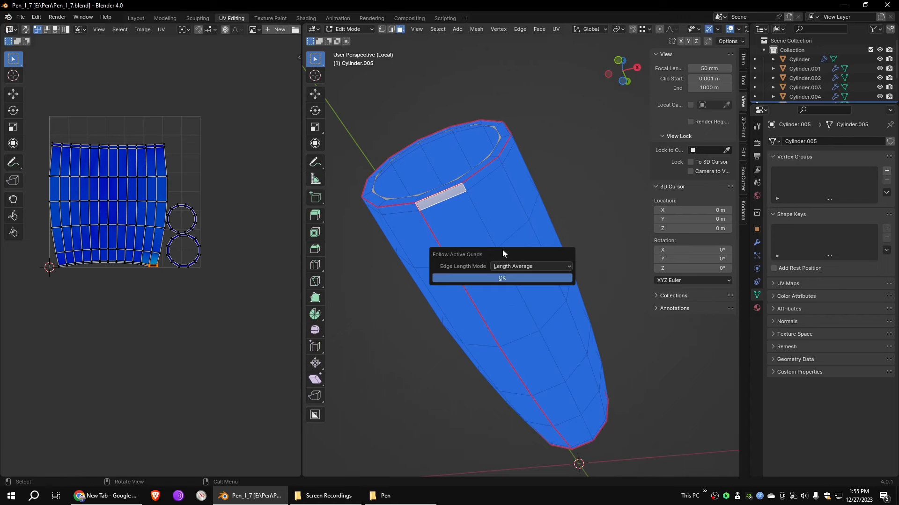
pyautogui.click(502, 278)
pyautogui.scroll(-1, 495, 201)
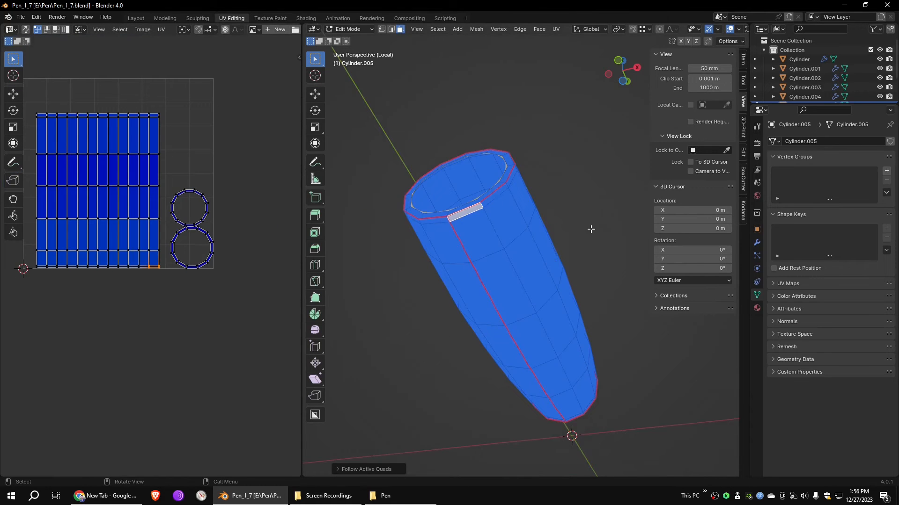
pyautogui.hotkey('alt', 'a')
# In the Shading workspace, add an image texture of Bump_map.png to the grip's material and connect its colour to Base Color
pyautogui.click(305, 18)
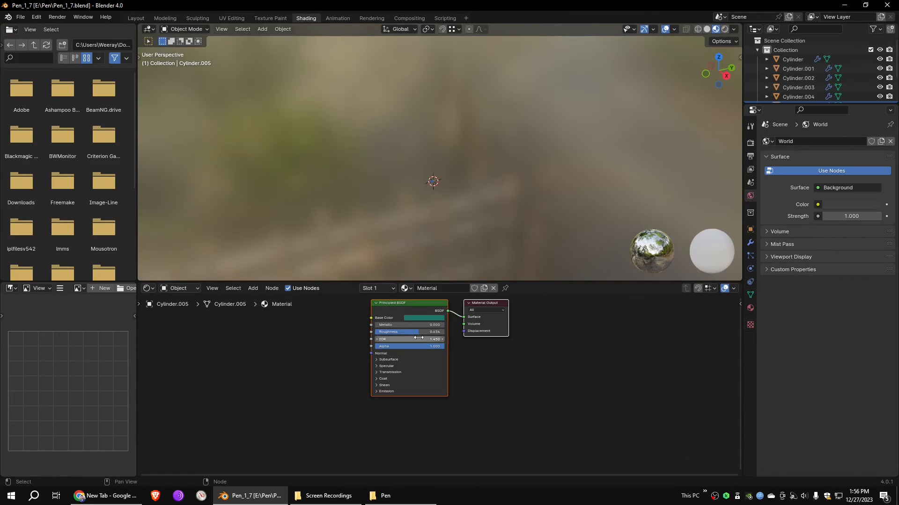
pyautogui.moveTo(389, 283); pyautogui.dragTo(247, 253)
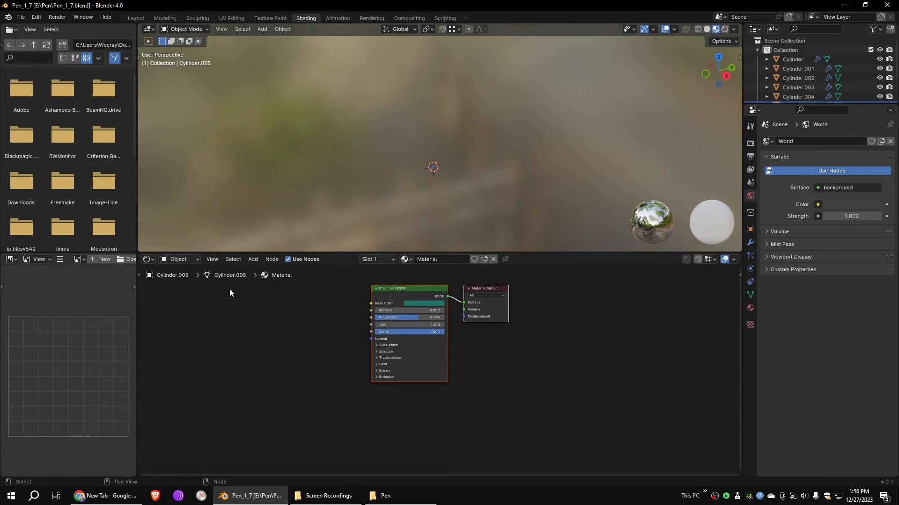
pyautogui.click(253, 259)
pyautogui.moveTo(274, 320)
pyautogui.click(336, 388)
pyautogui.click(210, 327)
pyautogui.click(229, 322)
pyautogui.doubleClick(262, 179)
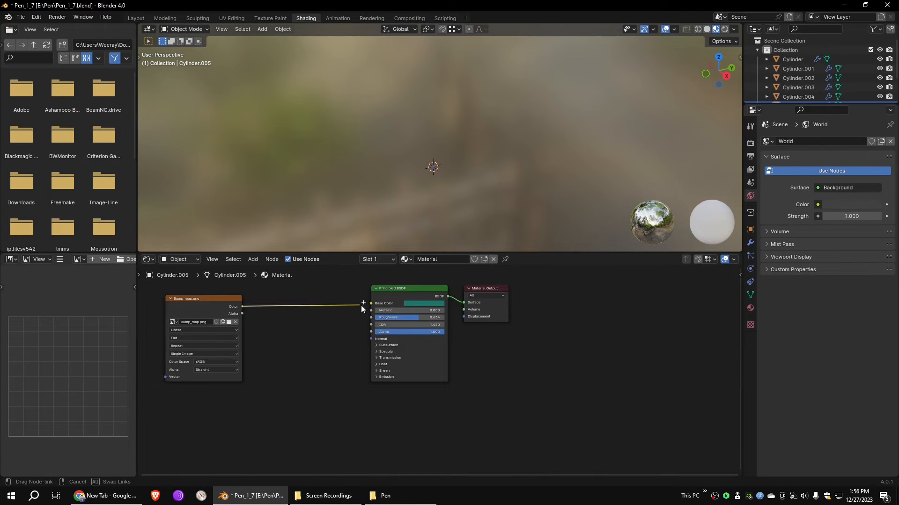
pyautogui.press('KP_Decimal')
pyautogui.moveTo(445, 187); pyautogui.dragTo(482, 128, button='middle')
pyautogui.scroll(2, 482, 129)
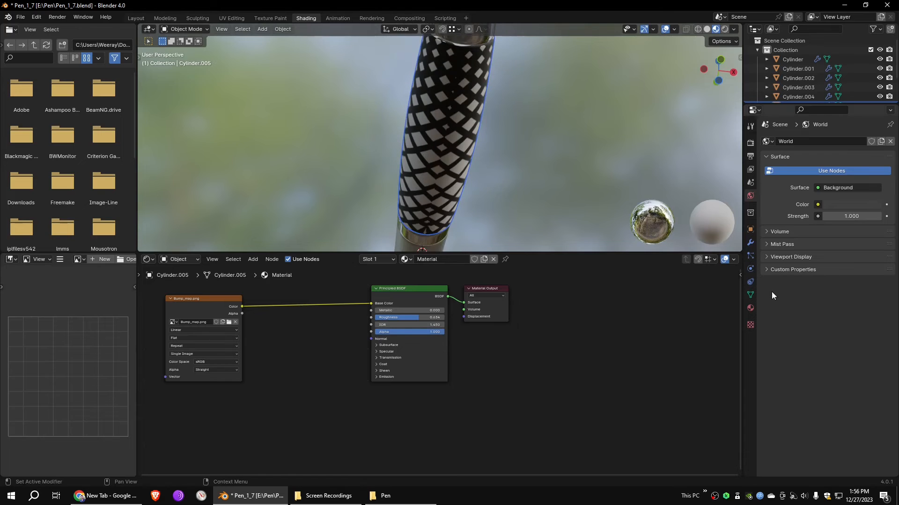
# Return to the UV Editing workspace, enlarge the 3D view and select the grip's entire mesh
pyautogui.click(231, 18)
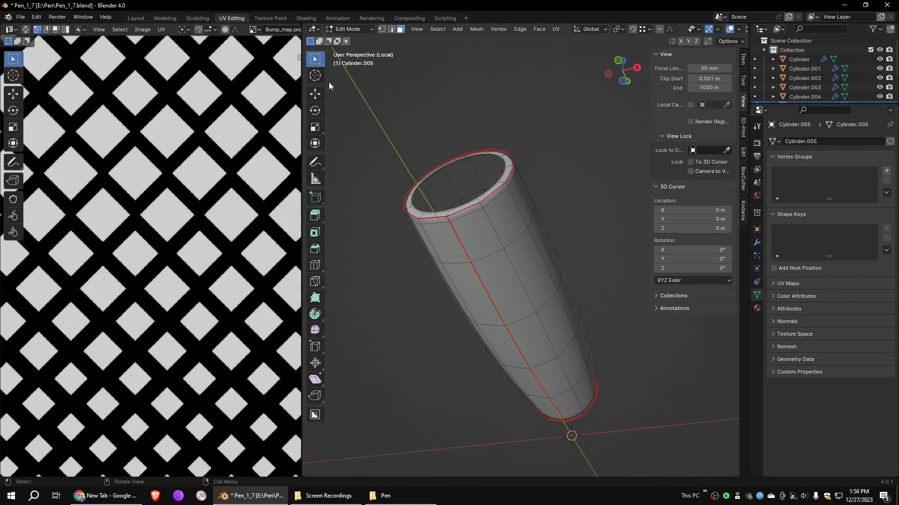
pyautogui.moveTo(302, 73); pyautogui.dragTo(202, 93)
pyautogui.scroll(-8, 155, 140)
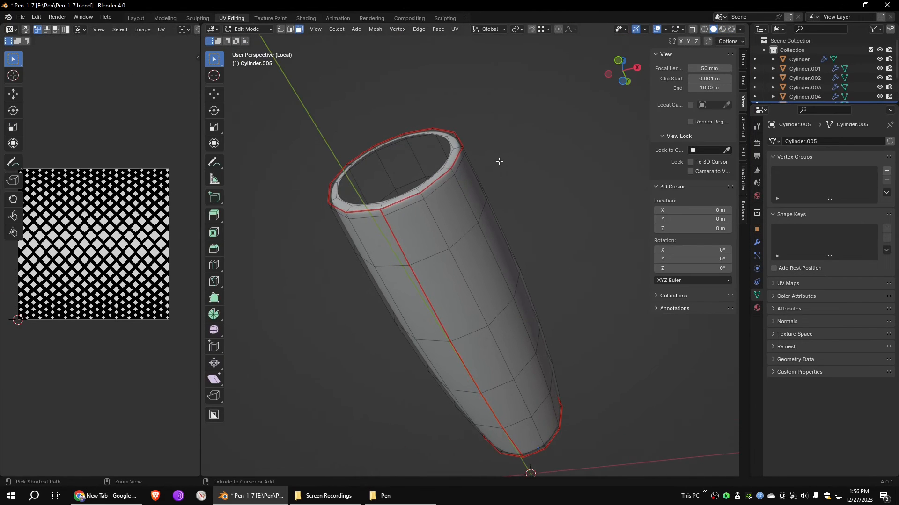
pyautogui.click(410, 221)
pyautogui.press('a')
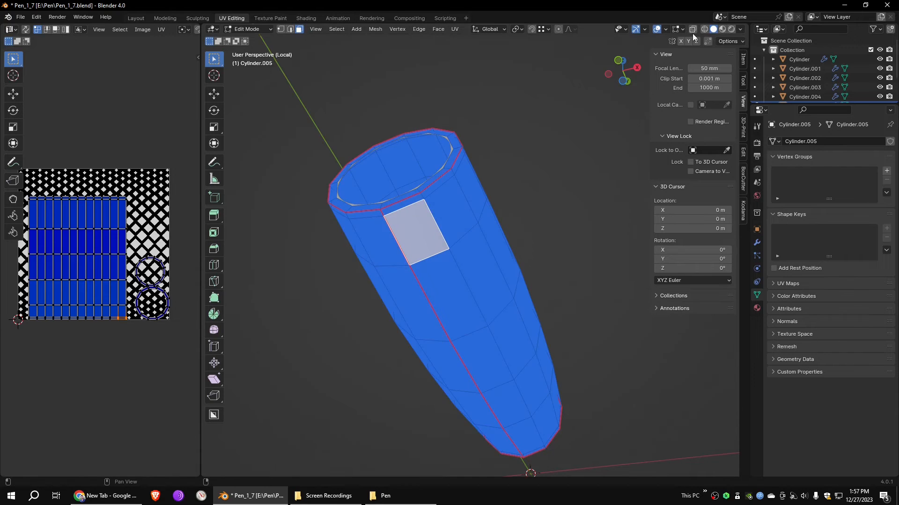
# Show the grip in Material Preview shading and turn off the Faces overlay for mesh editing
pyautogui.click(722, 29)
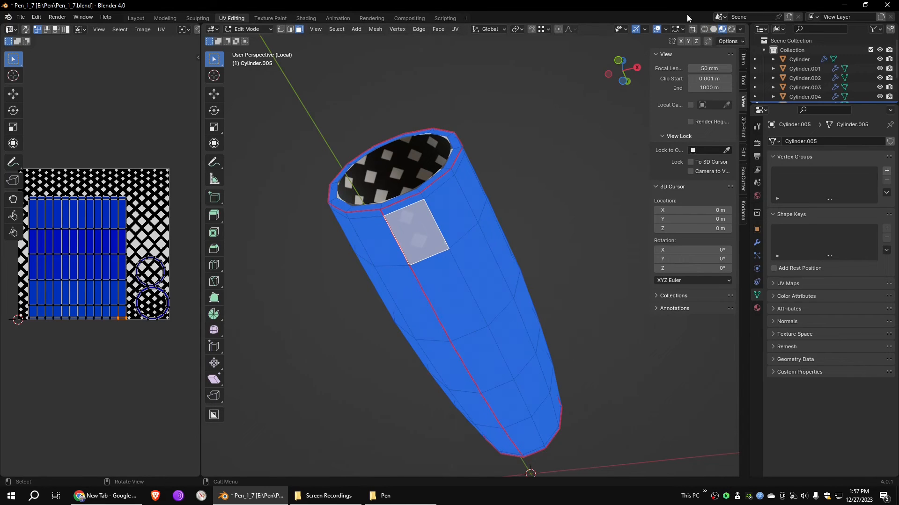
pyautogui.click(681, 30)
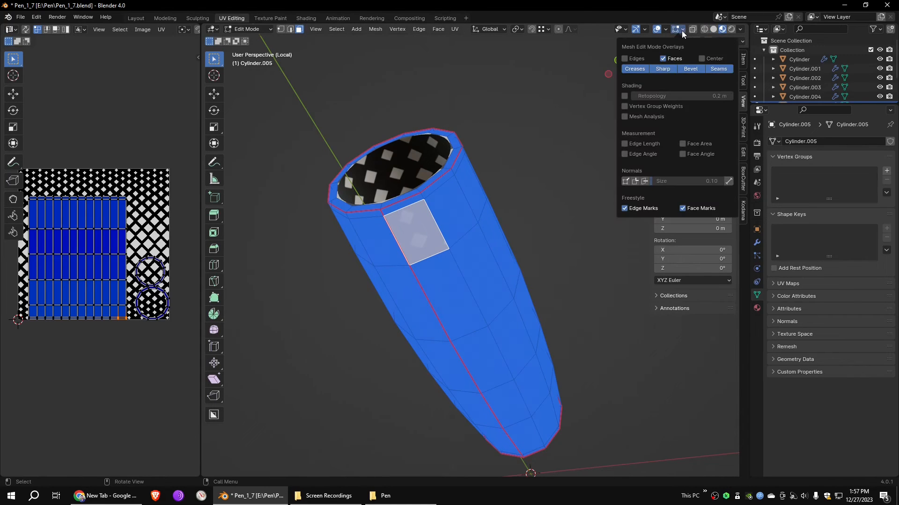
pyautogui.click(664, 59)
pyautogui.moveTo(522, 197)
pyautogui.mouseDown(button='middle')
pyautogui.moveTo(534, 194)
pyautogui.moveTo(520, 211)
pyautogui.mouseUp(button='middle')
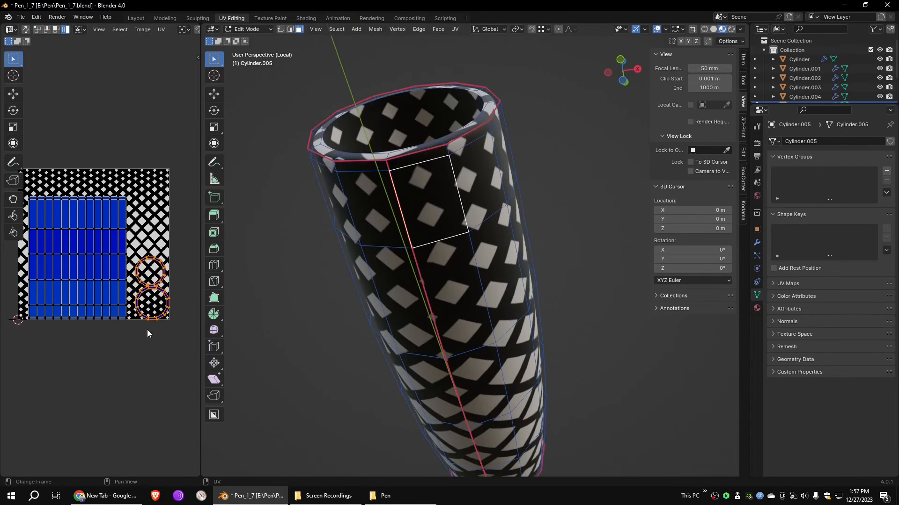
# Move the two ring UV islands off the texture, and centre the rectangular grip island on it
pyautogui.press('g')
pyautogui.click(153, 164)
pyautogui.moveTo(147, 170); pyautogui.dragTo(28, 339)
pyautogui.press('g')
pyautogui.click(121, 238)
pyautogui.scroll(2, 124, 240)
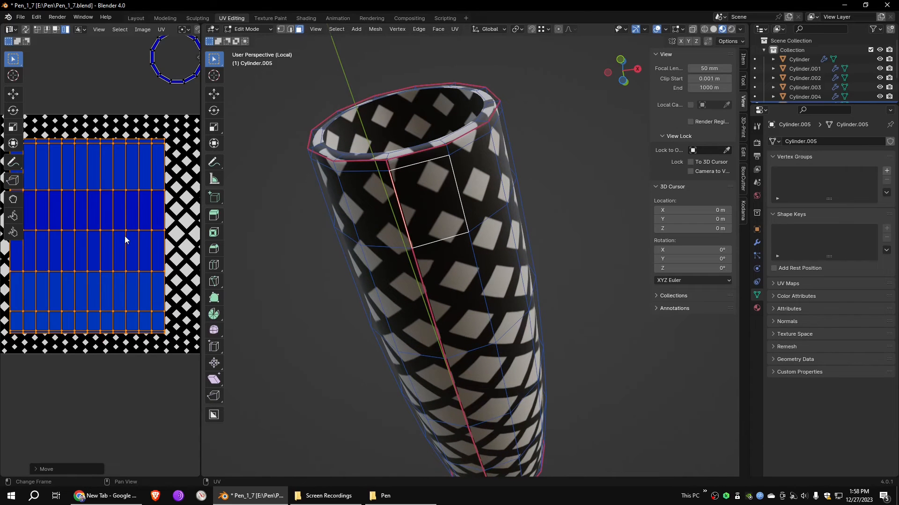
# Scale the rectangular UV island about 1.32 along X to widen it across the texture
pyautogui.scroll(-2, 140, 238)
pyautogui.press('s')
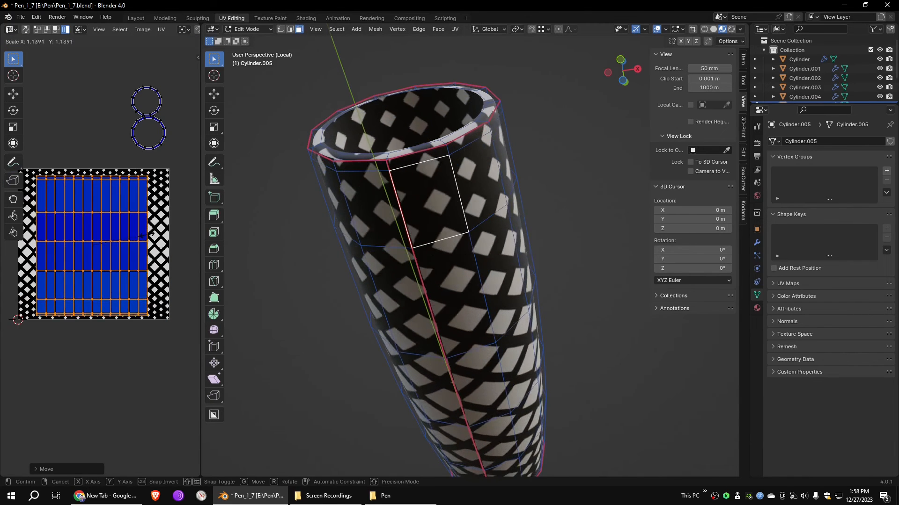
pyautogui.press('x')
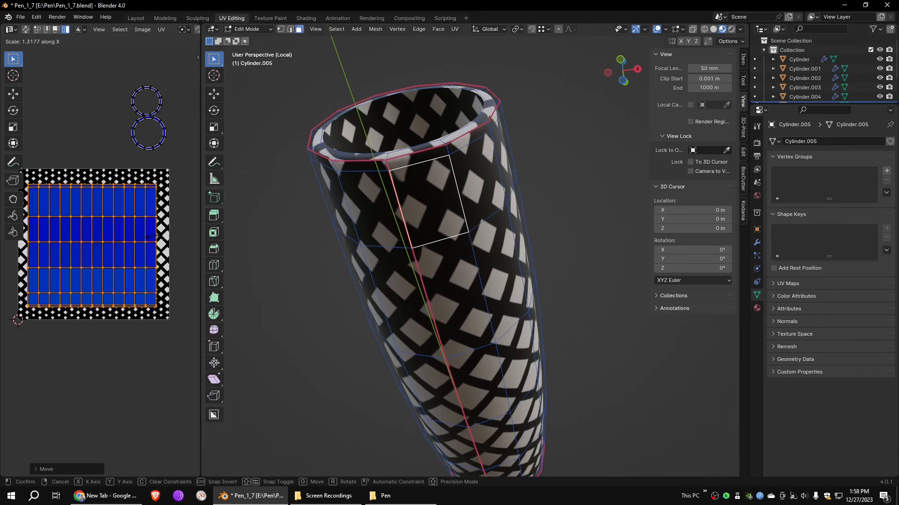
pyautogui.click(146, 237)
# Set the grip's Subdivision modifier to keep corners and junctions in UV Smooth, and check the pattern along the seam
pyautogui.click(757, 242)
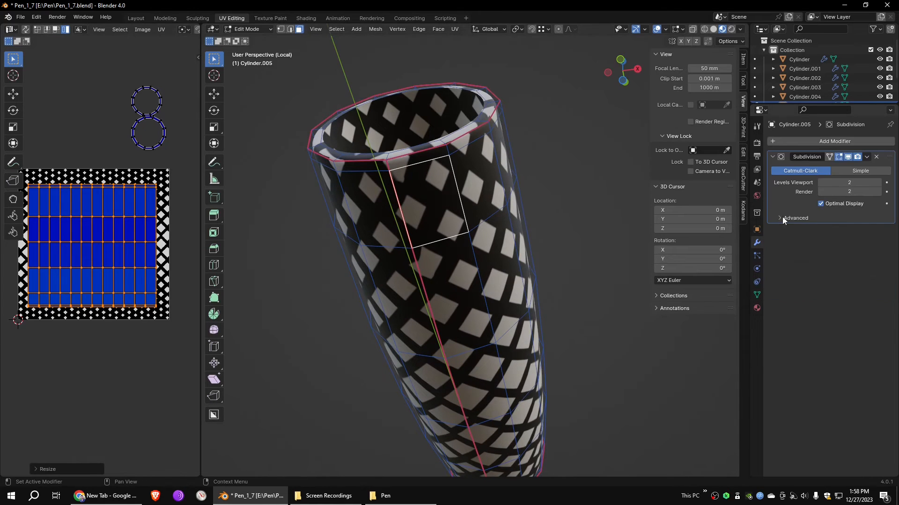
pyautogui.click(844, 255)
pyautogui.click(807, 285)
pyautogui.moveTo(588, 265); pyautogui.dragTo(405, 193, button='middle')
pyautogui.scroll(4, 405, 193)
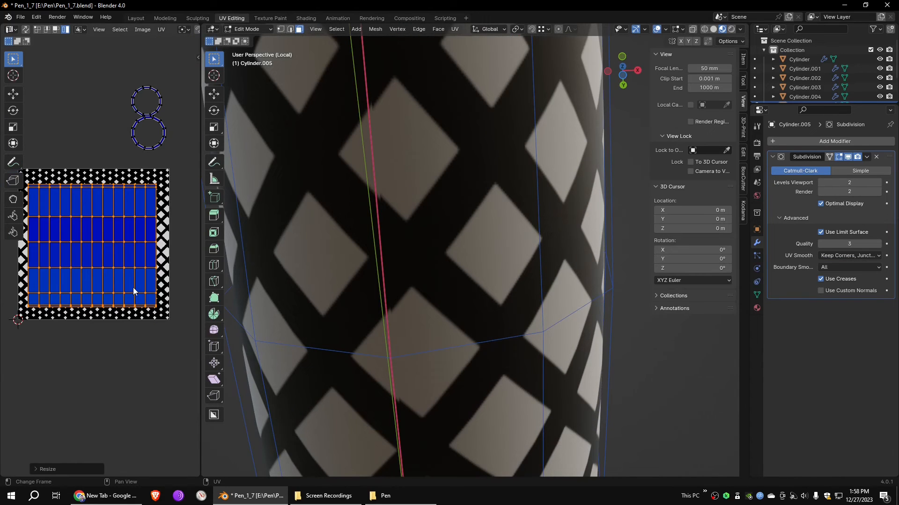
# Fine-tune the rectangular UV island by scaling it about 0.998 along X, and leave mesh editing
pyautogui.press('s')
pyautogui.press('x')
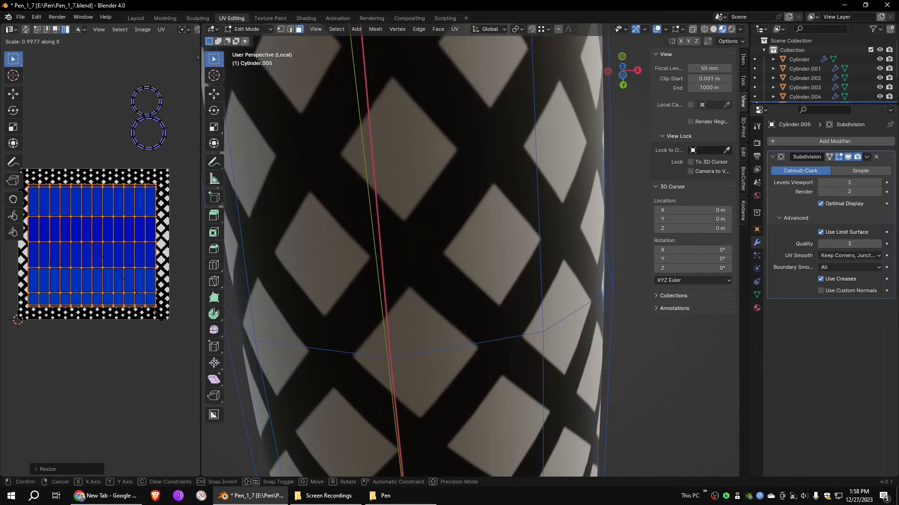
pyautogui.click(160, 320)
pyautogui.scroll(-3, 100, 262)
pyautogui.press('Tab')
pyautogui.scroll(-7, 483, 232)
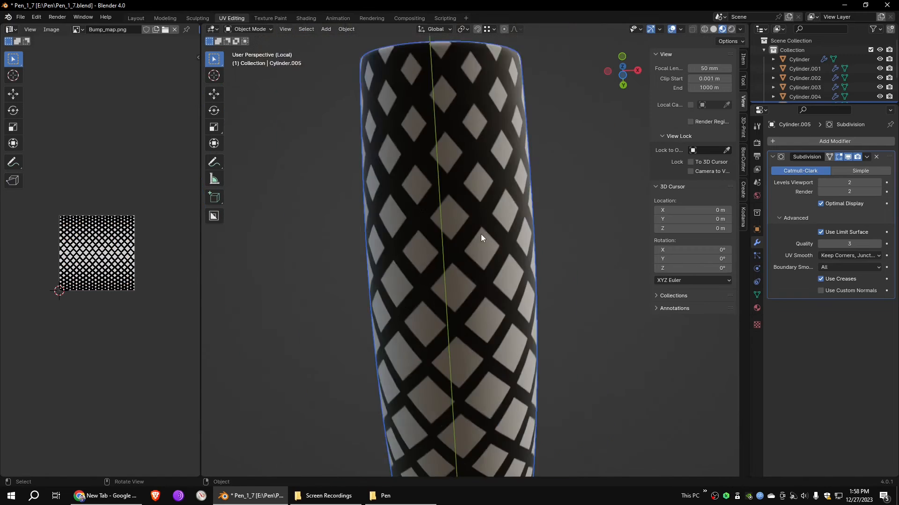
# Move the two ring UV islands onto the bump texture and resize them there, and leave mesh editing
pyautogui.moveTo(537, 215); pyautogui.dragTo(549, 253, button='middle')
pyautogui.press('Tab')
pyautogui.scroll(4, 164, 105)
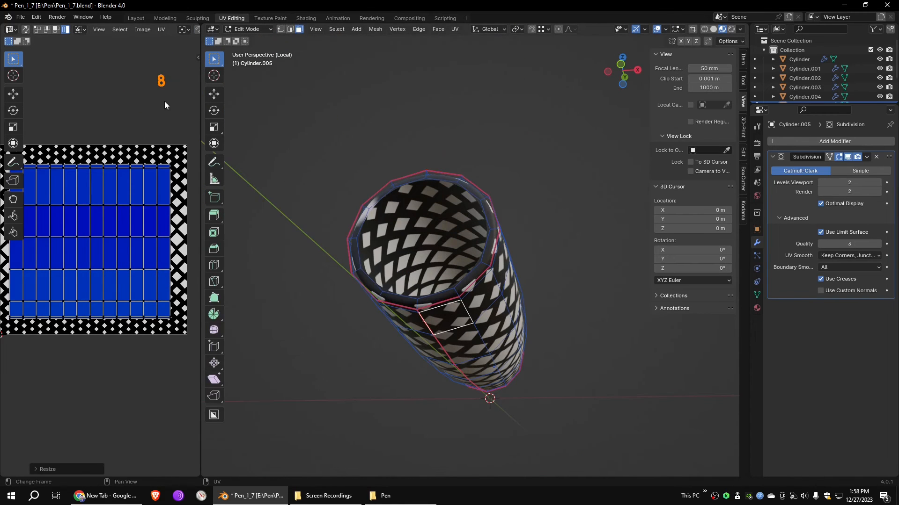
pyautogui.click(13, 94)
pyautogui.press('g')
pyautogui.click(140, 184)
pyautogui.scroll(5, 140, 184)
pyautogui.moveTo(140, 203); pyautogui.dragTo(134, 313, button='middle')
pyautogui.press('s')
pyautogui.click(172, 216)
pyautogui.press('g')
pyautogui.click(170, 219)
pyautogui.press('Tab')
# Disconnect the texture from Base Color and feed its colour through a new Bump node's Height into the shader's Normal
pyautogui.moveTo(551, 209); pyautogui.dragTo(499, 237, button='middle')
pyautogui.click(304, 19)
pyautogui.moveTo(341, 140)
pyautogui.mouseDown(button='middle')
pyautogui.moveTo(431, 189)
pyautogui.moveTo(417, 225)
pyautogui.mouseUp(button='middle')
pyautogui.moveTo(370, 304); pyautogui.dragTo(324, 310)
pyautogui.click(253, 259)
pyautogui.moveTo(278, 329)
pyautogui.click(323, 329)
pyautogui.click(309, 335)
pyautogui.moveTo(242, 306); pyautogui.dragTo(277, 369)
pyautogui.moveTo(322, 338); pyautogui.dragTo(371, 339)
# Lower the Bump node's strength to about 0.57 and inspect the grip's texture on the pen
pyautogui.scroll(3, 507, 174)
pyautogui.moveTo(307, 355); pyautogui.dragTo(290, 355)
pyautogui.keyDown('shift'); pyautogui.moveTo(519, 204); pyautogui.dragTo(530, 213, button='right'); pyautogui.keyUp('shift')
pyautogui.moveTo(529, 212); pyautogui.dragTo(517, 215, button='middle')
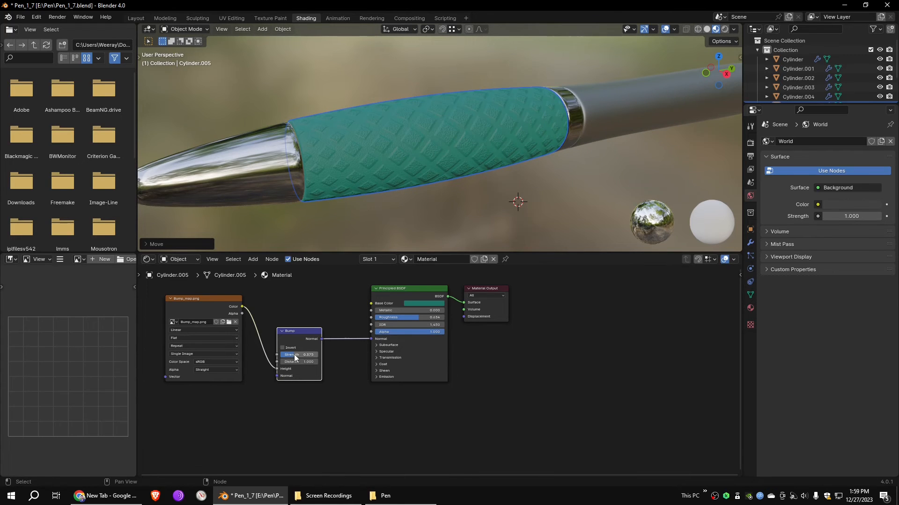
pyautogui.moveTo(707, 123); pyautogui.dragTo(679, 117, button='middle')
pyautogui.moveTo(294, 355); pyautogui.dragTo(293, 355)
pyautogui.moveTo(506, 202)
pyautogui.mouseDown(button='middle')
pyautogui.moveTo(484, 156)
pyautogui.moveTo(500, 191)
pyautogui.mouseUp(button='middle')
pyautogui.scroll(-8, 525, 140)
pyautogui.moveTo(524, 141); pyautogui.dragTo(524, 112, button='middle')
# Switch to the Layout workspace and add a 2 m mesh plane beneath the pen
pyautogui.click(138, 17)
pyautogui.scroll(-3, 407, 121)
pyautogui.moveTo(407, 121); pyautogui.dragTo(493, 141, button='middle')
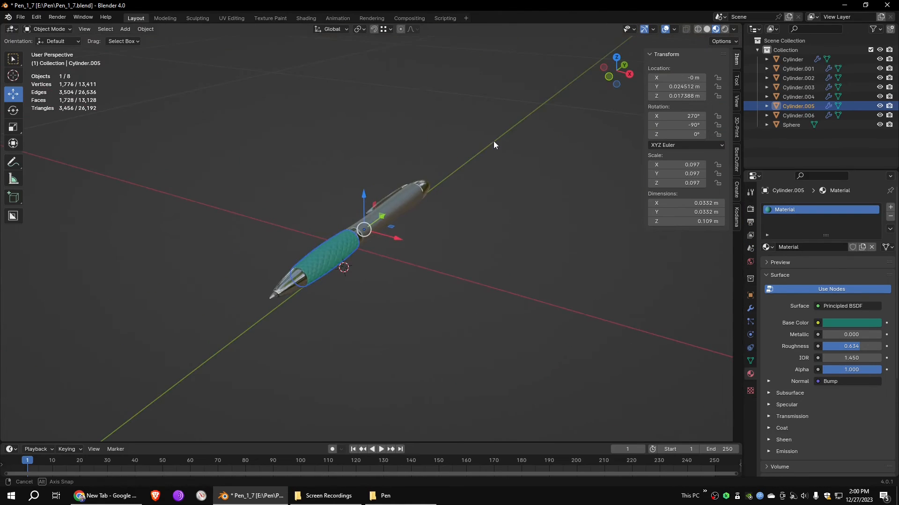
pyautogui.click(125, 29)
pyautogui.moveTo(154, 37)
pyautogui.click(229, 38)
pyautogui.scroll(-8, 462, 136)
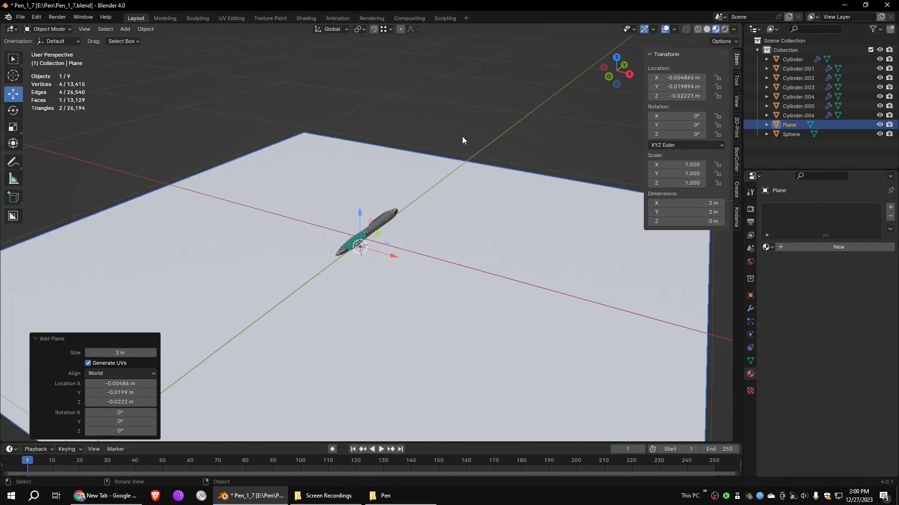
pyautogui.press('s')
pyautogui.press('y')
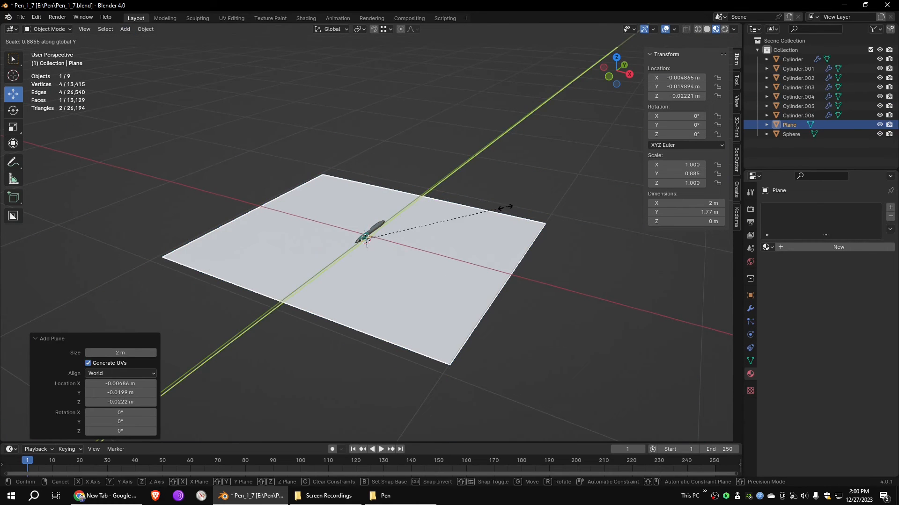
pyautogui.click(475, 219)
pyautogui.hotkey('ctrl', 'z')
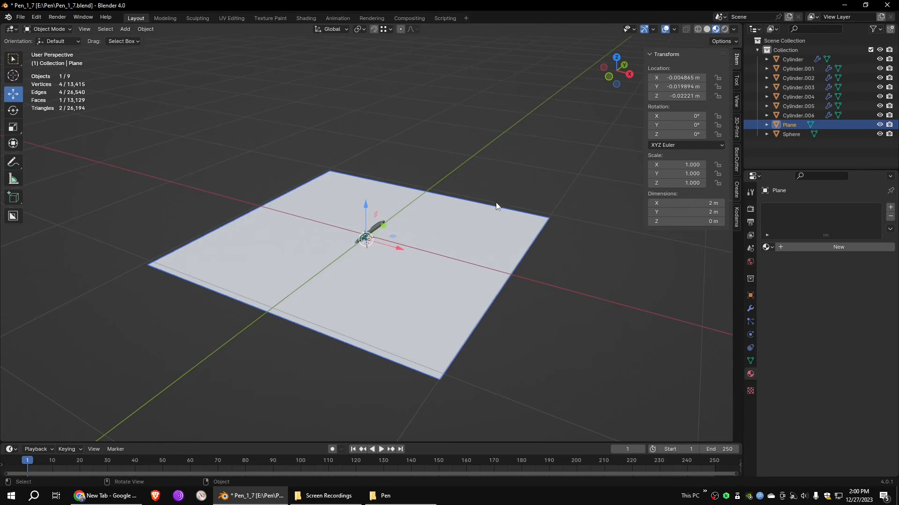
# Scale the plane's mesh by 0.645 along Y in Edit Mode
pyautogui.press('Tab')
pyautogui.press('s')
pyautogui.press('y')
pyautogui.click(481, 223)
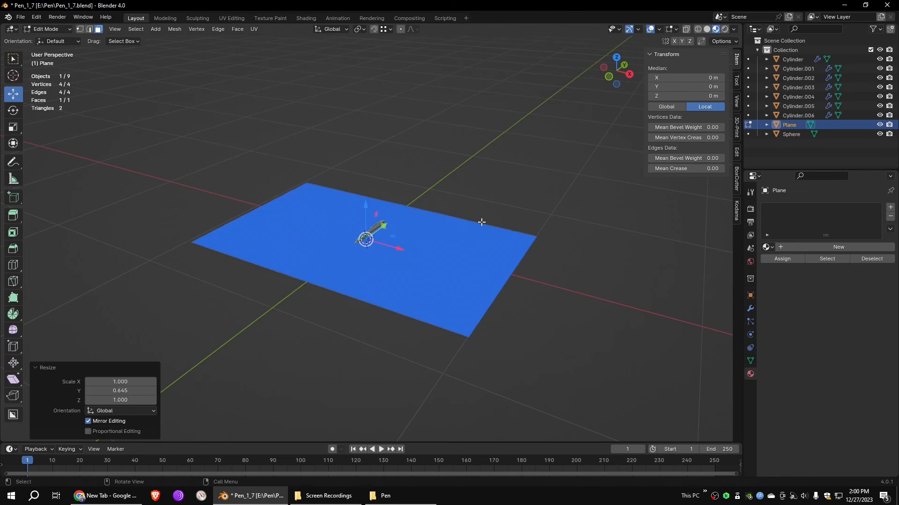
# Select all of the plane's geometry in edge mode and scale it up uniformly to about 3.1 m by 2 m
pyautogui.hotkey('alt', 'a')
pyautogui.press('2')
pyautogui.click(451, 211)
pyautogui.moveTo(565, 150); pyautogui.dragTo(87, 433)
pyautogui.press('s')
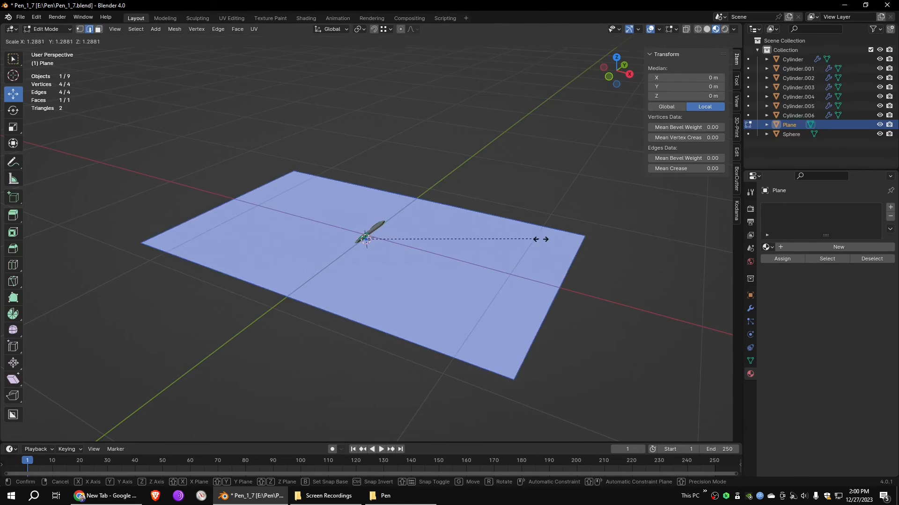
pyautogui.click(572, 238)
# Extrude the plane's far long edge about 0.73 m upward along Z to form a back wall
pyautogui.click(490, 205)
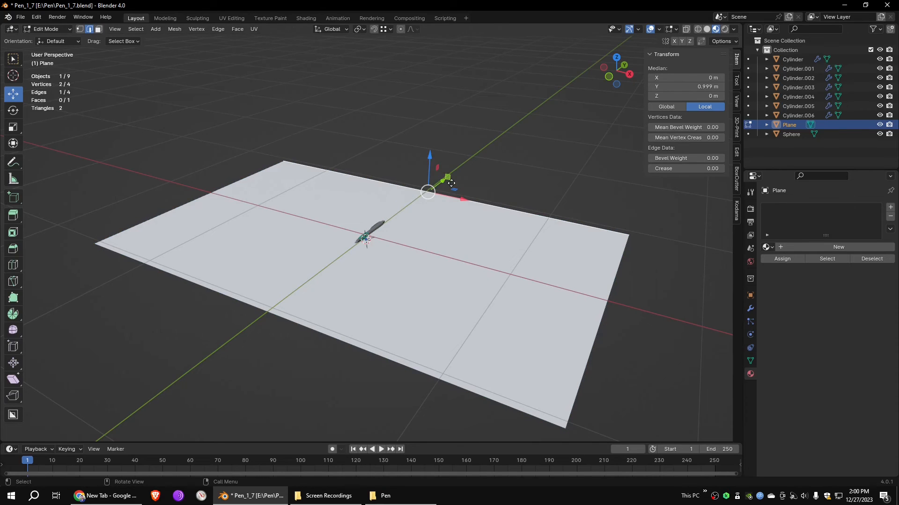
pyautogui.press('e')
pyautogui.press('z')
pyautogui.click(457, 99)
# Bevel the edge between floor and back wall to 0.371 m width with 22 segments, and return to Object Mode with nothing selected
pyautogui.click(427, 200)
pyautogui.hotkey('ctrl', 'b')
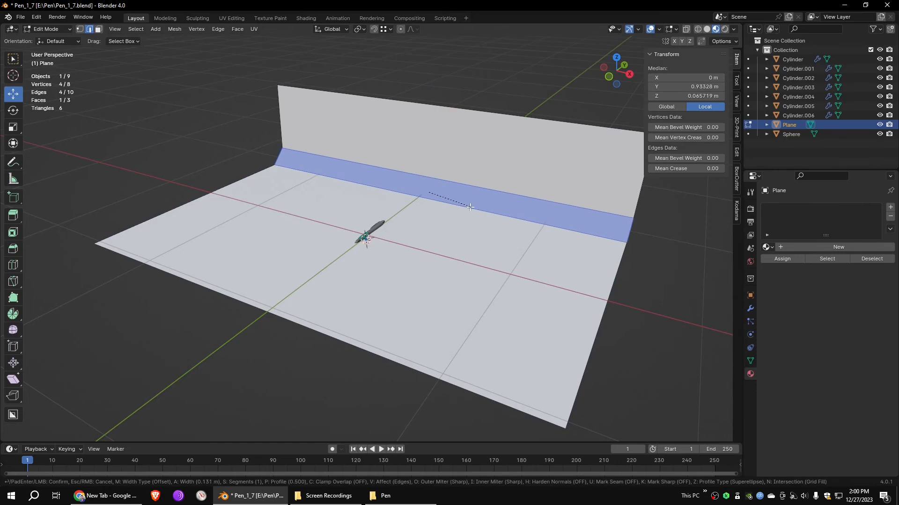
pyautogui.scroll(6, 485, 218)
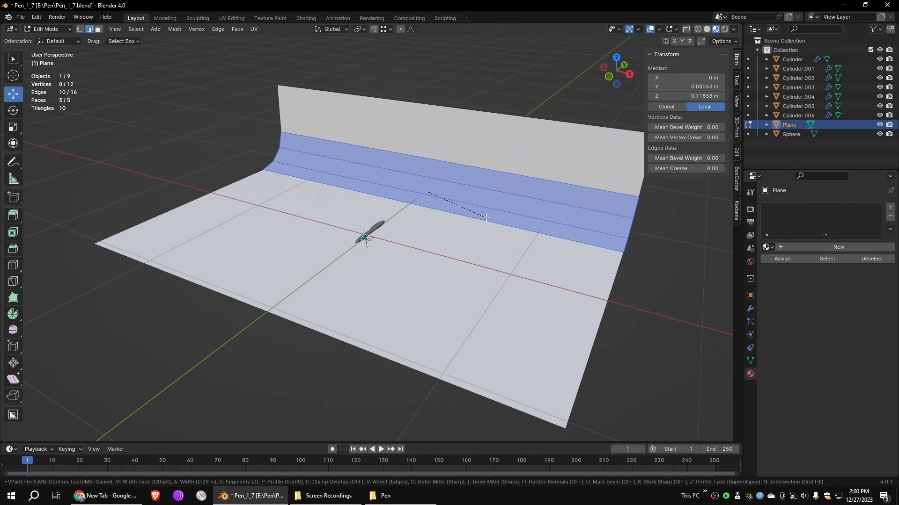
pyautogui.scroll(15, 492, 224)
pyautogui.click(491, 224)
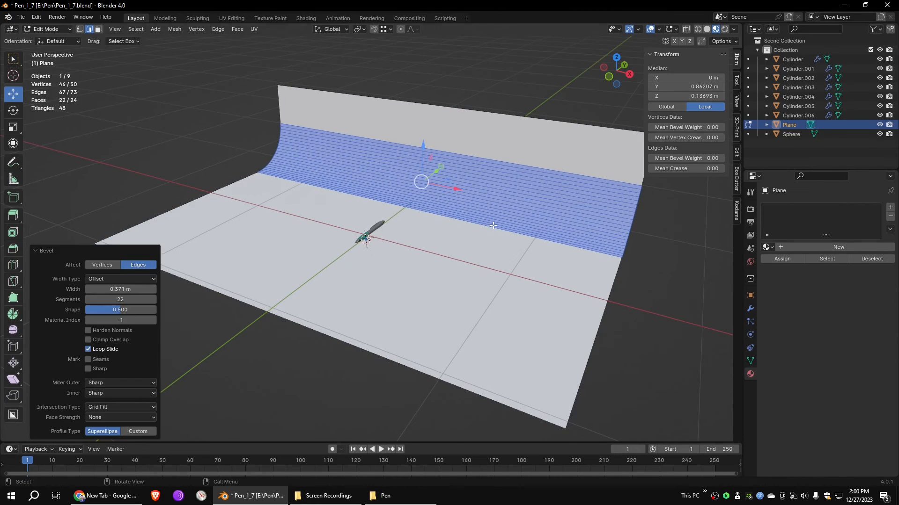
pyautogui.press('Tab')
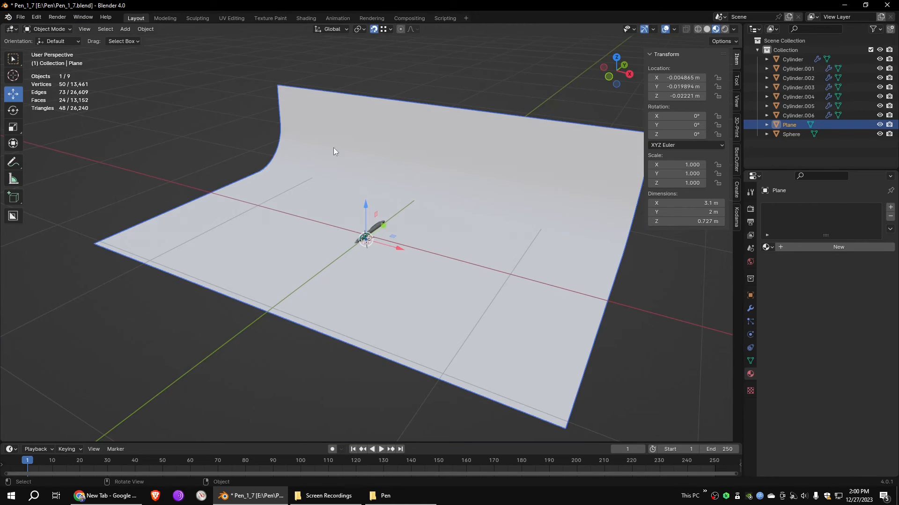
pyautogui.click(390, 79)
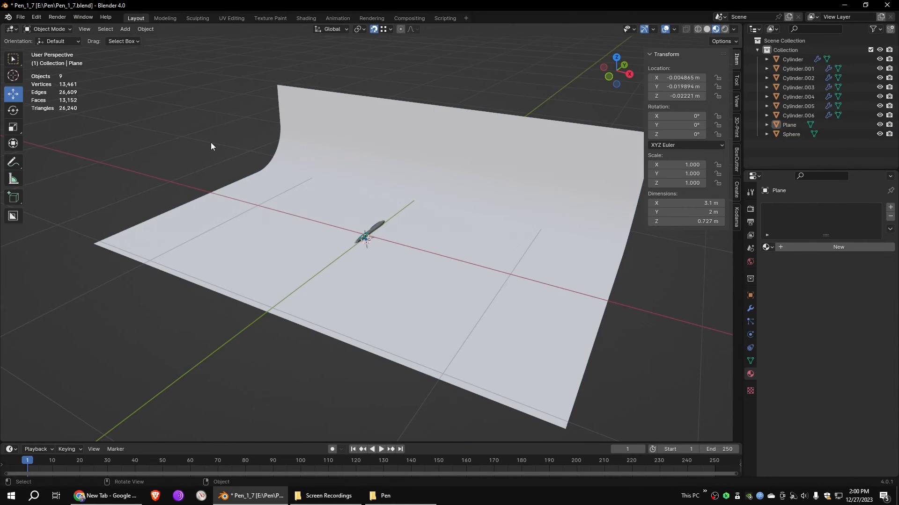
# Add a new plane and raise it about 0.468 m along Z above the pen
pyautogui.click(124, 29)
pyautogui.moveTo(136, 38)
pyautogui.click(217, 41)
pyautogui.moveTo(367, 203); pyautogui.dragTo(368, 140)
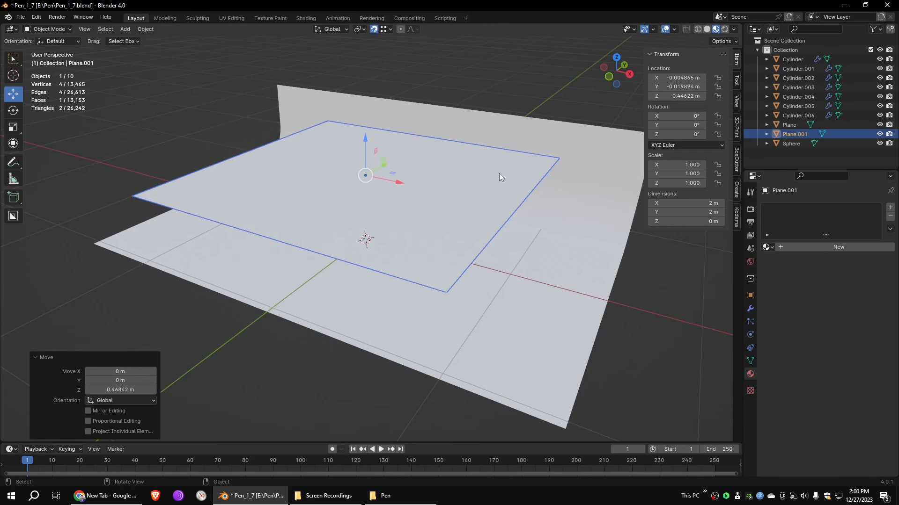
# Scale the raised plane to about 1.4 m along X by 0.753 m along Y, keeping it unrotated
pyautogui.press('r')
pyautogui.press('z')
pyautogui.press('y')
pyautogui.rightClick(473, 179)
pyautogui.press('s')
pyautogui.press('y')
pyautogui.click(422, 179)
pyautogui.press('s')
pyautogui.click(480, 185)
pyautogui.press('r')
pyautogui.press('y')
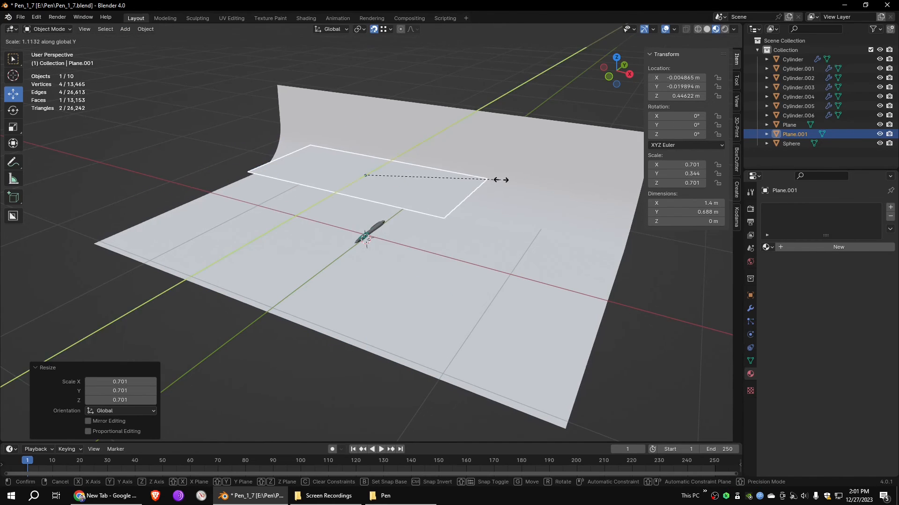
pyautogui.rightClick(501, 181)
# Give the raised plane a new material with an Emission surface and a strength of 1.5
pyautogui.click(837, 247)
pyautogui.click(841, 305)
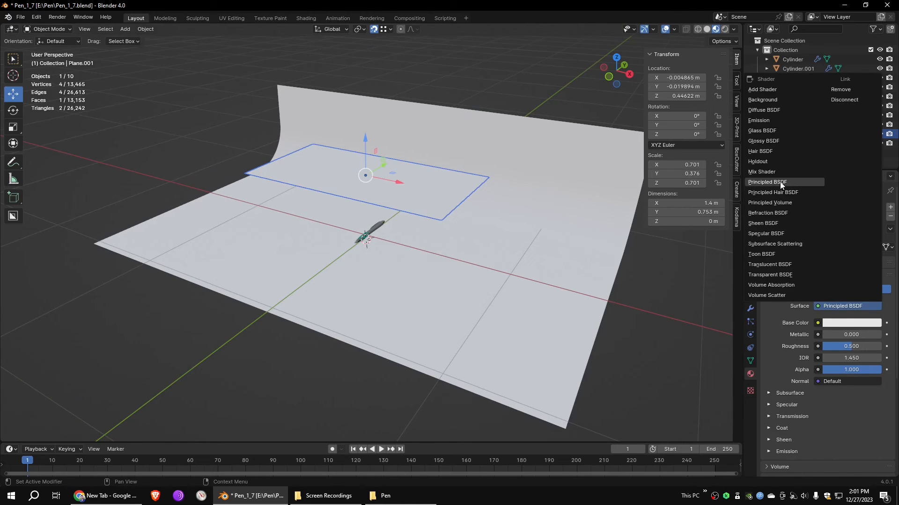
pyautogui.click(759, 120)
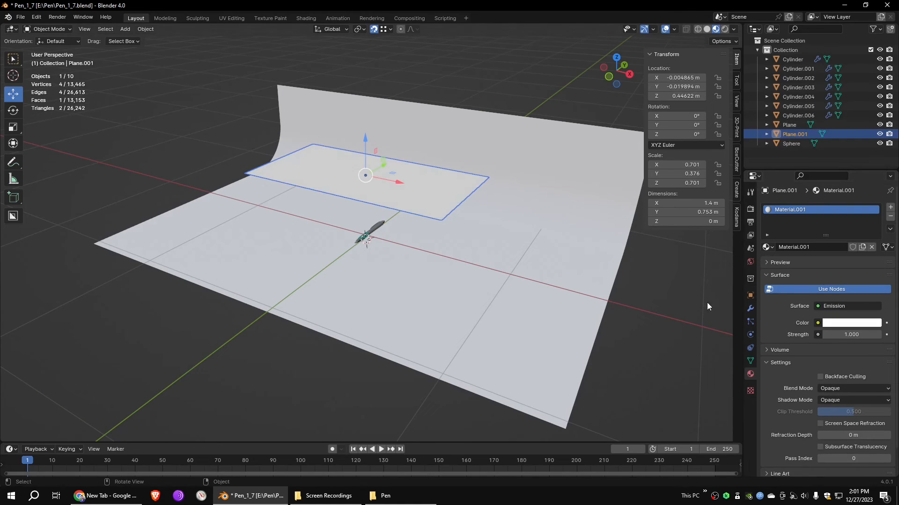
pyautogui.press('Return')
# Give the curved backdrop a new material with a dark grey-green base color
pyautogui.click(518, 192)
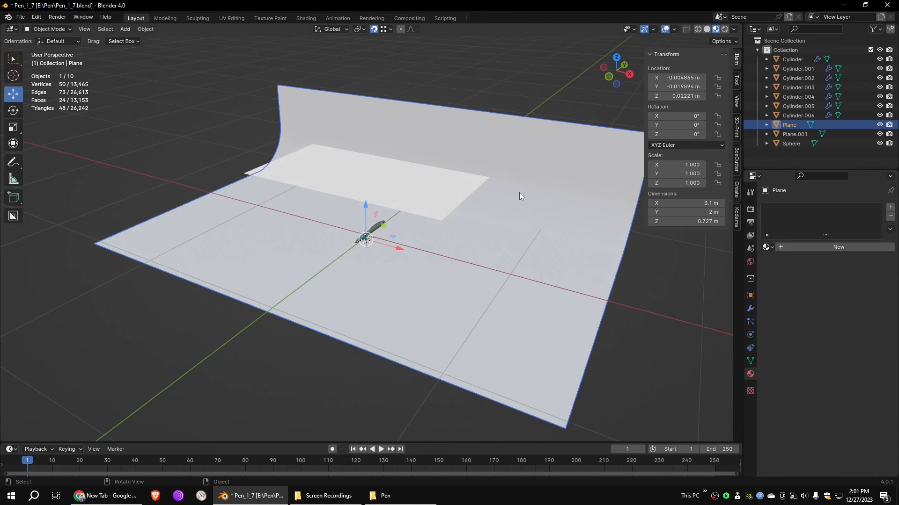
pyautogui.click(842, 323)
pyautogui.moveTo(872, 207); pyautogui.dragTo(873, 229)
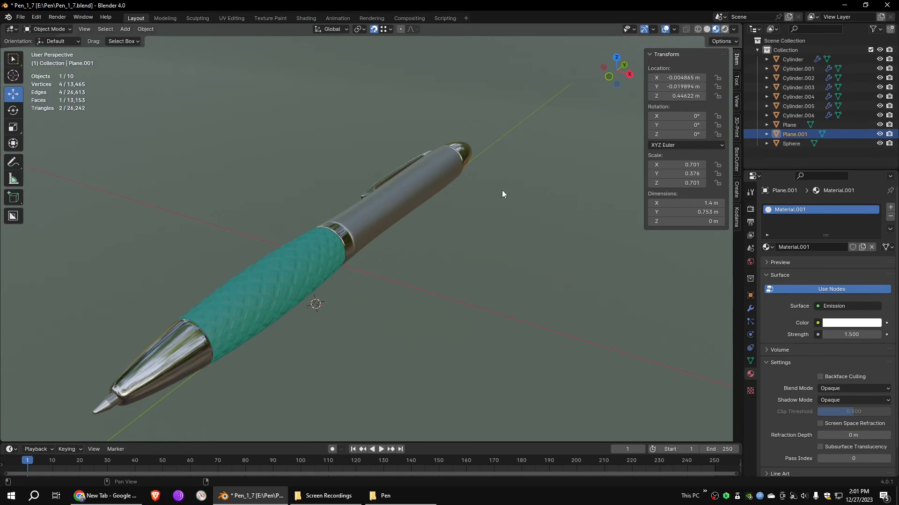
# Switch the viewport to rendered shading and set the render engine to Cycles
pyautogui.click(725, 29)
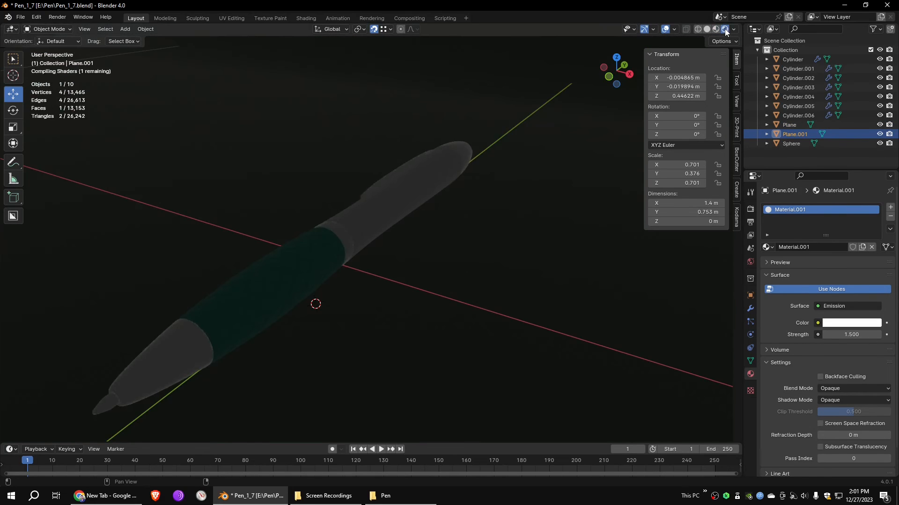
pyautogui.click(750, 209)
pyautogui.click(854, 207)
pyautogui.click(861, 239)
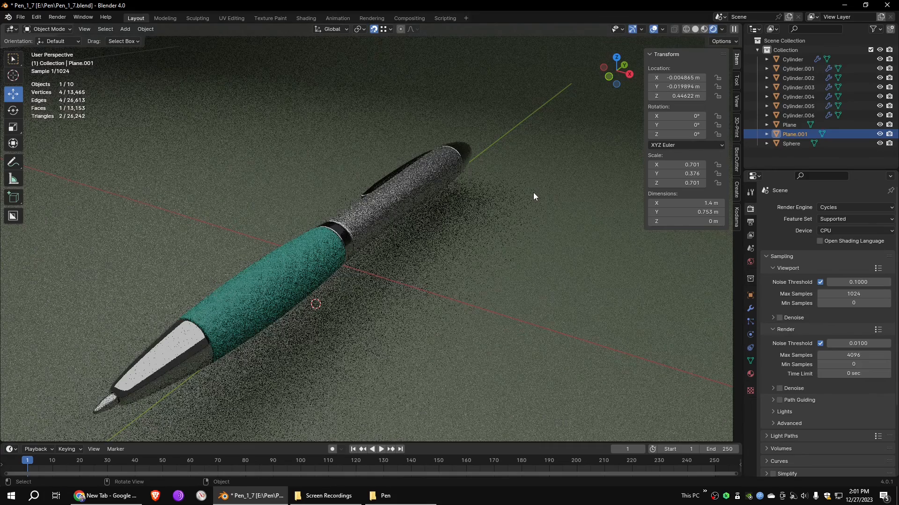
# Turn off the light plane's Camera ray visibility so that it stays hidden from the camera
pyautogui.moveTo(538, 192)
pyautogui.mouseDown(button='middle')
pyautogui.moveTo(557, 198)
pyautogui.moveTo(575, 240)
pyautogui.moveTo(529, 196)
pyautogui.mouseUp(button='middle')
pyautogui.press('KP_Decimal')
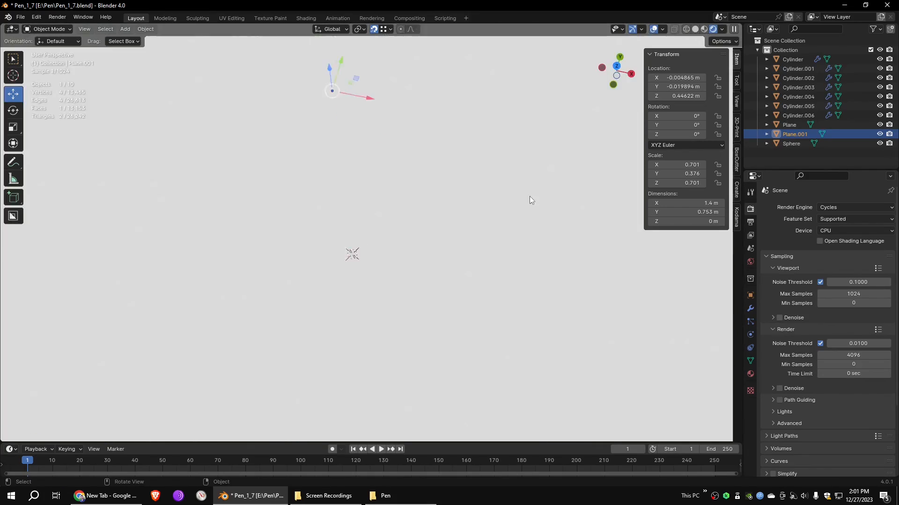
pyautogui.click(750, 296)
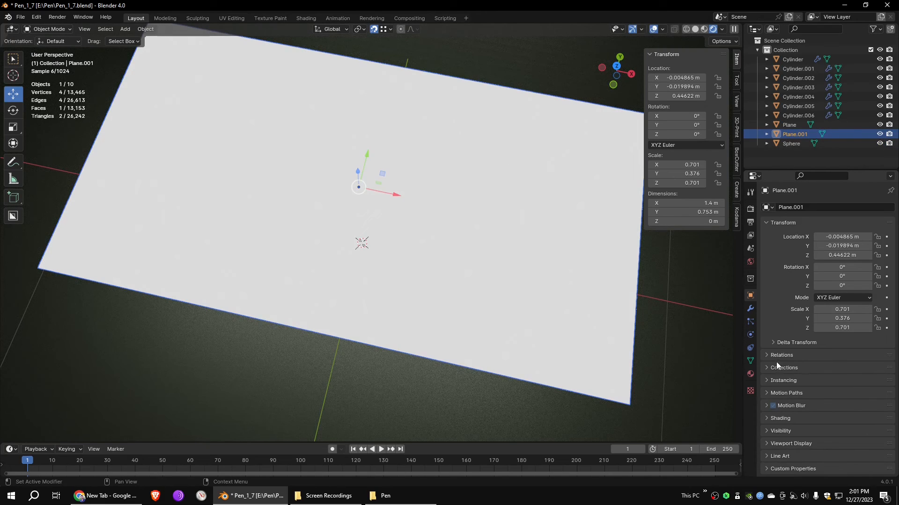
pyautogui.scroll(-5, 829, 416)
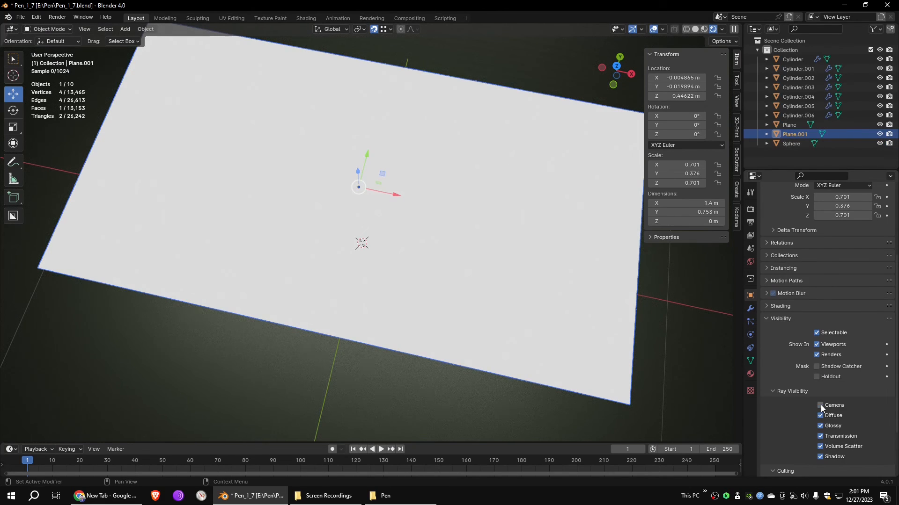
pyautogui.click(820, 405)
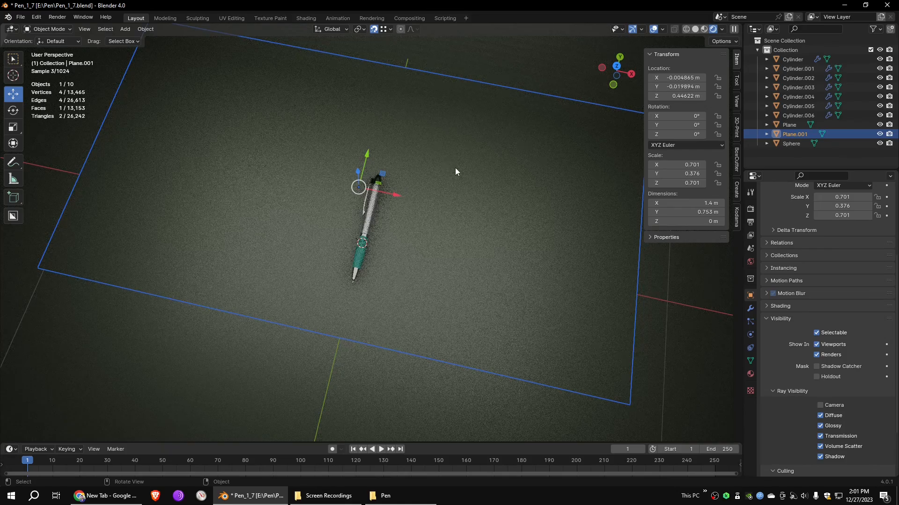
# Examine from the side in solid shading how the pen sits relative to the backdrop floor
pyautogui.scroll(4, 439, 146)
pyautogui.moveTo(463, 152); pyautogui.dragTo(433, 189, button='middle')
pyautogui.click(696, 30)
pyautogui.moveTo(555, 299)
pyautogui.mouseDown(button='middle')
pyautogui.moveTo(532, 285)
pyautogui.moveTo(444, 273)
pyautogui.mouseUp(button='middle')
pyautogui.click(443, 273)
pyautogui.scroll(-4, 468, 286)
pyautogui.moveTo(533, 341); pyautogui.dragTo(539, 325, button='middle')
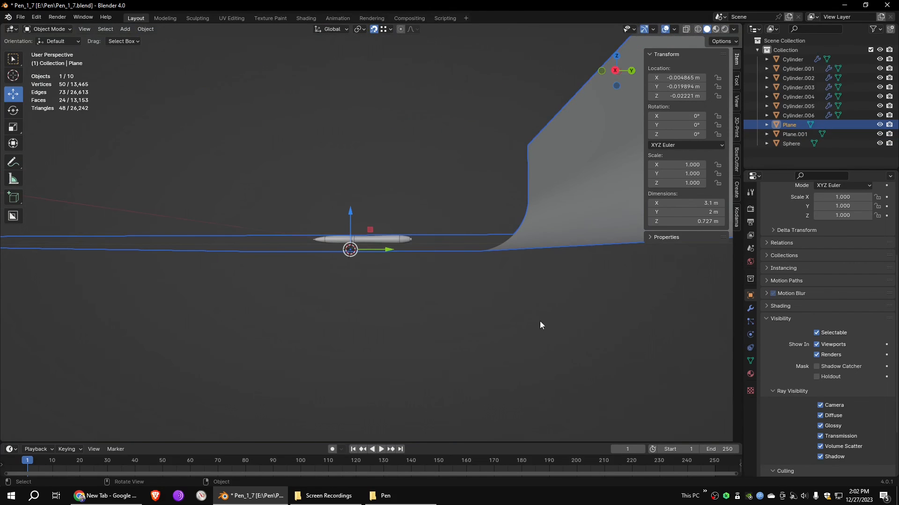
pyautogui.click(614, 71)
# Try to select all the pen parts in the wireframe side view, and undo the last two actions
pyautogui.scroll(8, 318, 265)
pyautogui.hotkey('shift', 'z')
pyautogui.moveTo(279, 265); pyautogui.dragTo(668, 241)
pyautogui.moveTo(445, 85); pyautogui.dragTo(519, 255, button='middle')
pyautogui.hotkey('ctrl', 'z')
pyautogui.hotkey('ctrl', 'z')
# Add a camera to the scene and look through it as the active camera
pyautogui.click(125, 29)
pyautogui.click(150, 172)
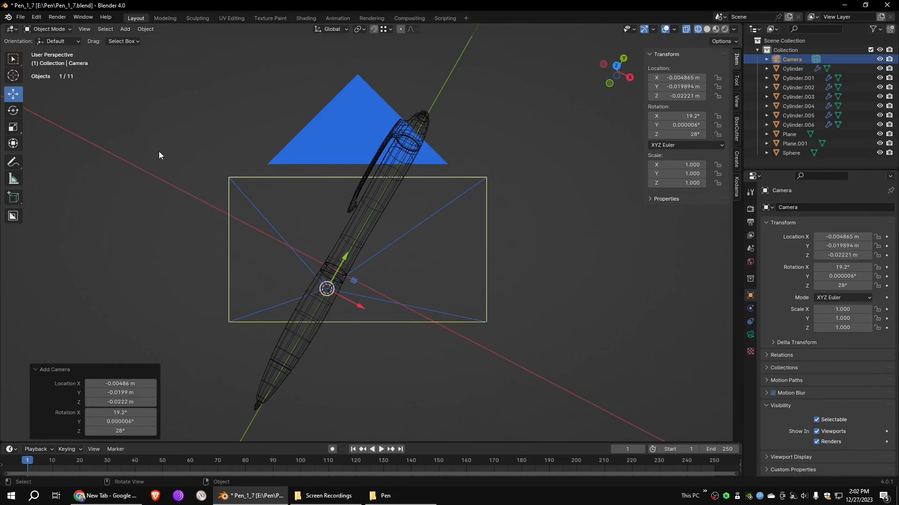
pyautogui.scroll(-3, 462, 206)
pyautogui.click(82, 29)
pyautogui.moveTo(131, 141)
pyautogui.click(217, 148)
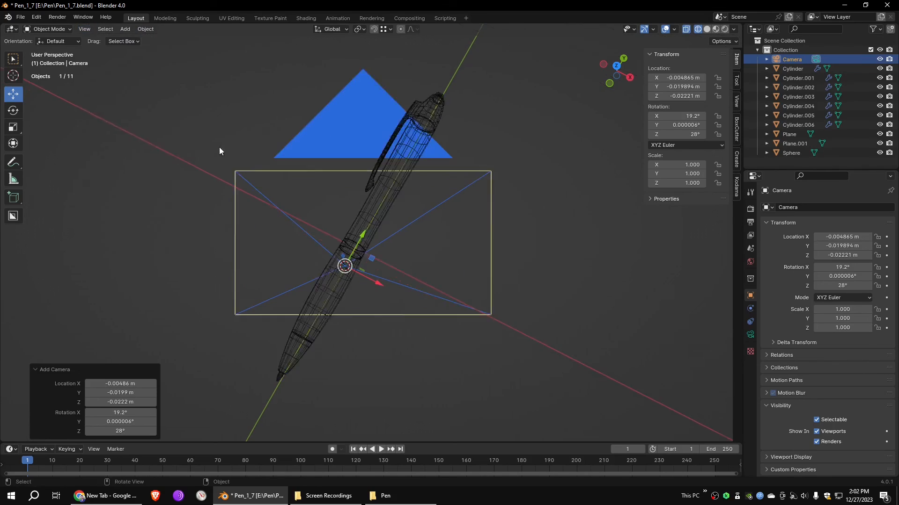
# Frame the whole pen with the camera about 1.06 m up, rotated 5.6° in X and 26° in Z, in rendered shading
pyautogui.scroll(-2, 453, 182)
pyautogui.scroll(4, 452, 181)
pyautogui.moveTo(452, 181); pyautogui.dragTo(510, 206, button='middle')
pyautogui.scroll(-2, 478, 189)
pyautogui.hotkey('shift', 'z')
pyautogui.moveTo(439, 241)
pyautogui.keyDown('shift'); pyautogui.mouseDown(button='middle')
pyautogui.moveTo(427, 211)
pyautogui.moveTo(432, 184)
pyautogui.mouseUp(button='middle'); pyautogui.keyUp('shift')
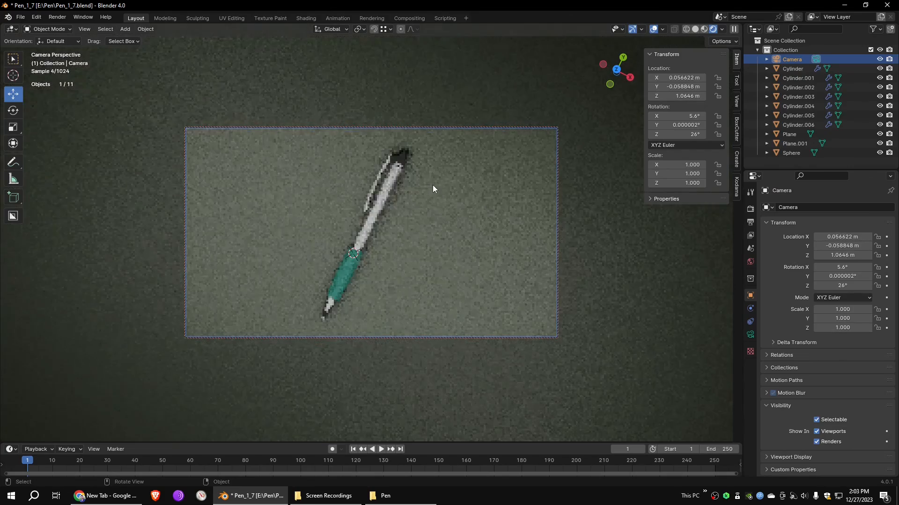
# Set the Cycles device to GPU Compute and the render tile size to 512
pyautogui.click(750, 209)
pyautogui.click(846, 231)
pyautogui.click(846, 250)
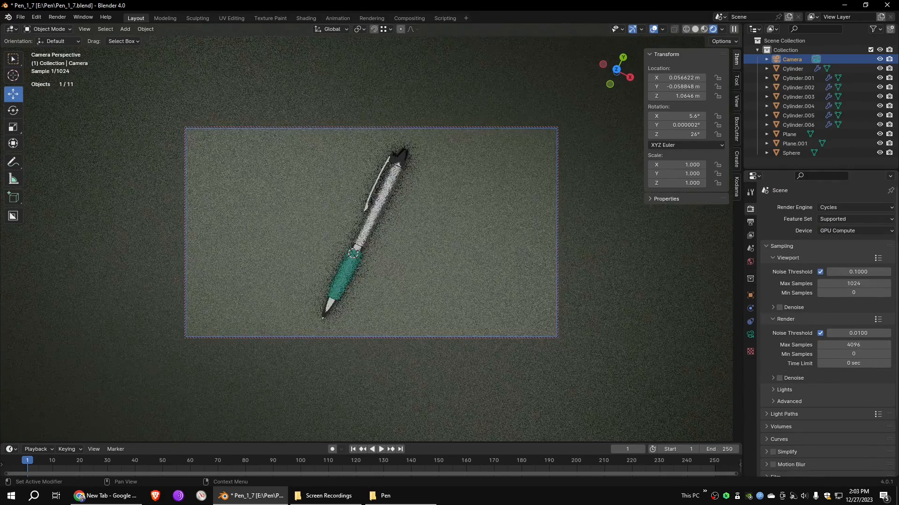
pyautogui.scroll(-3, 889, 350)
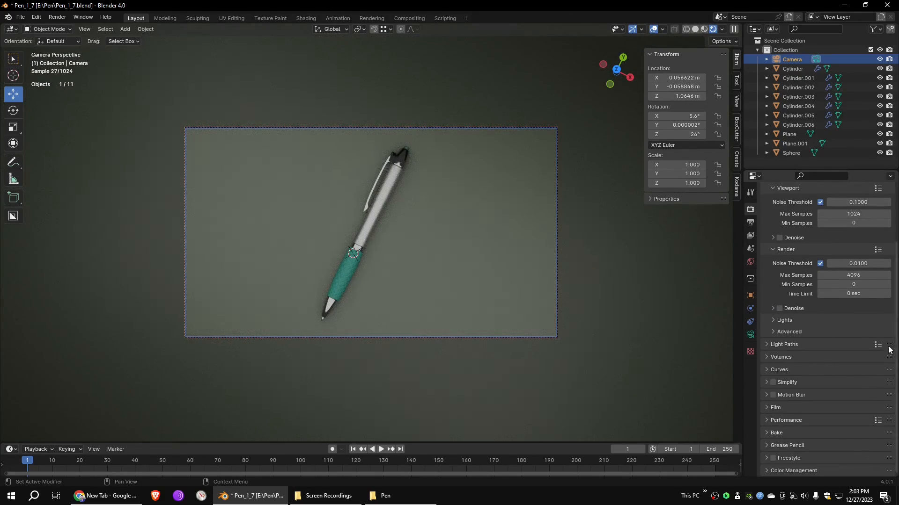
pyautogui.click(777, 420)
pyautogui.scroll(-3, 796, 418)
pyautogui.doubleClick(844, 420)
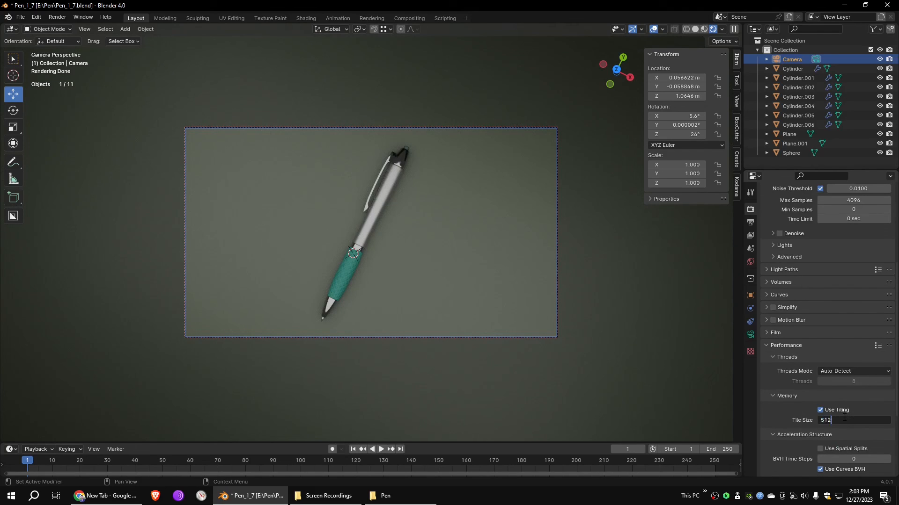
pyautogui.press('Return')
# Orbit the camera to look almost straight down at 2.4° X rotation, and return to solid shading
pyautogui.scroll(3, 844, 418)
pyautogui.moveTo(477, 255); pyautogui.dragTo(461, 237, button='middle')
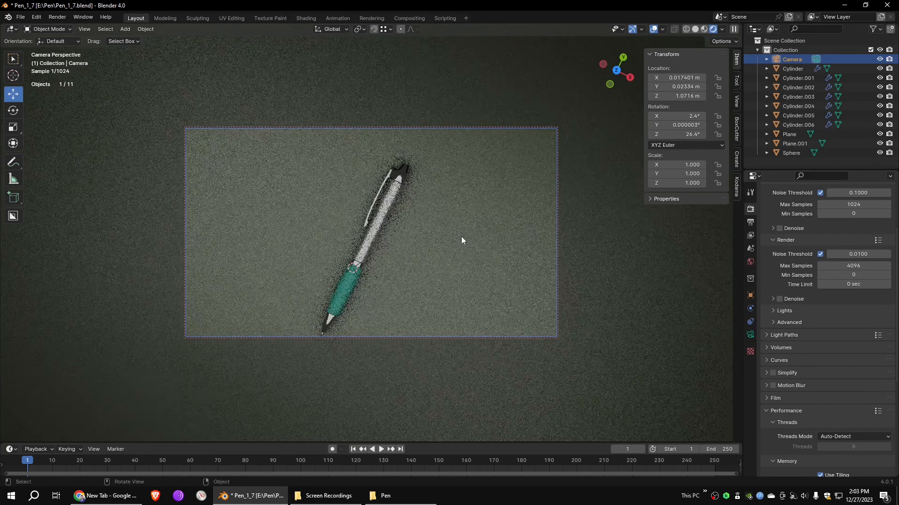
pyautogui.click(695, 29)
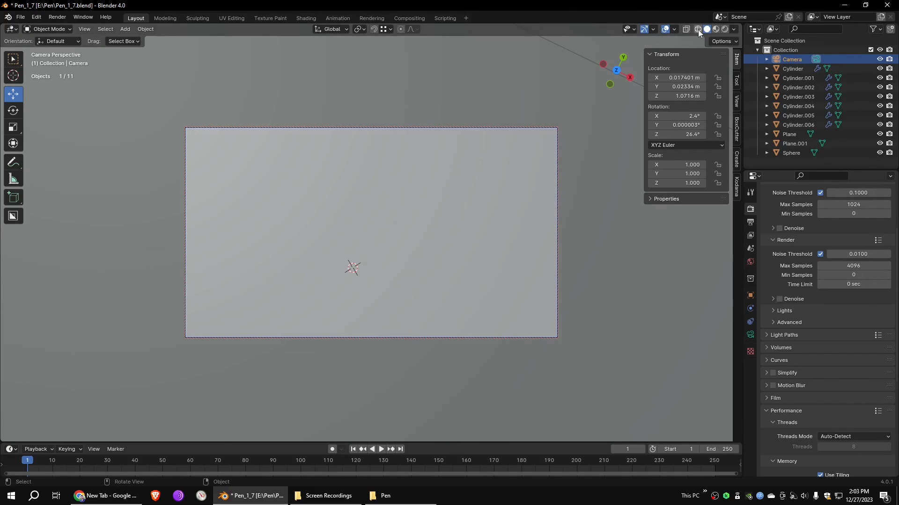
# Leave the camera view and move the overhead light plane about -0.2 m along Y
pyautogui.click(84, 29)
pyautogui.moveTo(106, 137)
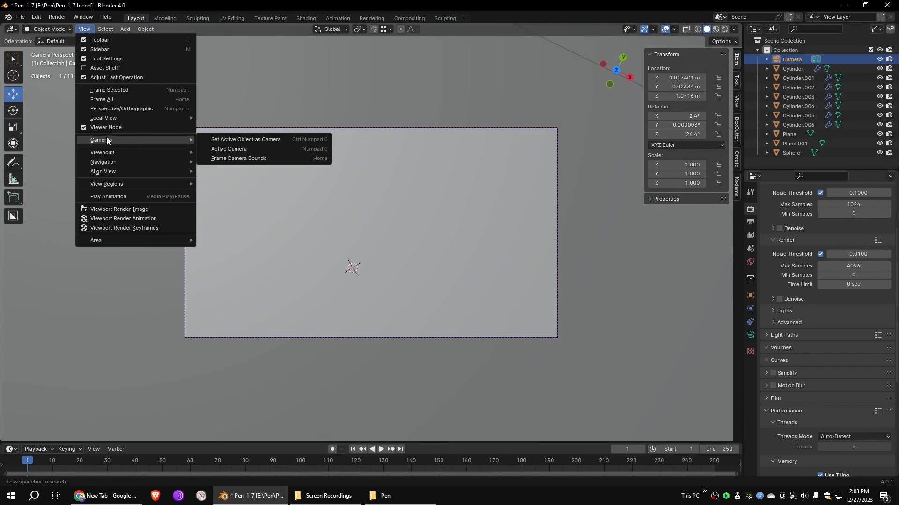
pyautogui.click(217, 148)
pyautogui.moveTo(378, 174); pyautogui.dragTo(392, 155, button='middle')
pyautogui.click(384, 91)
pyautogui.moveTo(384, 91); pyautogui.dragTo(361, 96)
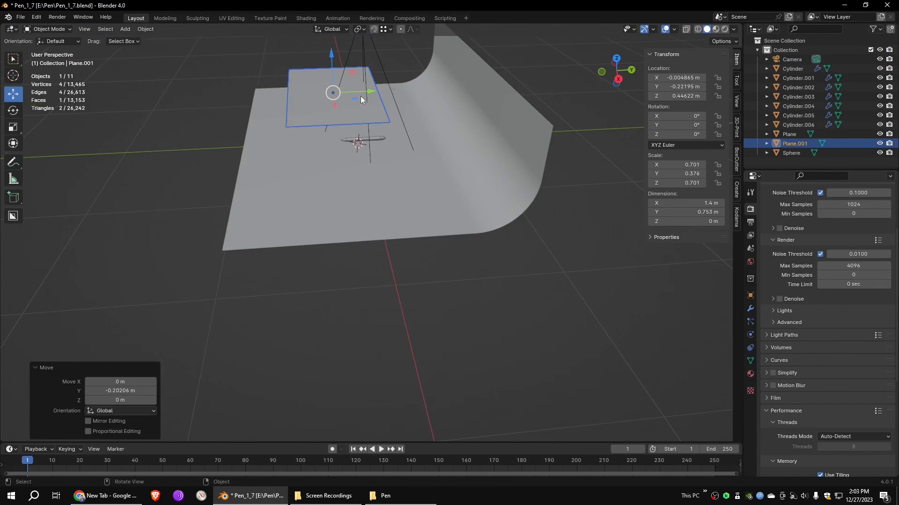
# Duplicate the light plane about 0.81 m along Y and scale the copy down to about 0.765 m by 0.411 m
pyautogui.hotkey('shift', 'd')
pyautogui.click(440, 90)
pyautogui.press('s')
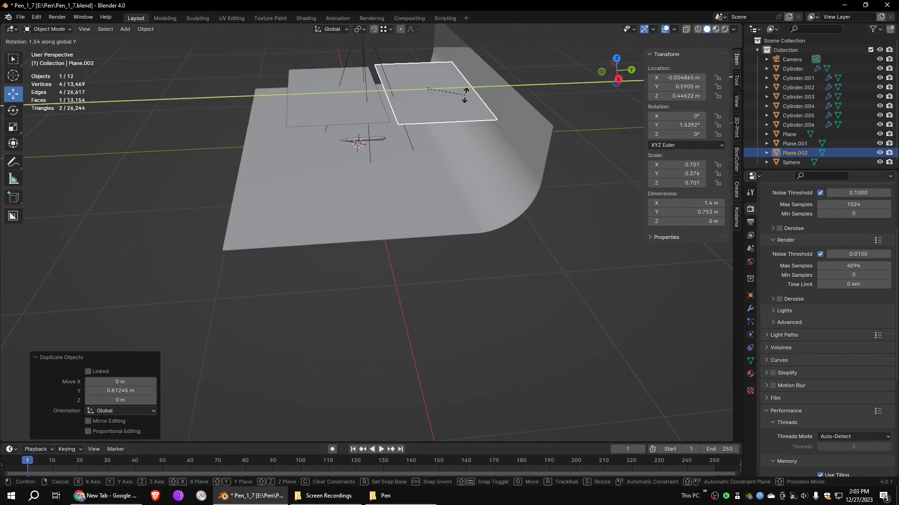
pyautogui.click(434, 87)
# Duplicate the smaller light plane, move the copy to the side of the pen, and rotate it upright to face the pen
pyautogui.hotkey('shift', 'd')
pyautogui.rightClick(458, 90)
pyautogui.moveTo(459, 88); pyautogui.dragTo(324, 84)
pyautogui.click(13, 111)
pyautogui.moveTo(228, 82); pyautogui.dragTo(346, 285)
pyautogui.moveTo(352, 301); pyautogui.dragTo(514, 304, button='middle')
pyautogui.moveTo(499, 114); pyautogui.dragTo(479, 132)
pyautogui.moveTo(480, 123); pyautogui.dragTo(475, 127)
# Move the upright light plane to about X -0.74 m, Y -0.46 m and turn it about Z toward the pen
pyautogui.click(13, 94)
pyautogui.moveTo(493, 97); pyautogui.dragTo(417, 158)
pyautogui.moveTo(517, 144); pyautogui.dragTo(407, 187, button='middle')
pyautogui.moveTo(198, 153); pyautogui.dragTo(234, 120)
pyautogui.moveTo(238, 166); pyautogui.dragTo(276, 192)
pyautogui.click(13, 110)
pyautogui.moveTo(282, 172); pyautogui.dragTo(277, 189)
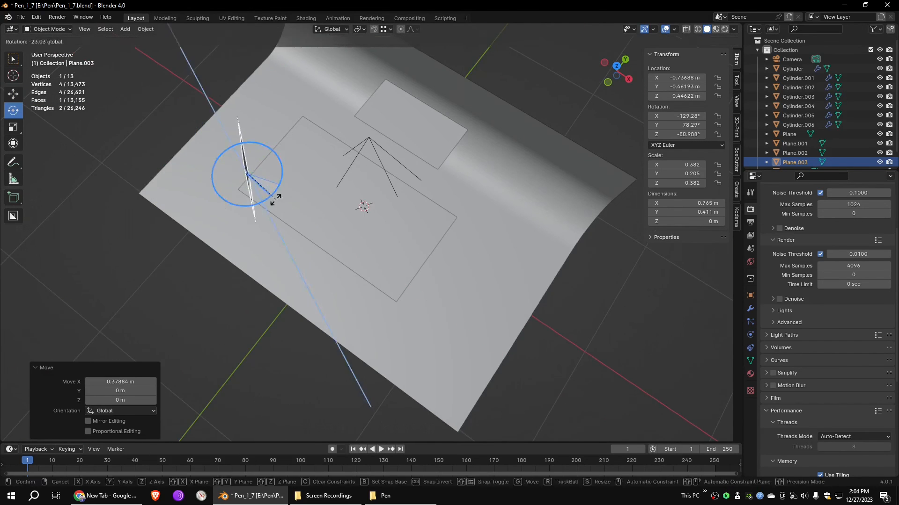
pyautogui.moveTo(277, 192); pyautogui.dragTo(318, 135, button='middle')
# Reposition the upright side light closer to the pen, at about X -0.63 m and Z 0.29 m
pyautogui.click(13, 95)
pyautogui.moveTo(266, 53); pyautogui.dragTo(273, 99)
pyautogui.moveTo(333, 105); pyautogui.dragTo(328, 149, button='middle')
pyautogui.moveTo(304, 188); pyautogui.dragTo(320, 191)
pyautogui.moveTo(277, 159); pyautogui.dragTo(283, 192)
pyautogui.moveTo(328, 196); pyautogui.dragTo(430, 192, button='middle')
pyautogui.moveTo(366, 173); pyautogui.dragTo(366, 108)
# Duplicate the side light to the pen's opposite side at about X 0.5 m, rotated to about 5.2° in Z
pyautogui.moveTo(448, 136); pyautogui.dragTo(384, 175, button='middle')
pyautogui.hotkey('shift', 'd')
pyautogui.rightClick(396, 185)
pyautogui.moveTo(315, 185); pyautogui.dragTo(452, 158)
pyautogui.click(13, 111)
pyautogui.moveTo(526, 232); pyautogui.dragTo(570, 196, button='middle')
pyautogui.click(13, 94)
pyautogui.moveTo(472, 106); pyautogui.dragTo(510, 92)
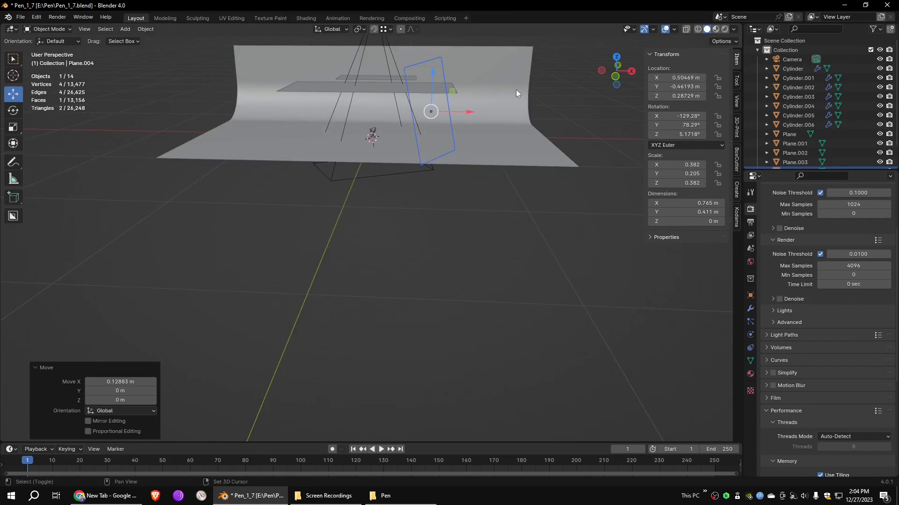
# Return to the camera view, center the pen in the camera frame, and switch to rendered shading
pyautogui.moveTo(510, 91); pyautogui.dragTo(468, 122, button='middle')
pyautogui.click(84, 29)
pyautogui.moveTo(140, 140)
pyautogui.click(248, 141)
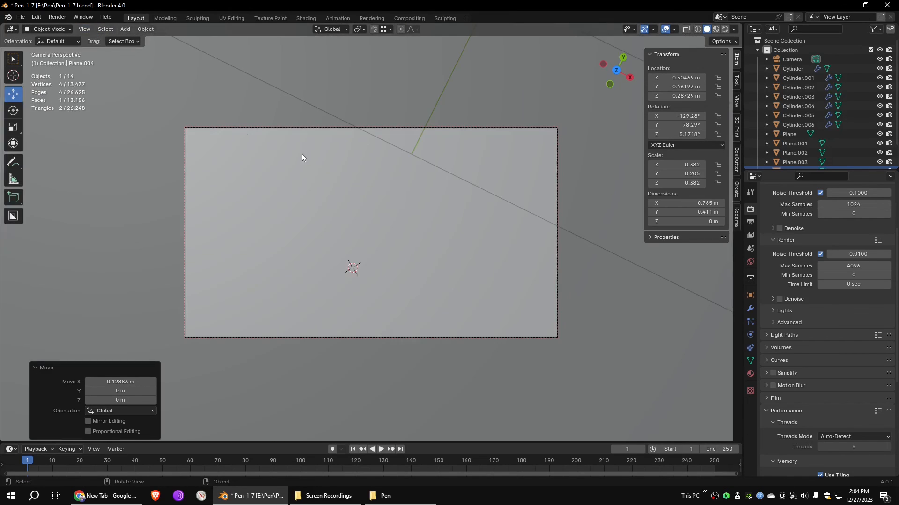
pyautogui.hotkey('alt', 'z')
pyautogui.keyDown('shift'); pyautogui.moveTo(451, 223); pyautogui.dragTo(457, 203, button='middle'); pyautogui.keyUp('shift')
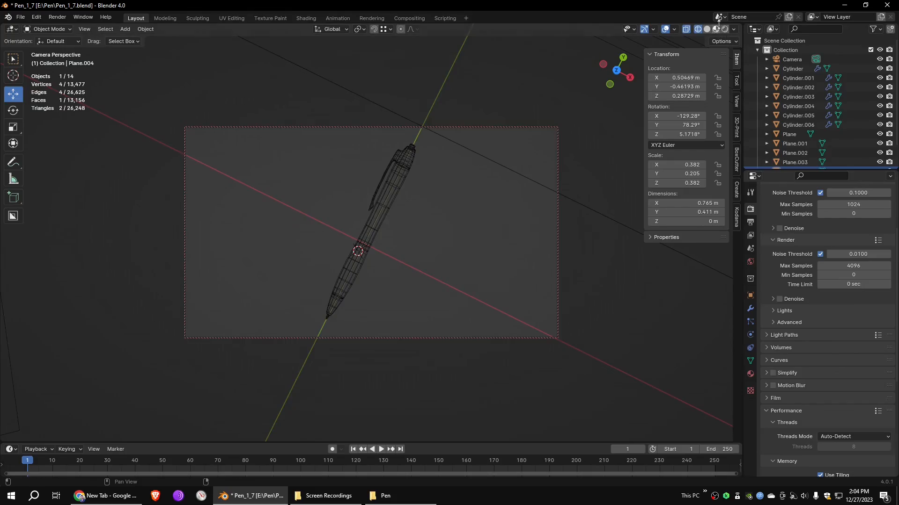
pyautogui.click(726, 28)
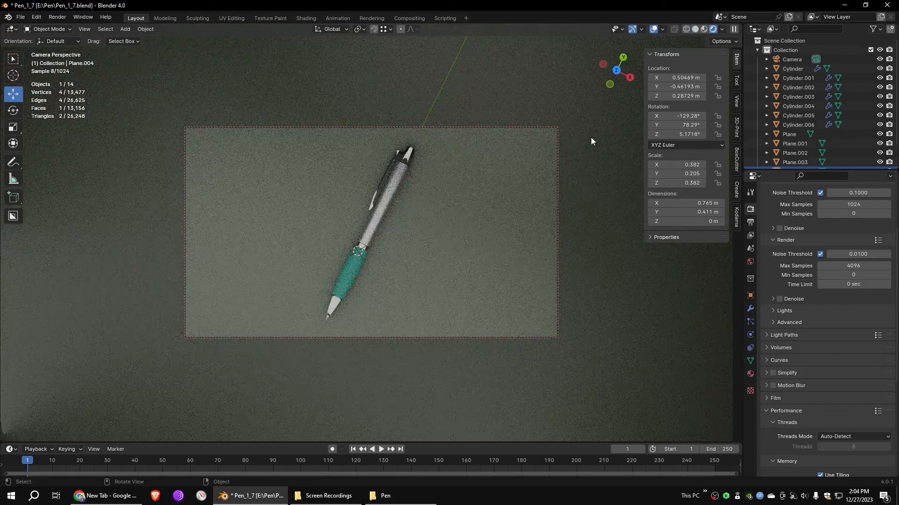
# Set the shared light material's emission strength to 1.2 and slightly readjust the camera framing of the pen
pyautogui.click(509, 170)
pyautogui.click(751, 374)
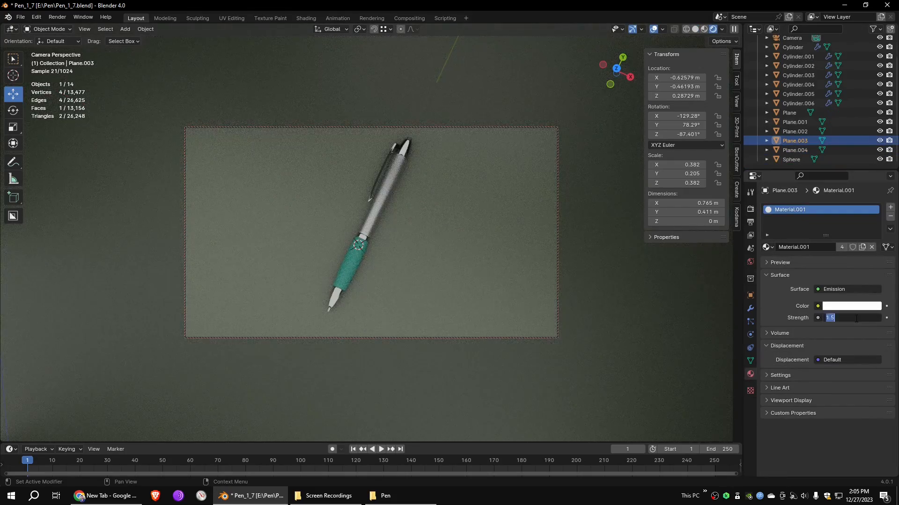
pyautogui.click(851, 318)
pyautogui.write('1.2')
pyautogui.press('Return')
pyautogui.moveTo(507, 229); pyautogui.dragTo(512, 242, button='middle')
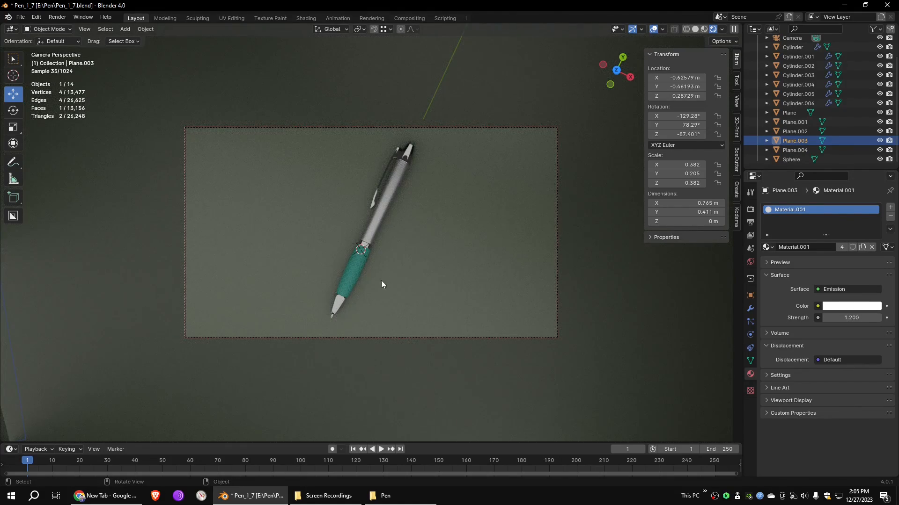
# Switch the viewport to wireframe and render the camera image
pyautogui.click(687, 29)
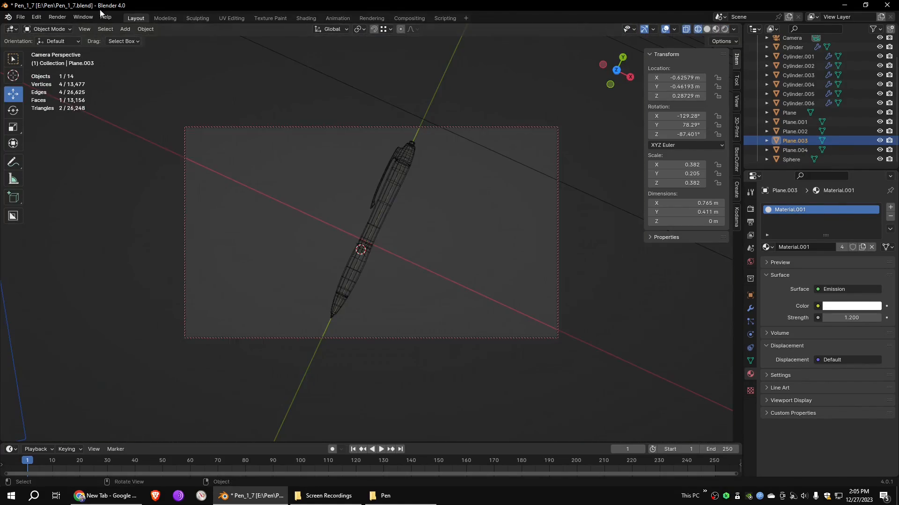
pyautogui.click(57, 17)
pyautogui.click(70, 26)
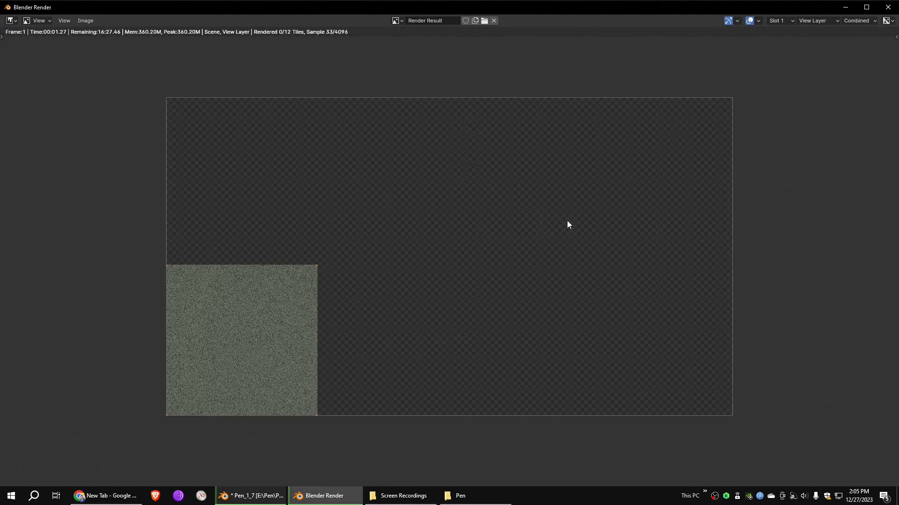